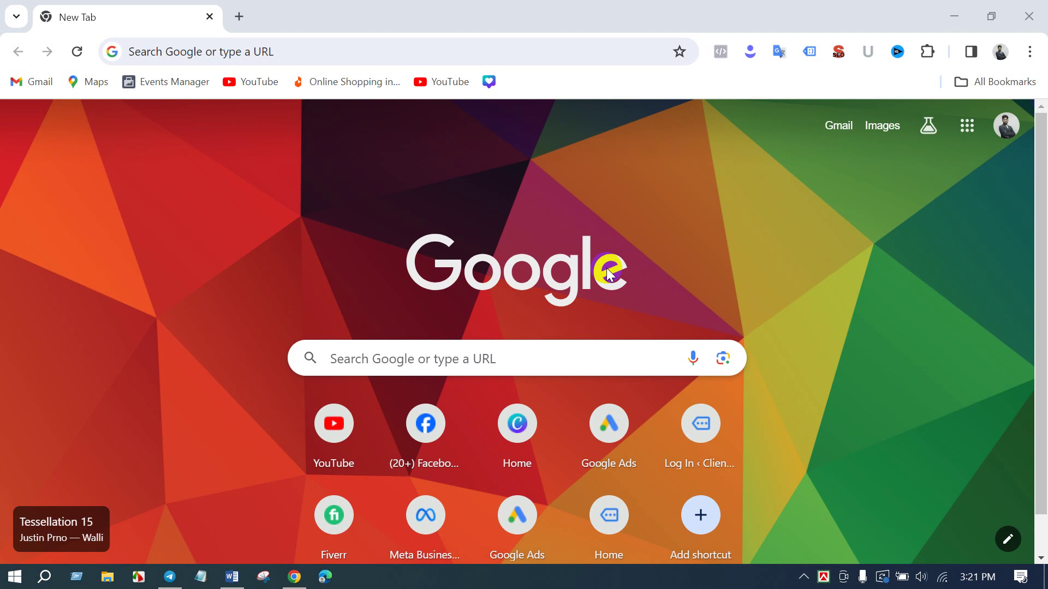
click(549, 186)
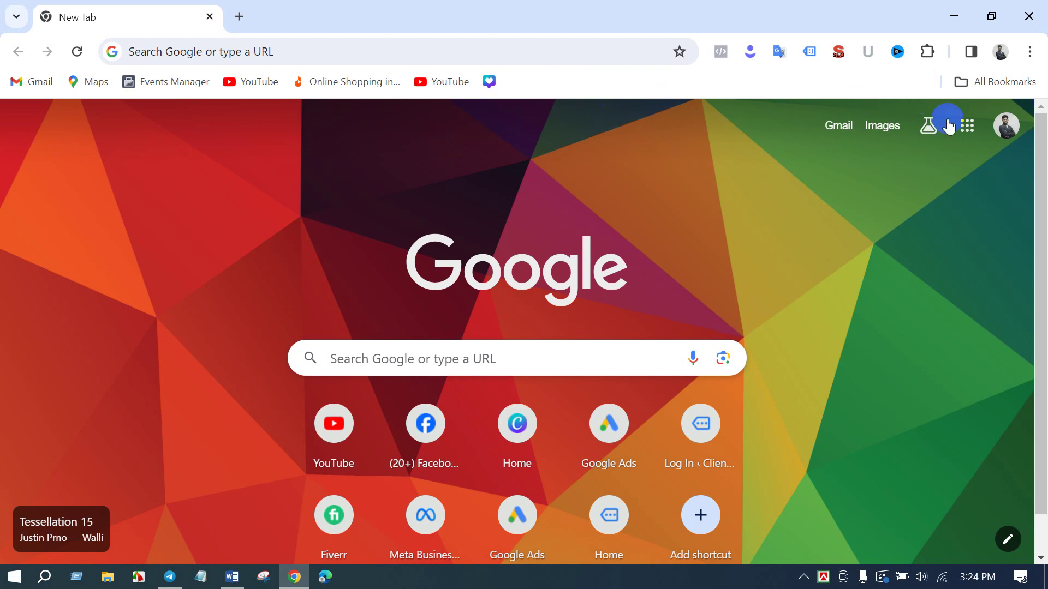
click(966, 127)
scroll(960, 238, down, 3)
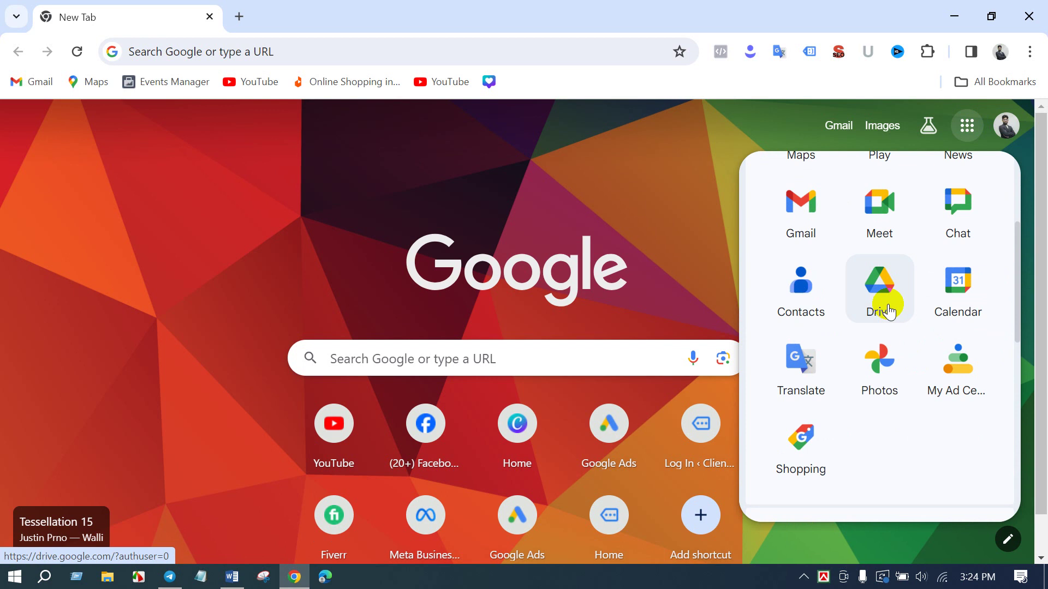
click(723, 153)
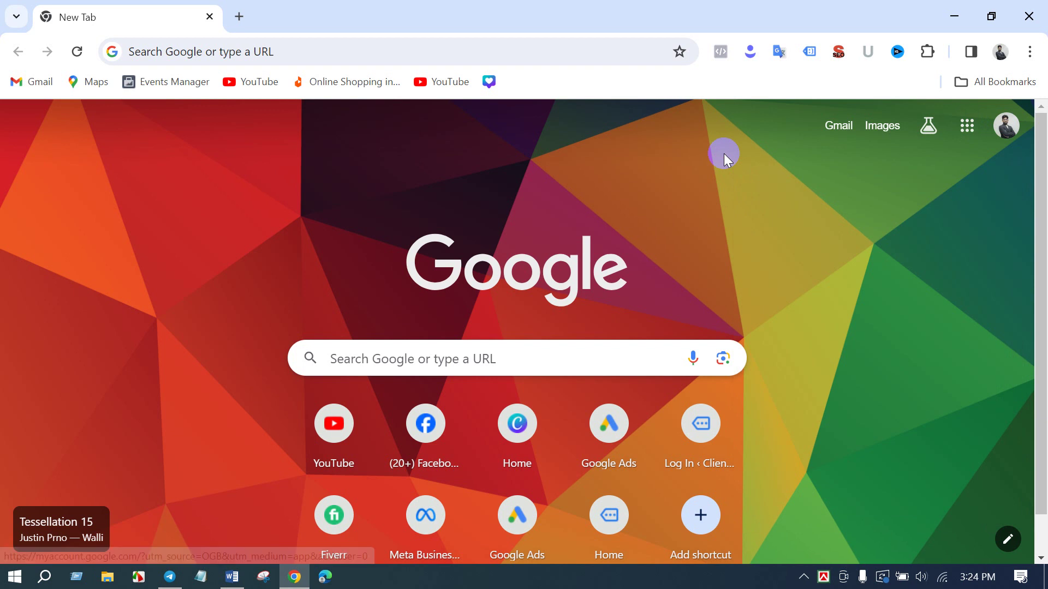
- Sign in to Google Ads from ads.google.com and open the Xzy account, dismissing the account notices
click(257, 56)
text(ads)
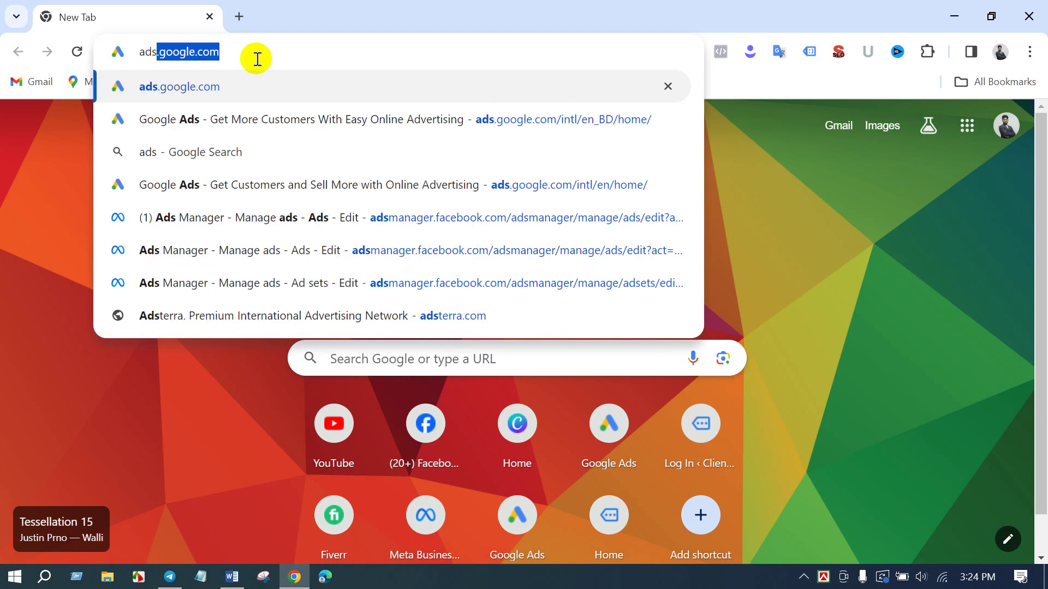
key(Return)
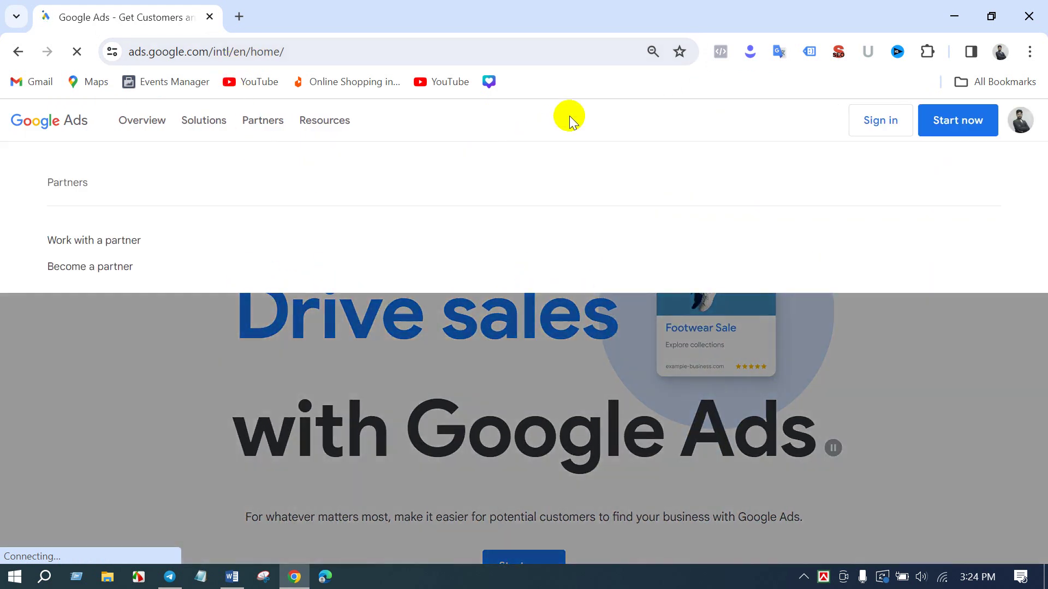
click(865, 132)
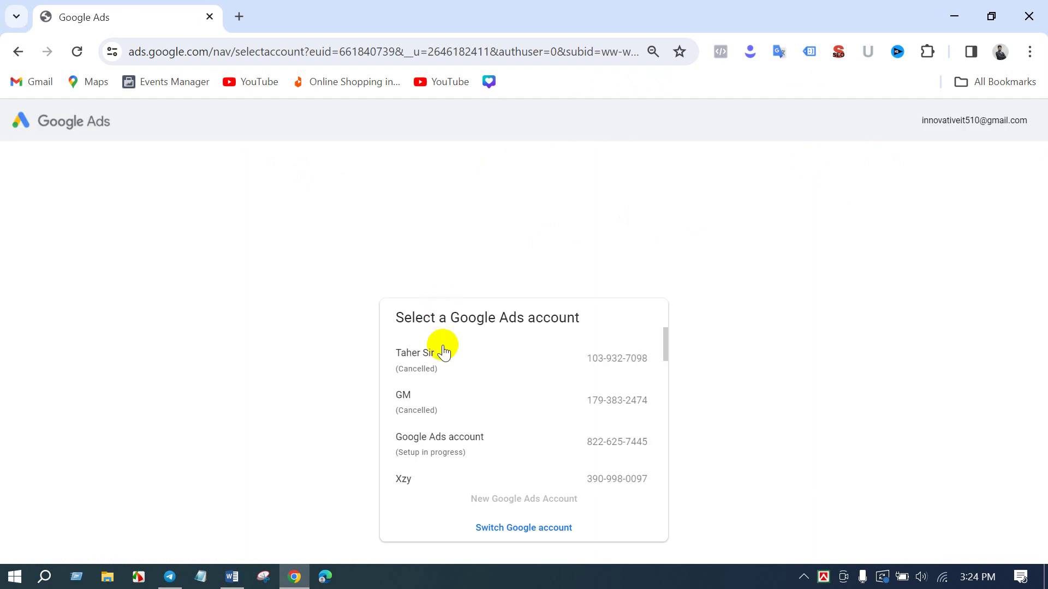
scroll(440, 350, down, 2)
click(442, 399)
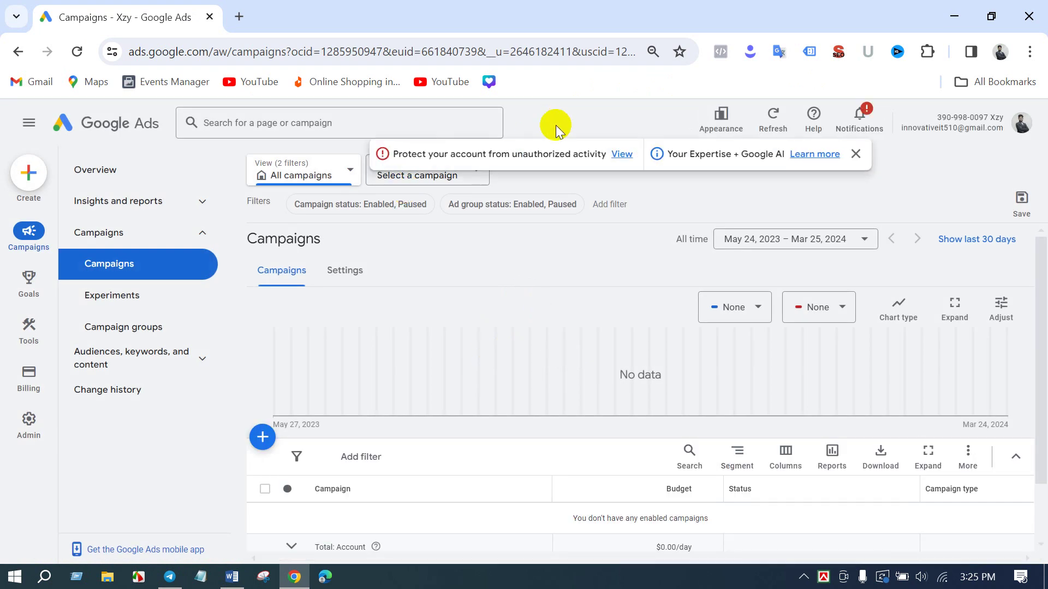
click(854, 155)
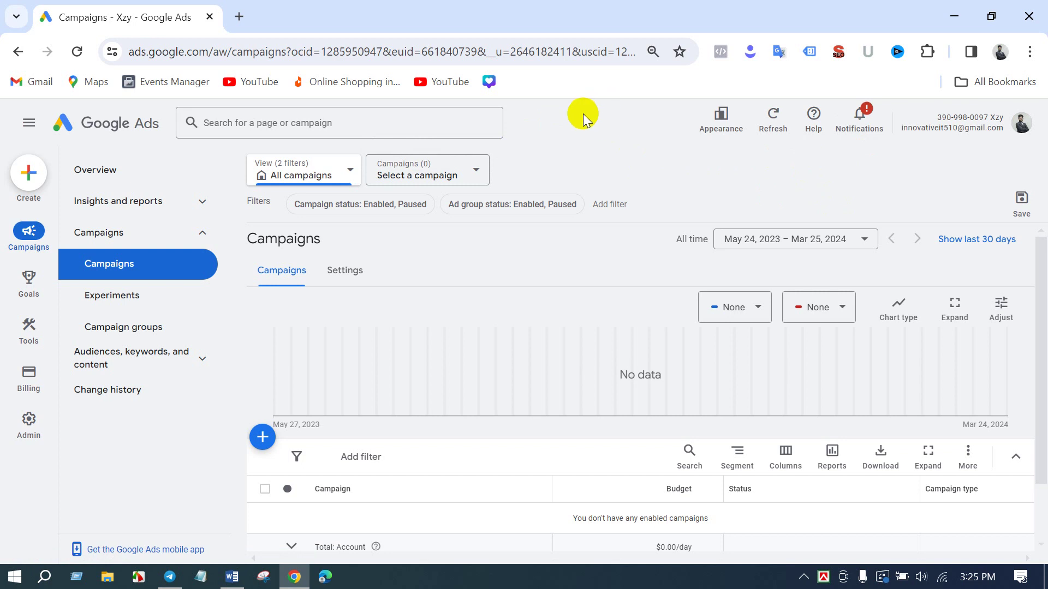
- Start a new campaign with the Website traffic objective and the Search campaign type, keeping the default Purchases conversion goal
click(31, 174)
click(83, 176)
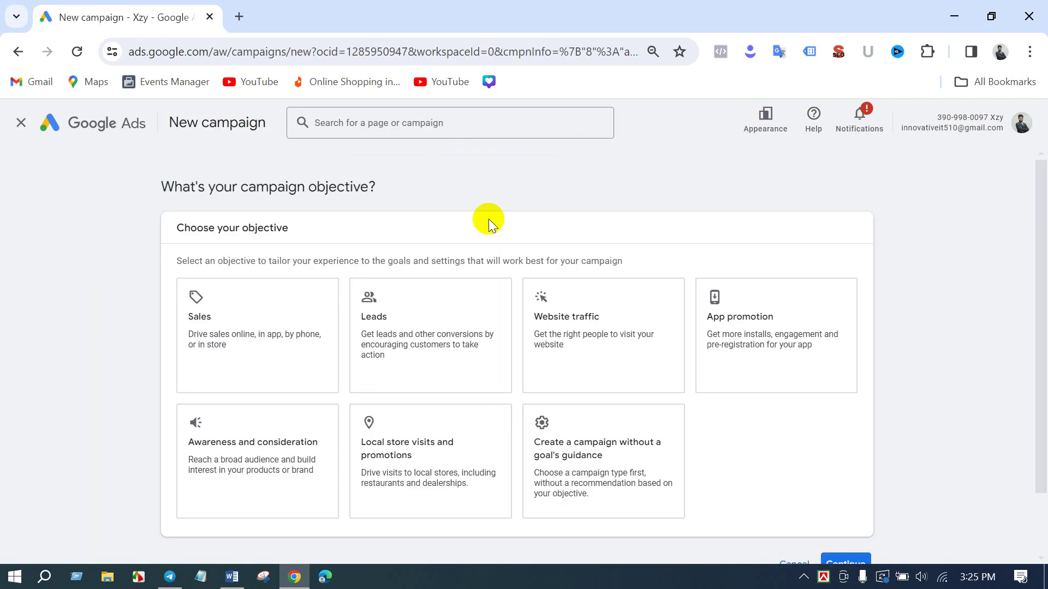
click(570, 308)
scroll(562, 380, down, 3)
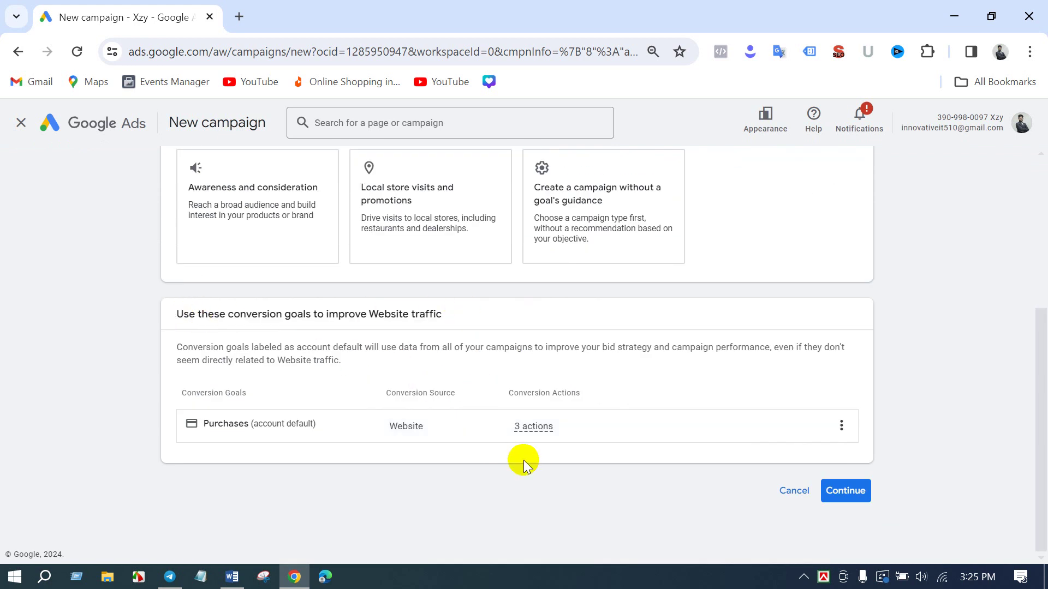
click(856, 490)
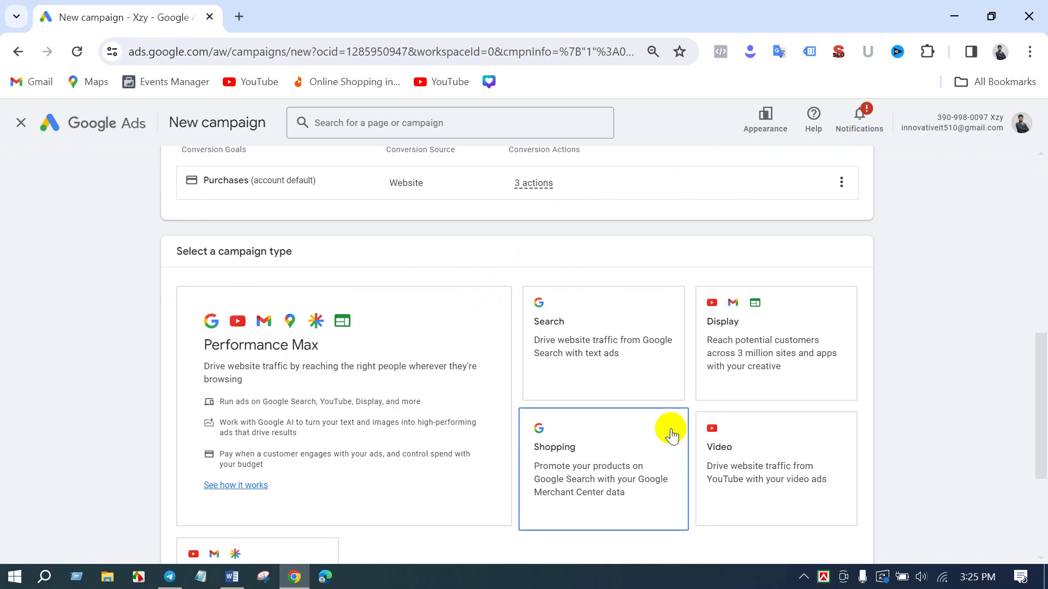
click(589, 376)
scroll(589, 371, down, 3)
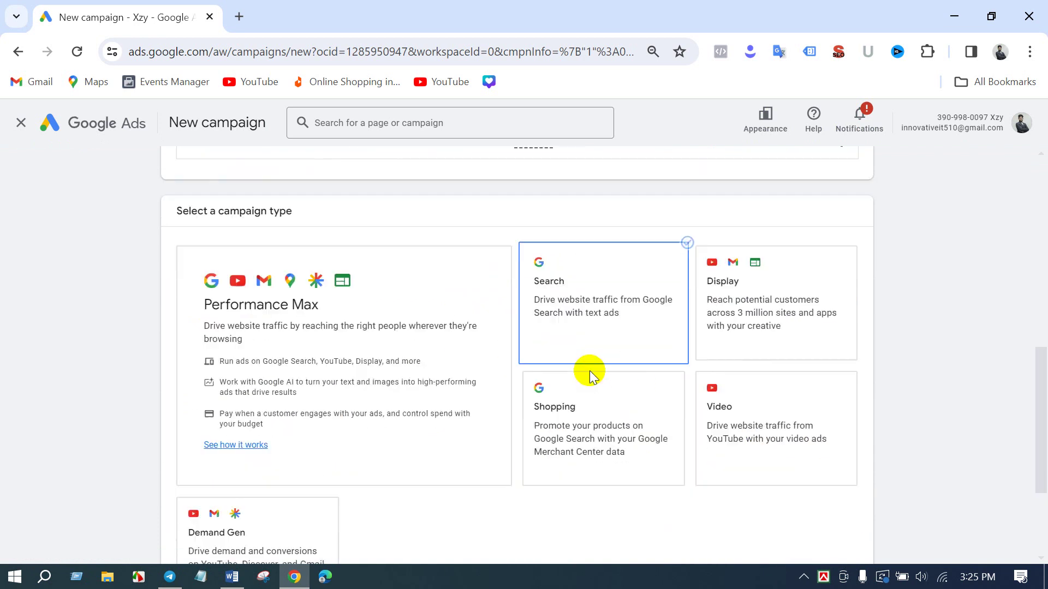
scroll(543, 423, down, 4)
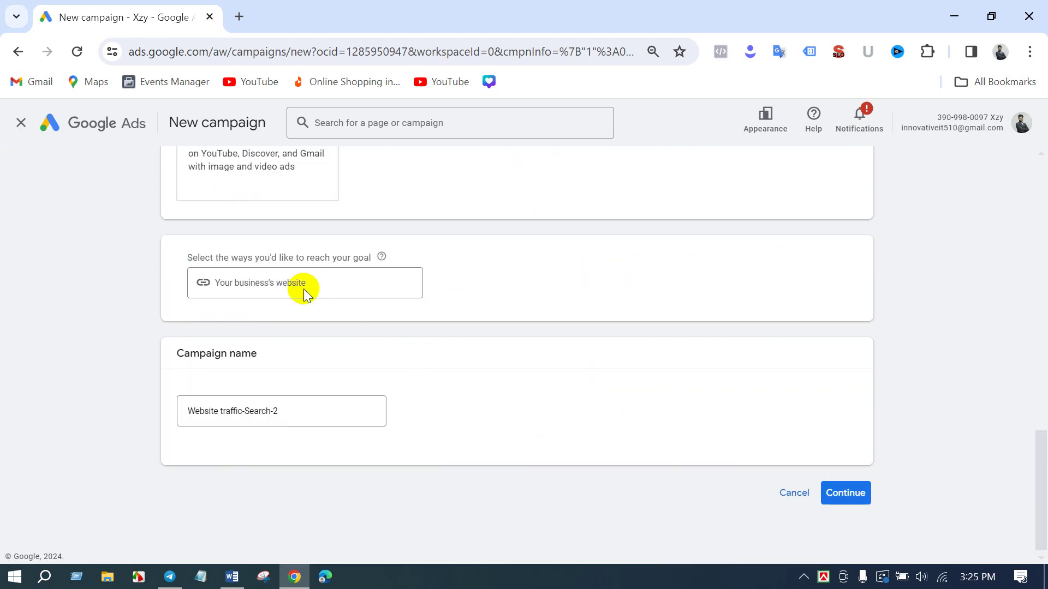
- Open daraz.com.bd in a new tab and copy its address into the campaign's business website field
scroll(299, 218, up, 1)
click(238, 16)
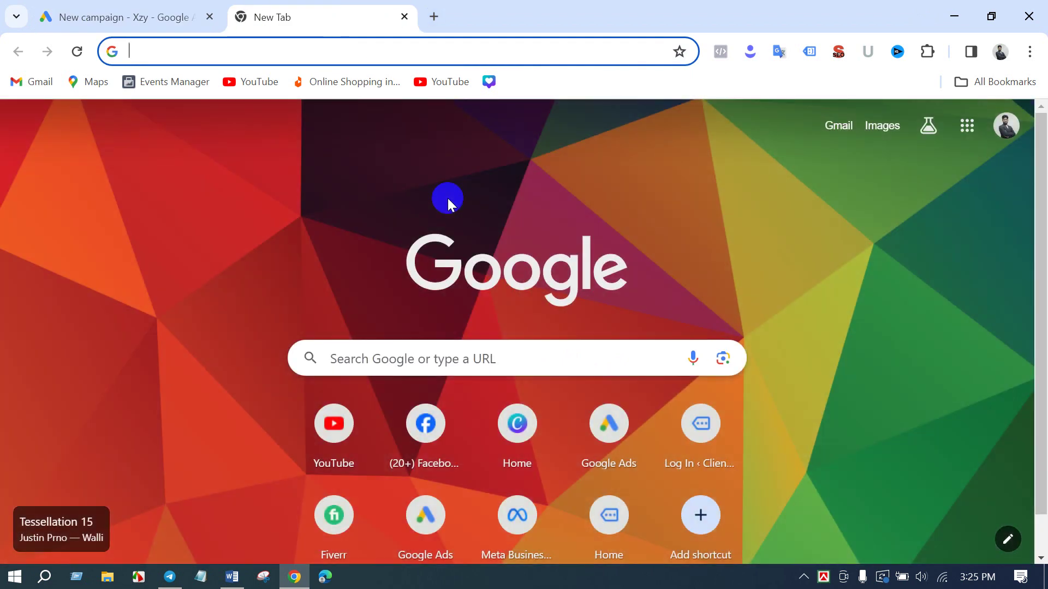
text(daraz.com.bd)
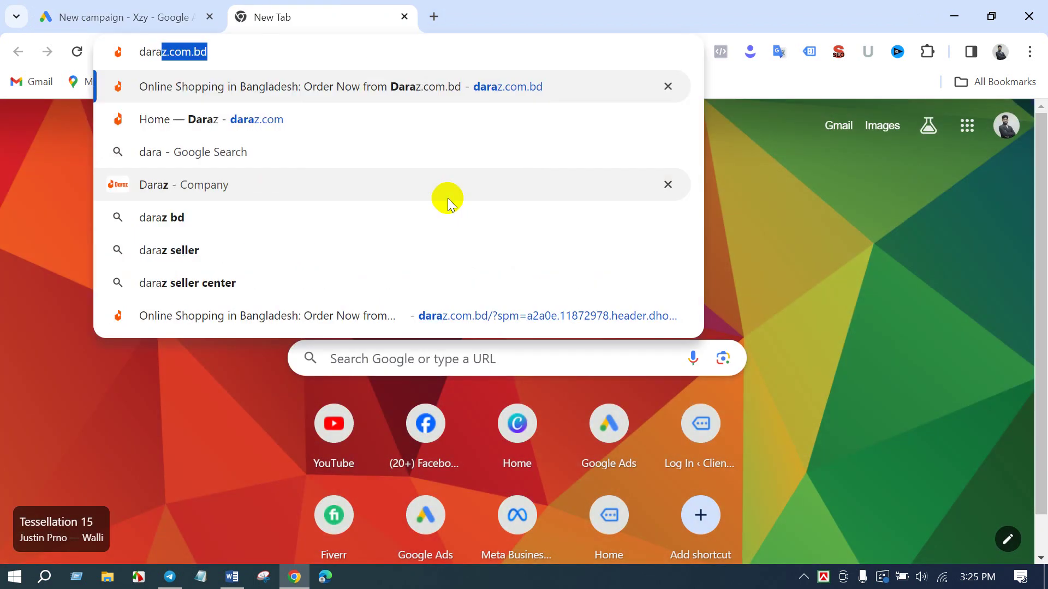
key(Return)
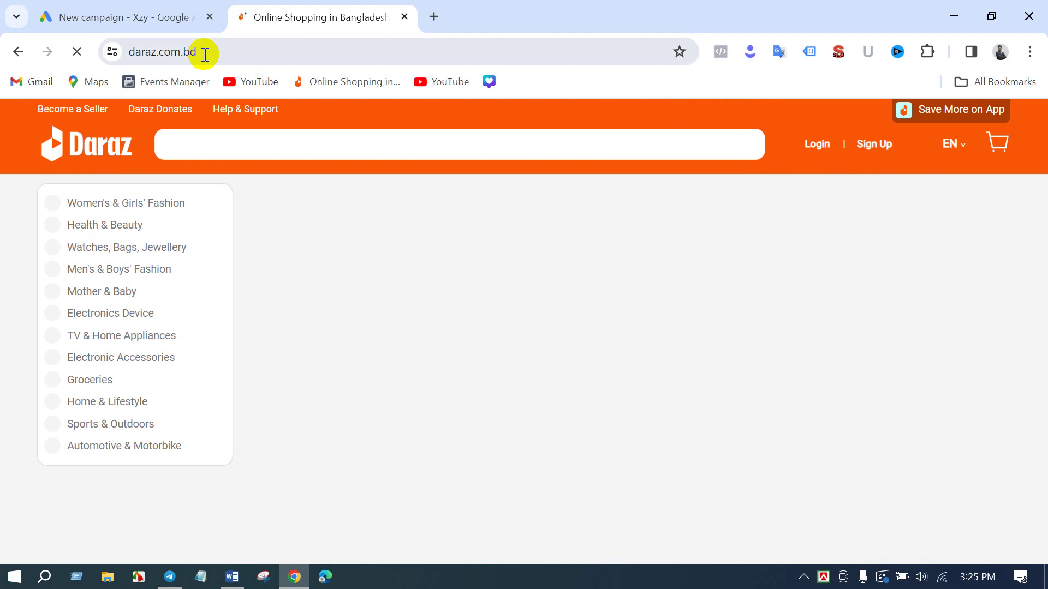
click(205, 53)
key(ctrl+c)
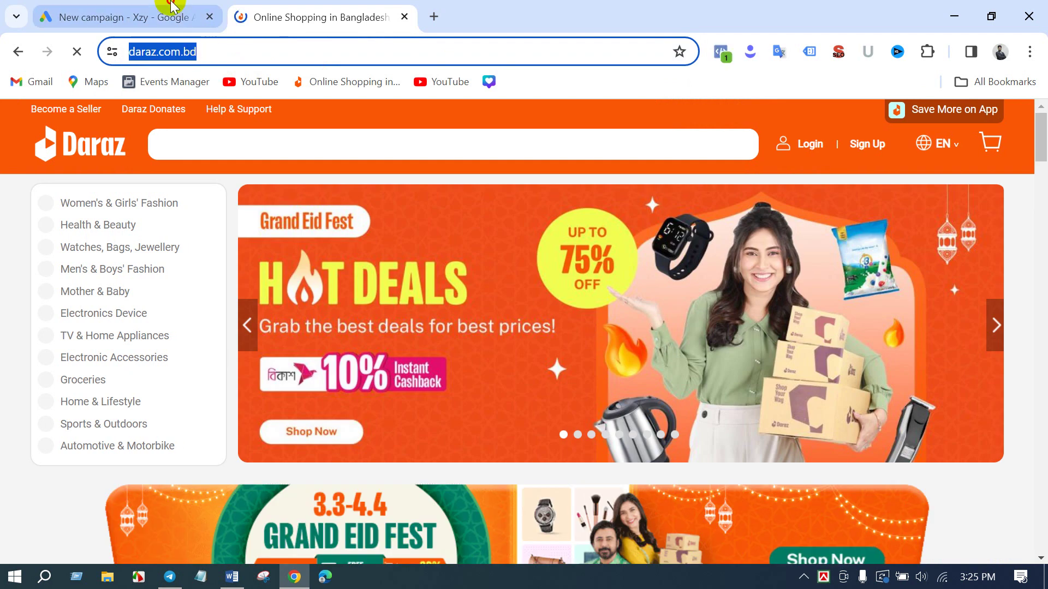
click(171, 5)
click(267, 344)
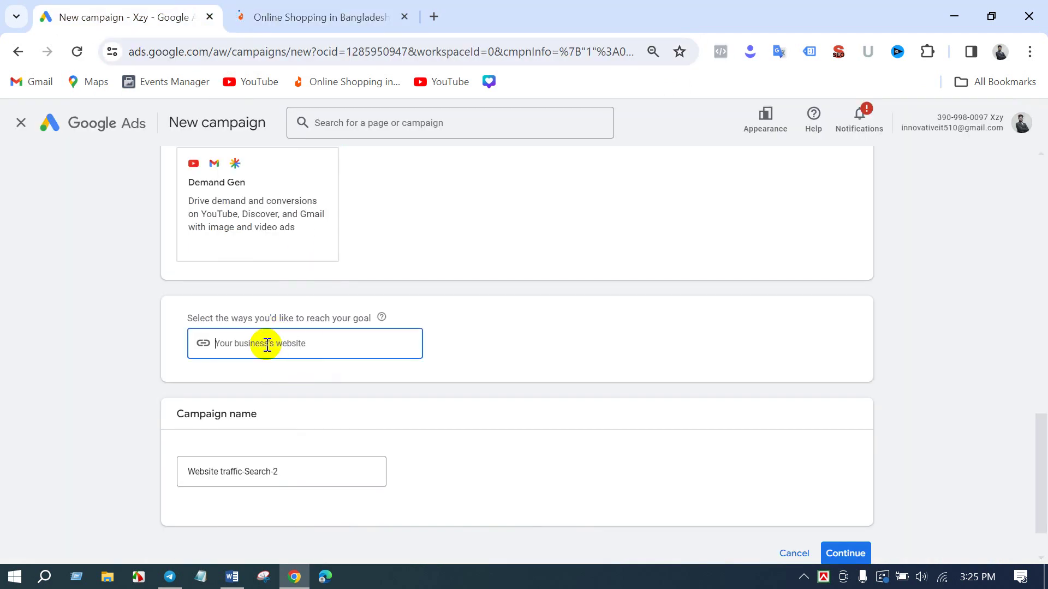
key(ctrl+v)
- Start the campaign as new instead of using the saved draft, and accept the default Conversions bidding
scroll(576, 382, down, 2)
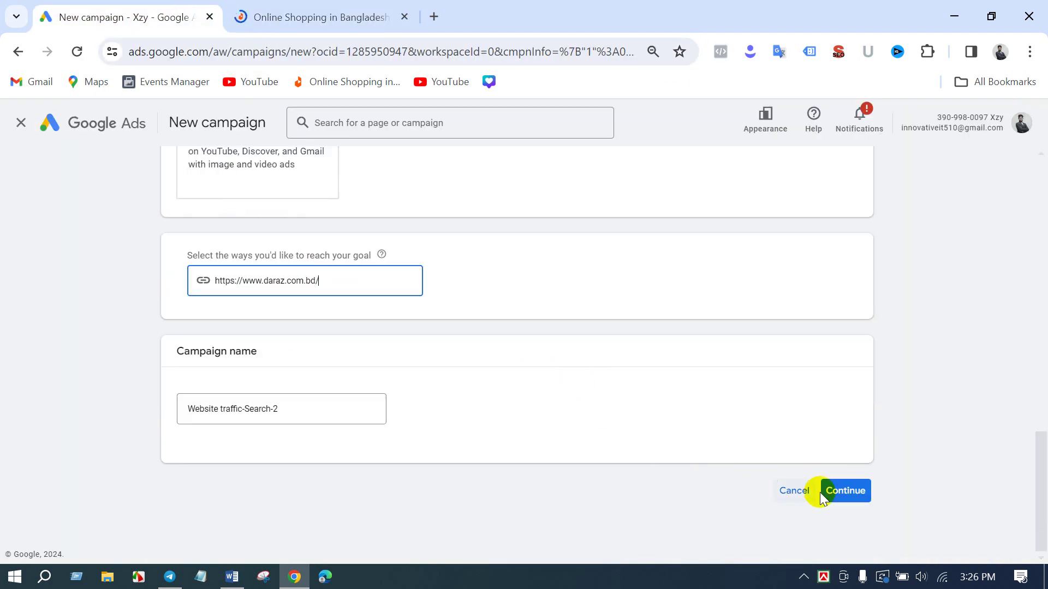
click(847, 491)
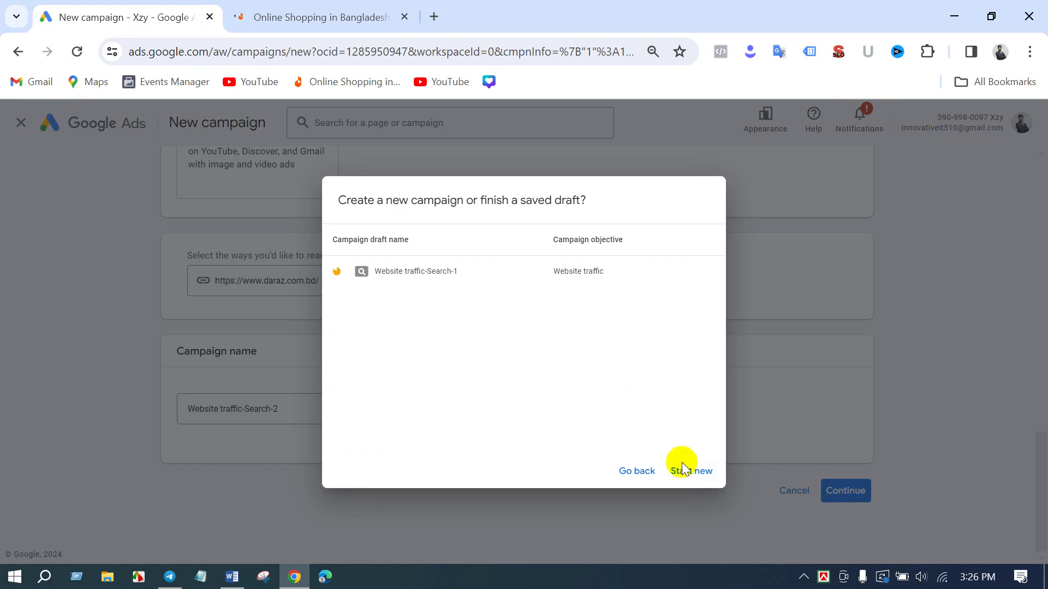
click(683, 468)
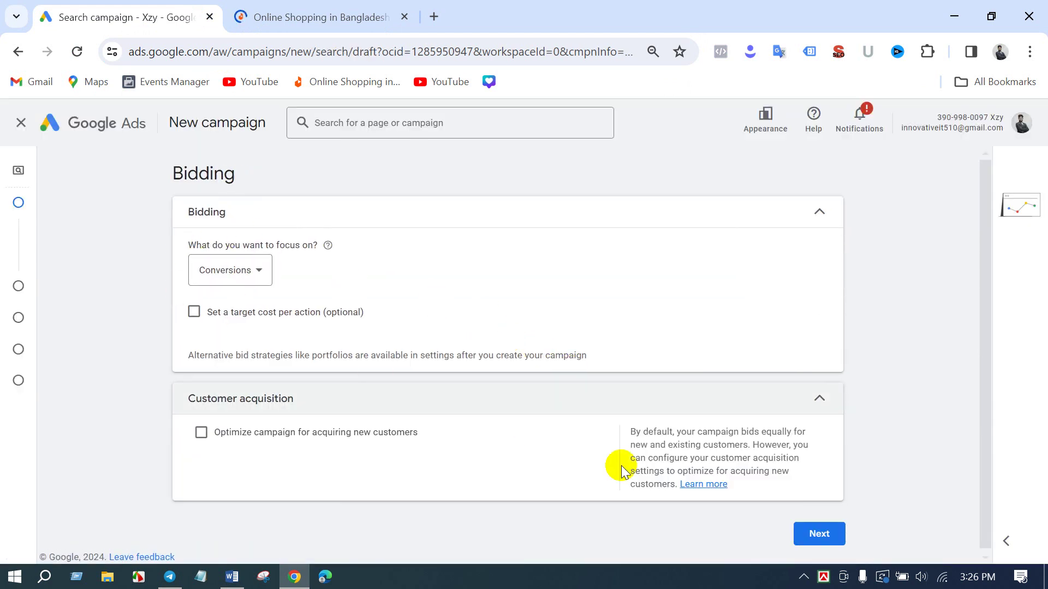
click(806, 531)
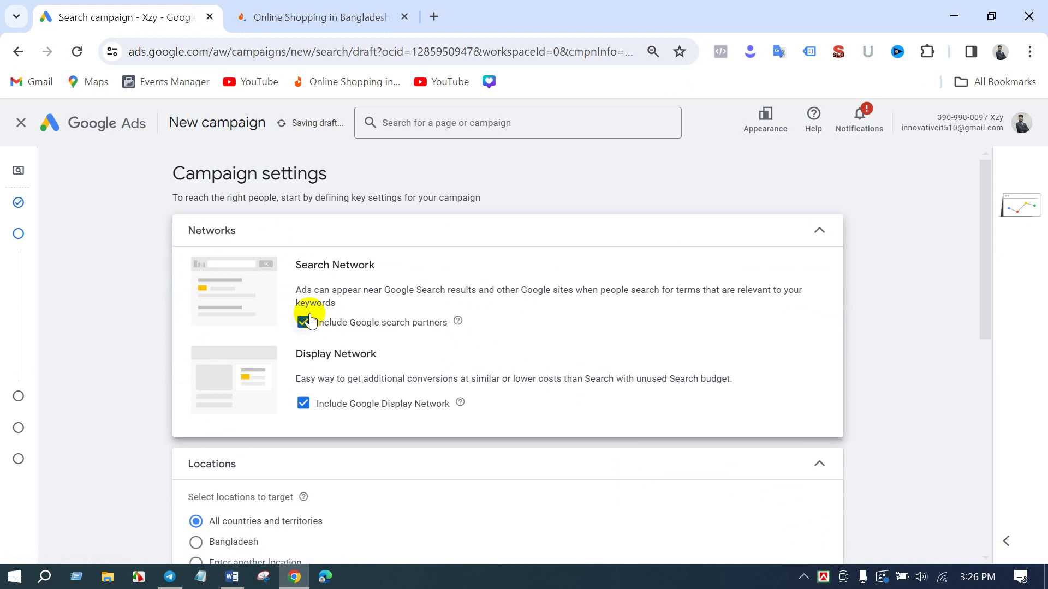
- Exclude Google search partners and the Google Display Network, and continue with the other campaign settings at their defaults
drag(301, 266, 452, 406)
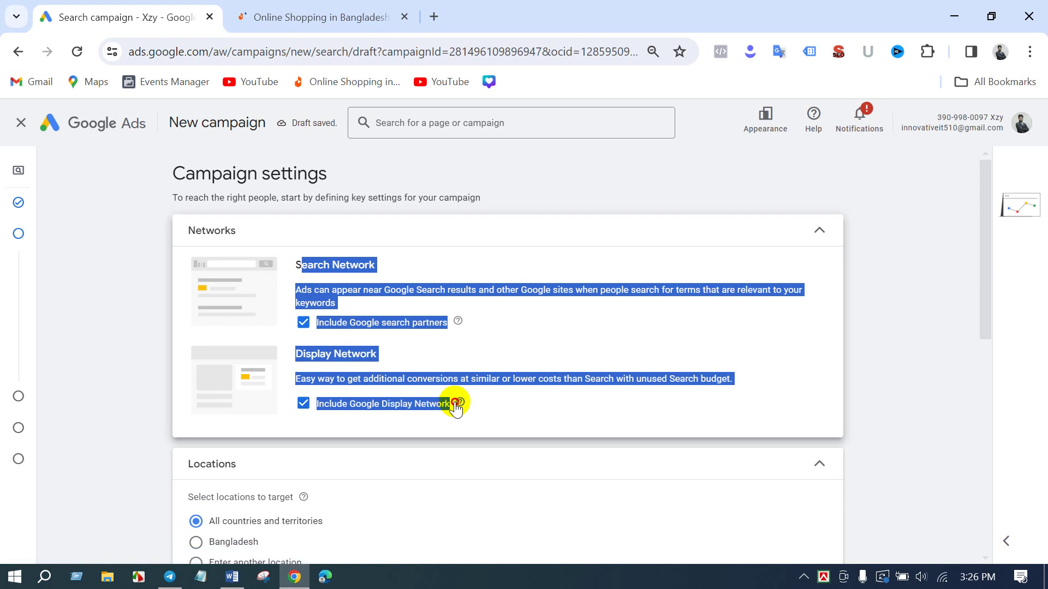
mouse_move(456, 407)
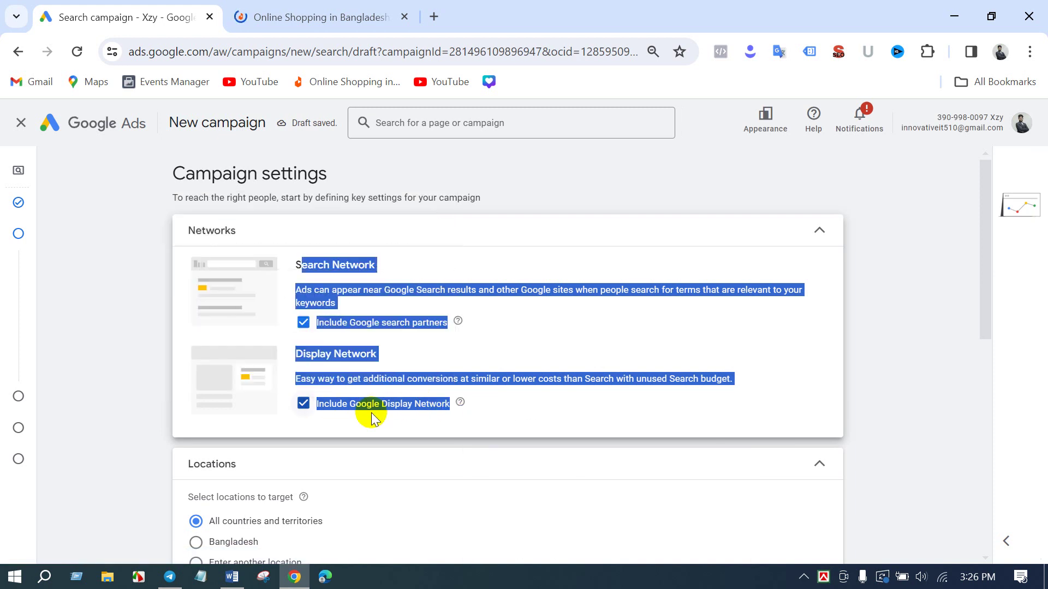
click(346, 355)
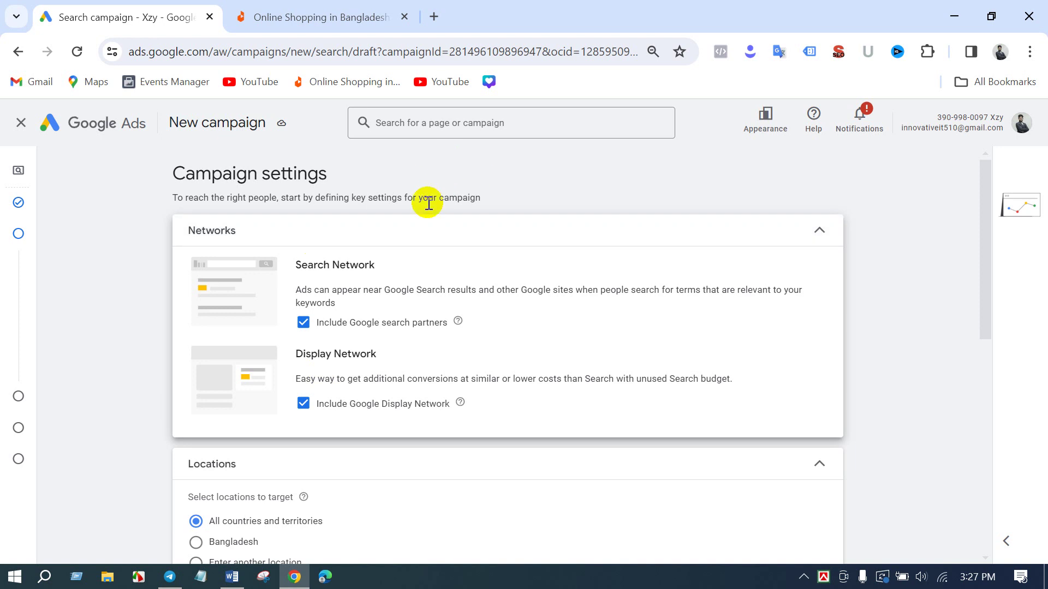
click(304, 329)
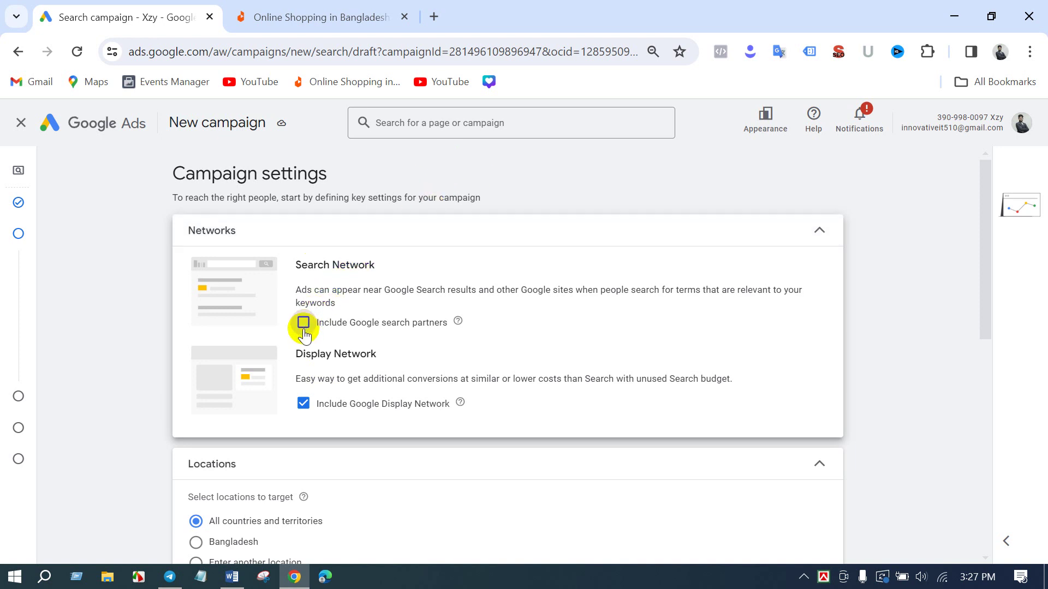
click(303, 409)
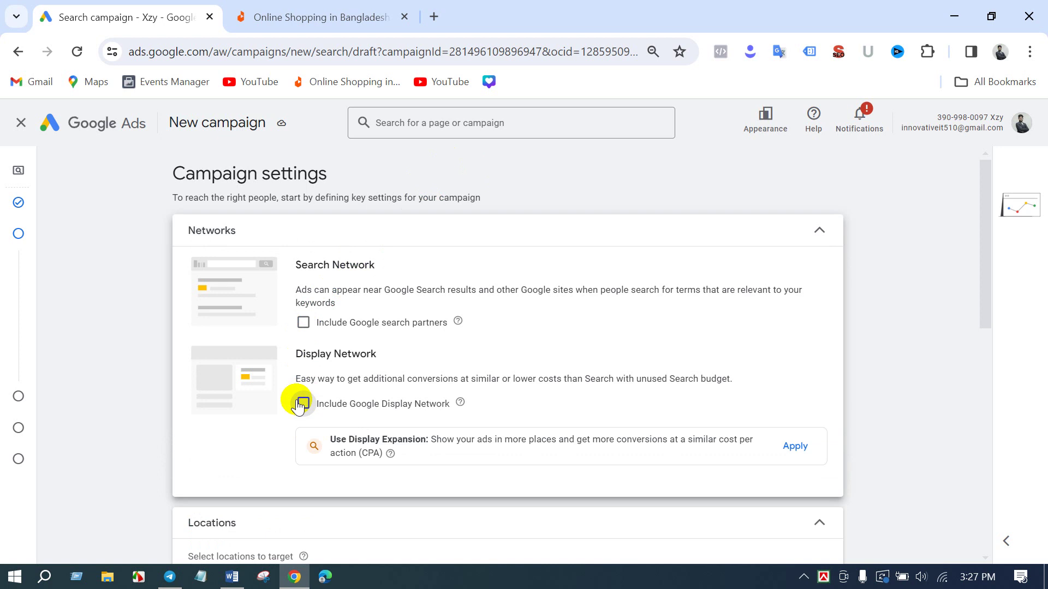
scroll(497, 401, down, 4)
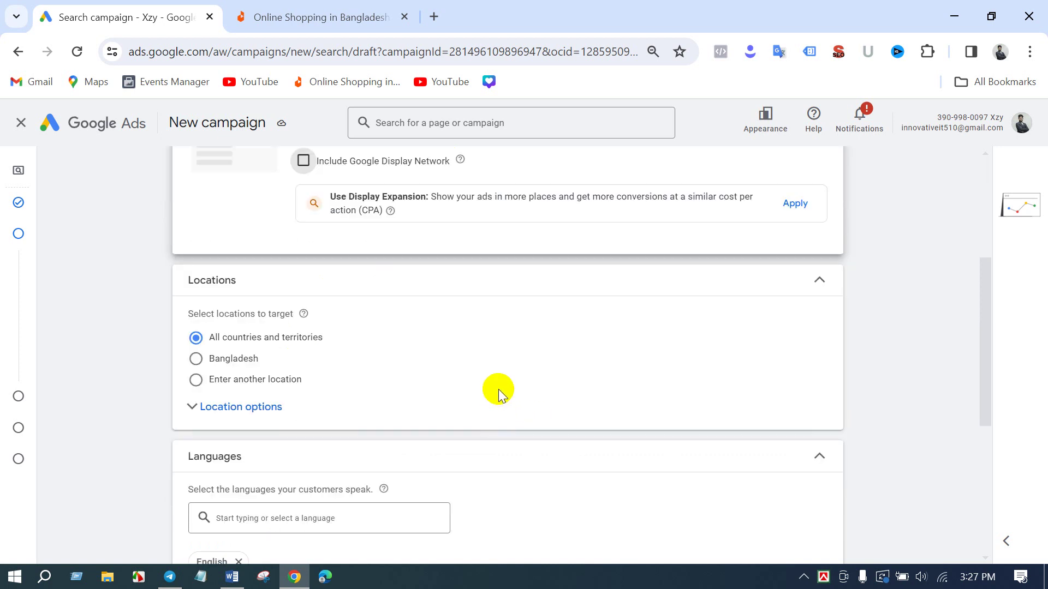
scroll(477, 400, down, 5)
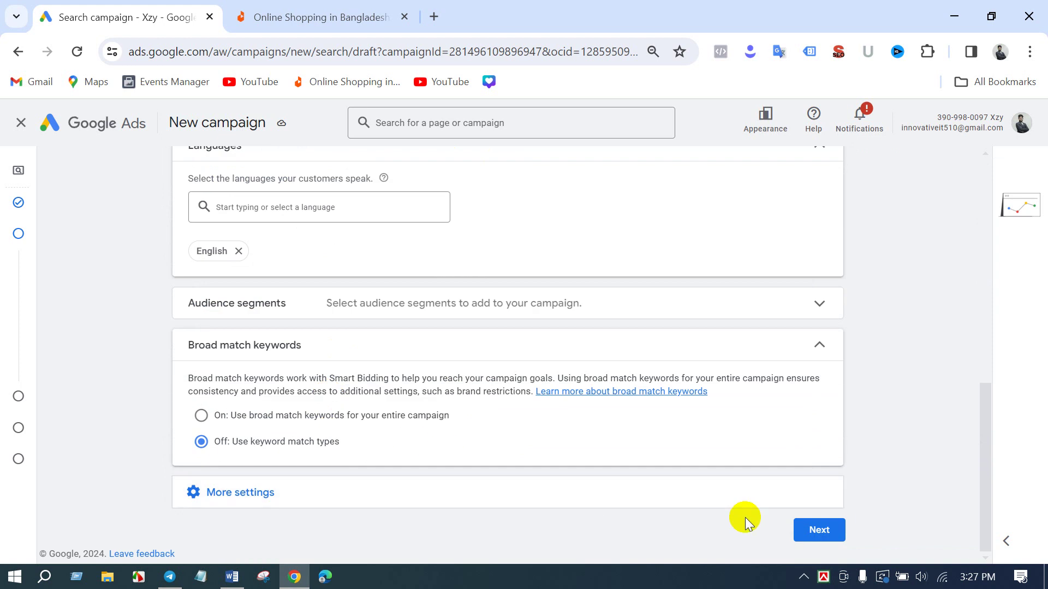
click(818, 530)
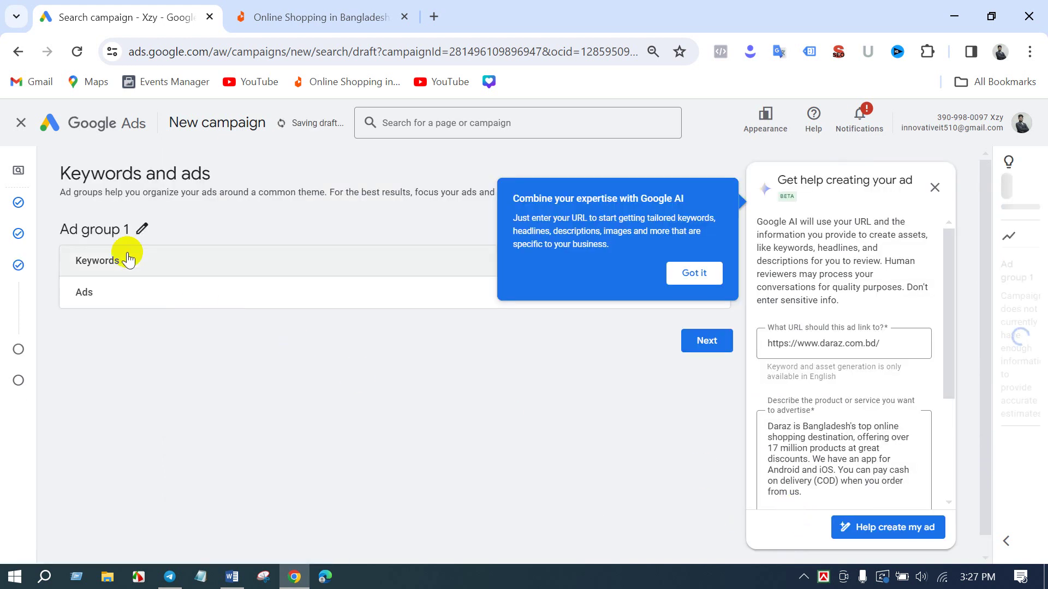
- Dismiss the Google AI tip and choose to create the ad without AI suggestions, opening Ad group 1's keywords
click(679, 274)
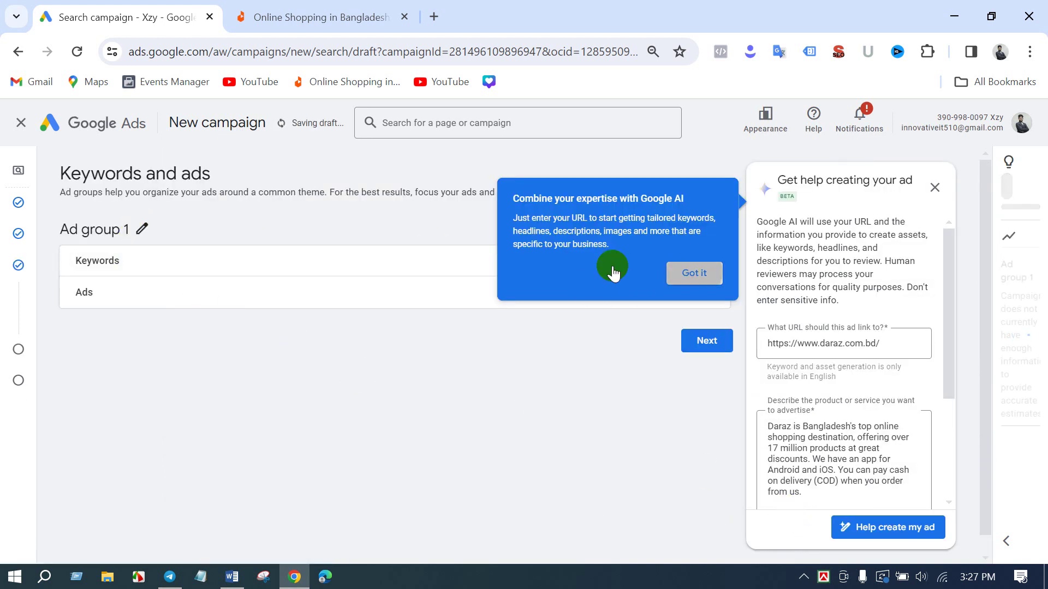
click(176, 276)
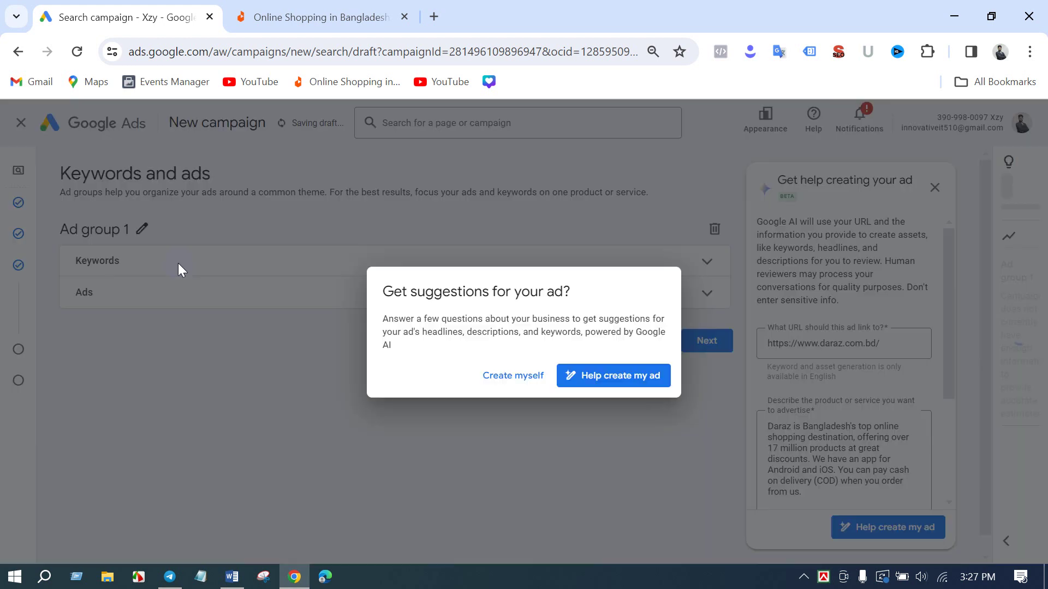
click(496, 376)
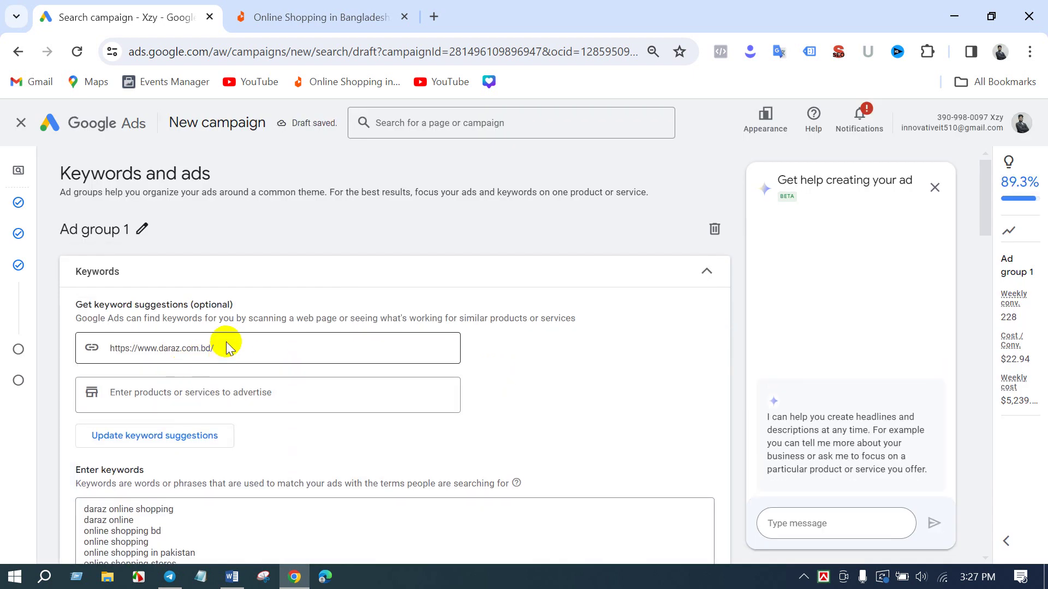
- Review the suggested keywords in Ad group 1, highlighting the list from daraz online shopping to online shopping offers
scroll(327, 371, down, 4)
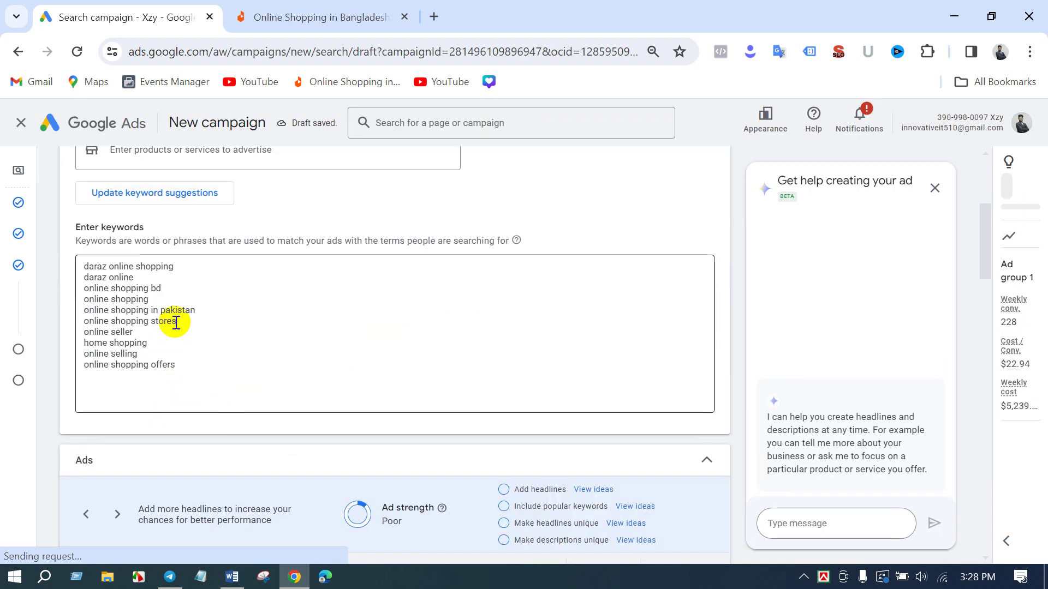
click(175, 322)
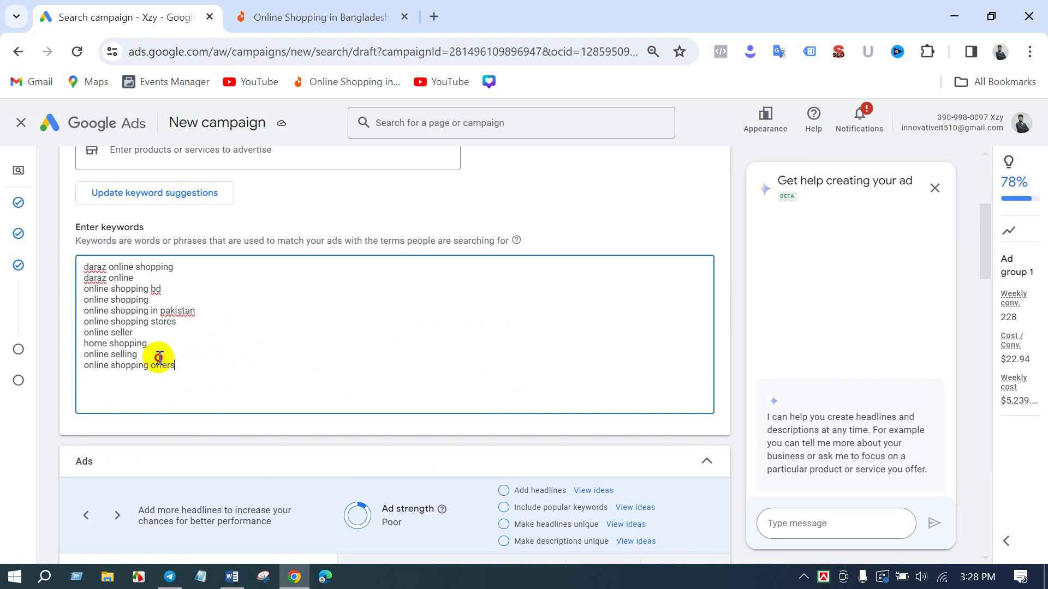
drag(161, 361, 85, 268)
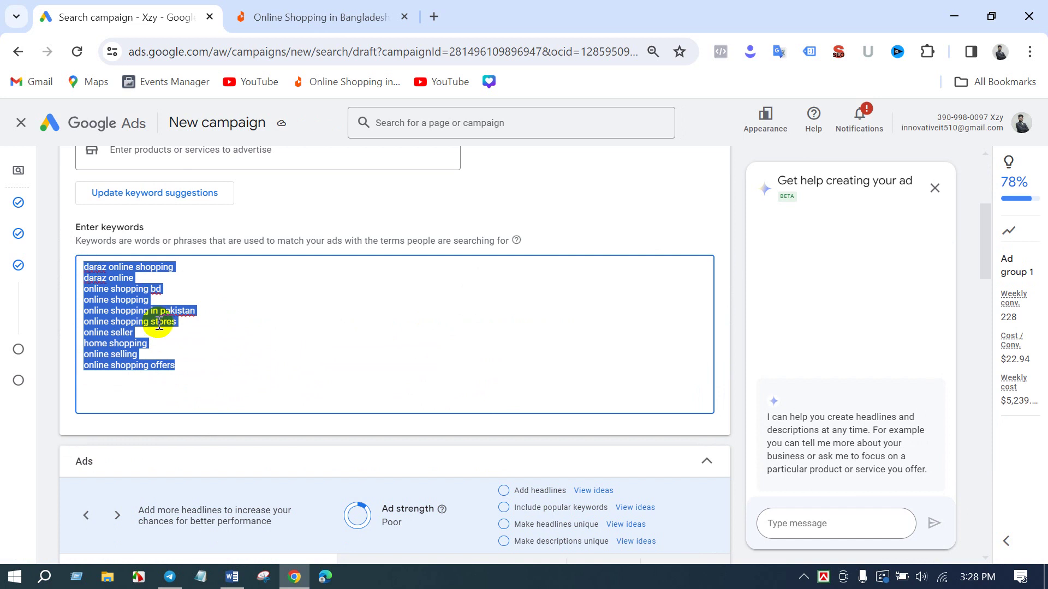
click(162, 347)
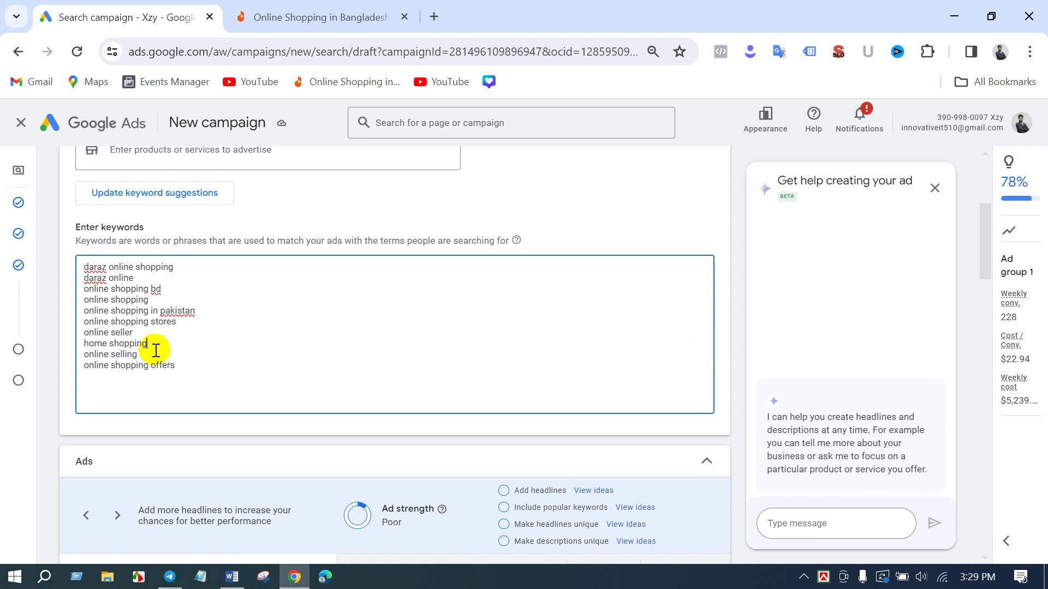
click(180, 369)
drag(180, 369, 87, 278)
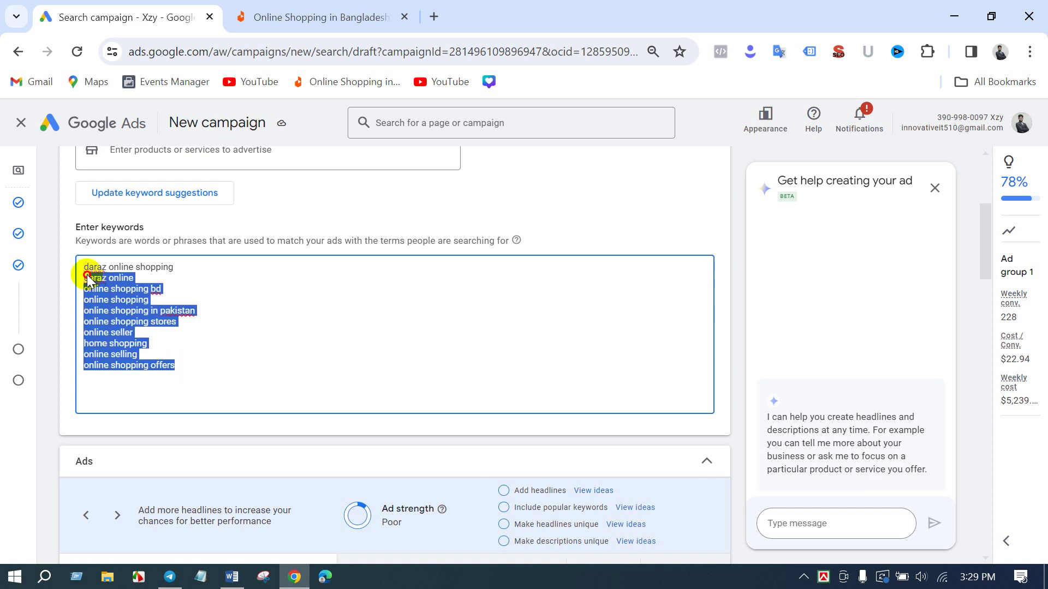
click(112, 297)
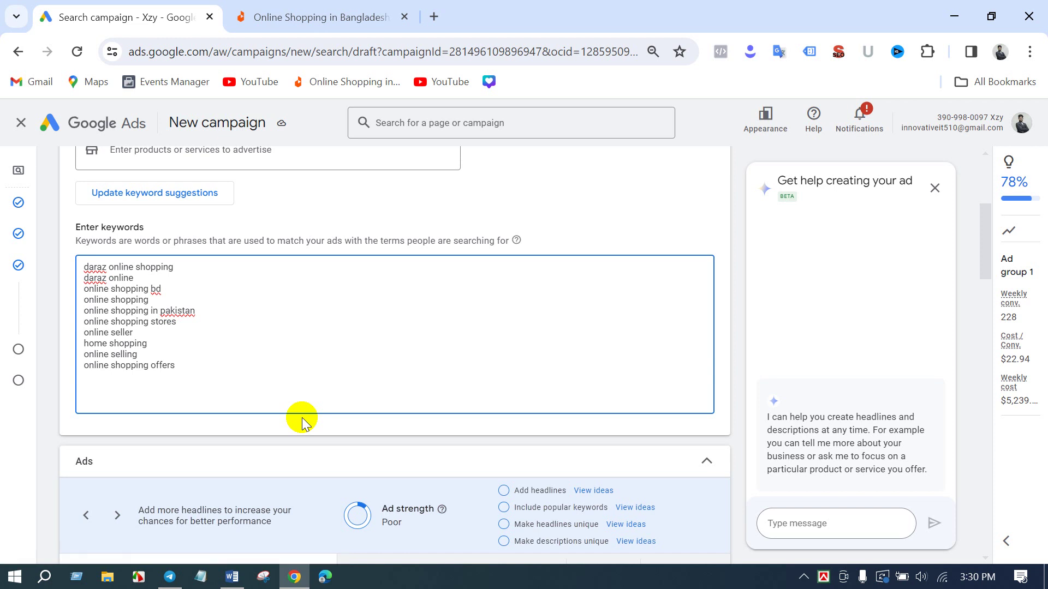
- Examine the Final URL of the ad in the Ads section below the keywords
scroll(328, 419, down, 3)
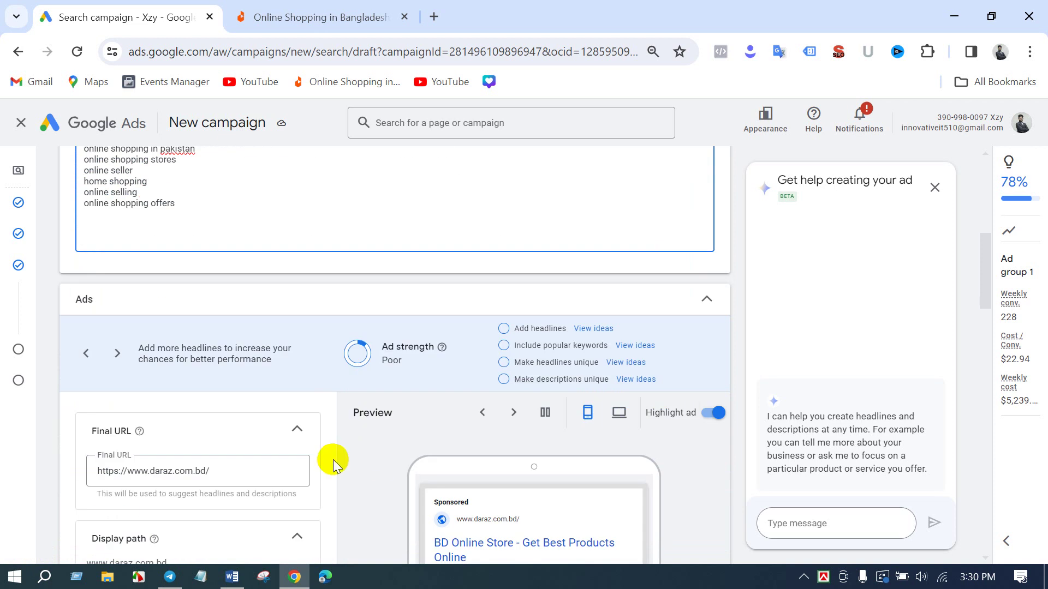
scroll(324, 454, down, 3)
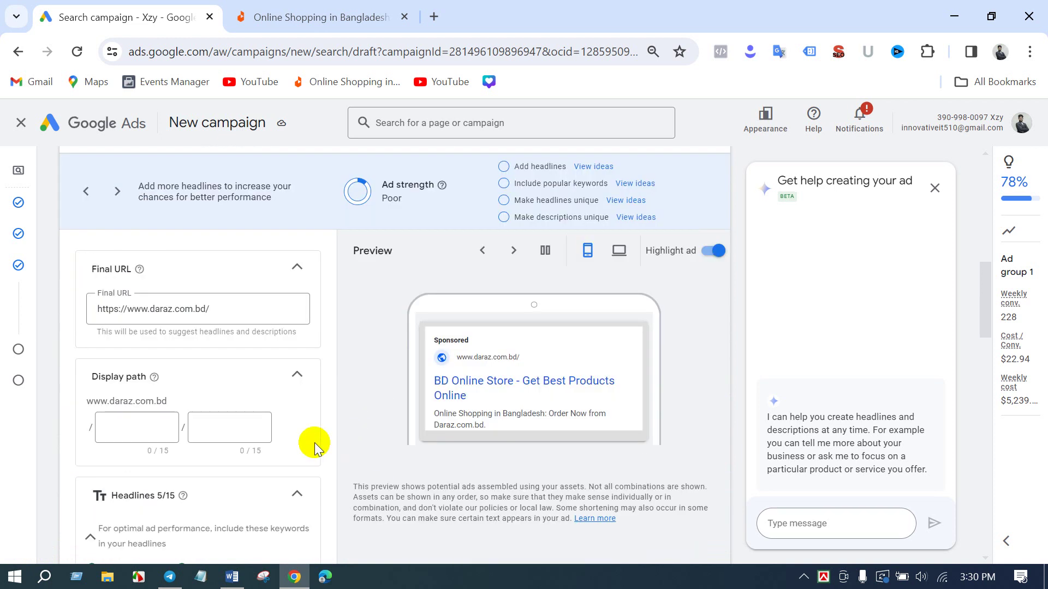
click(227, 310)
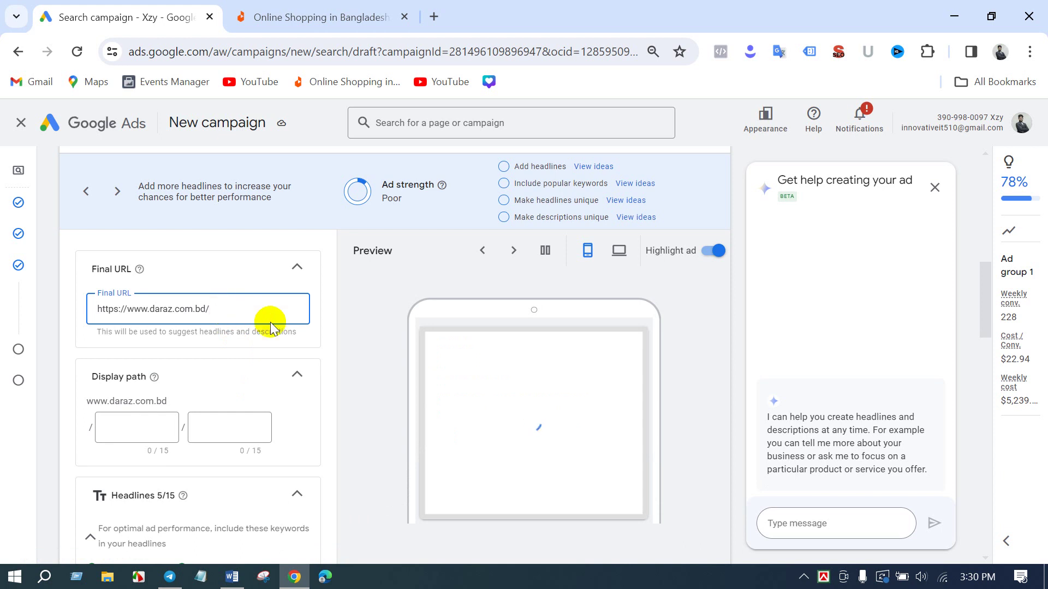
scroll(273, 323, up, 1)
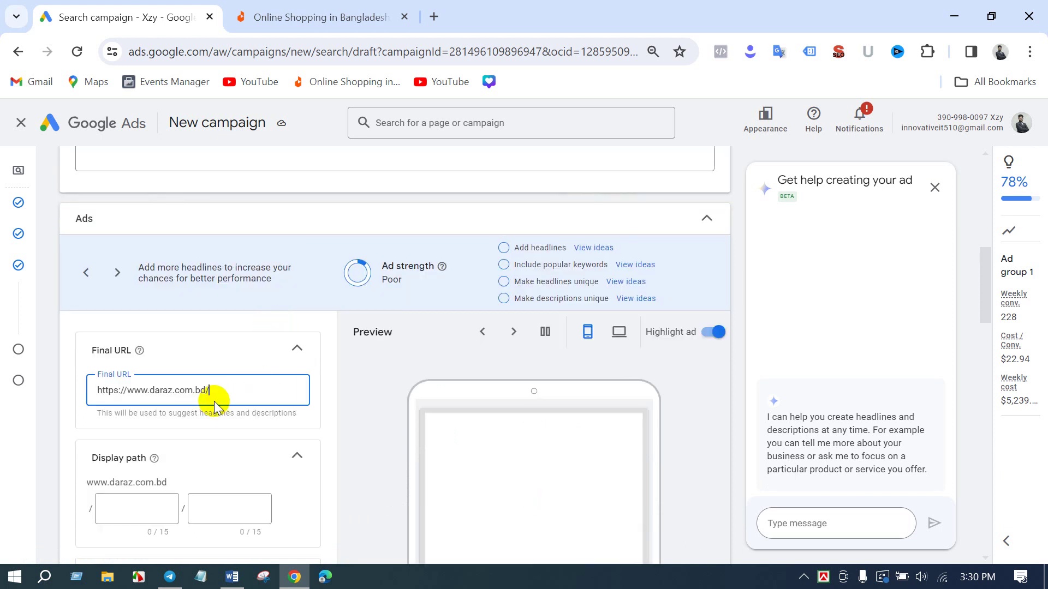
drag(222, 386, 101, 393)
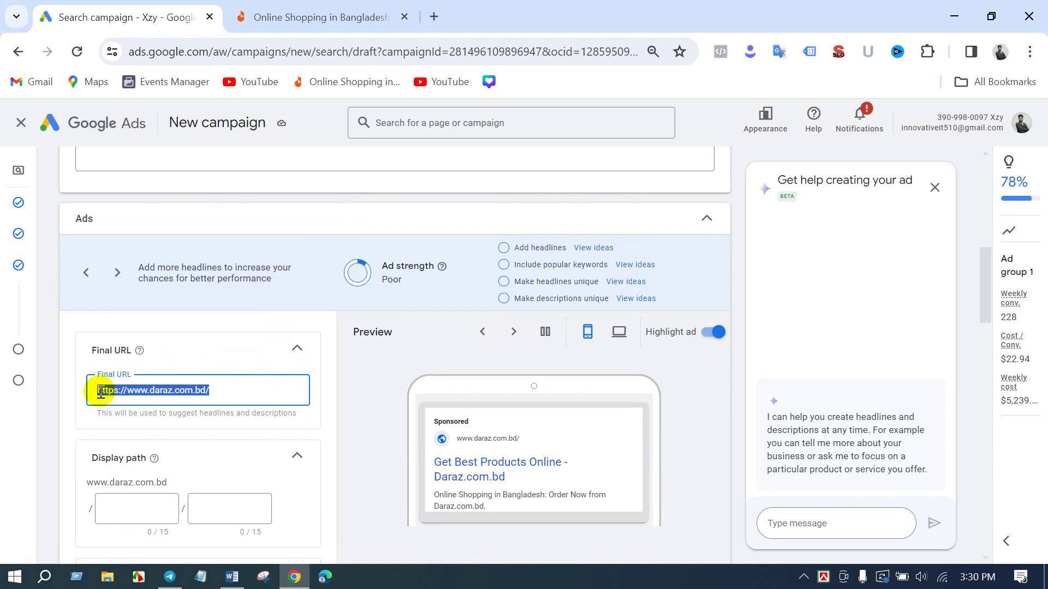
click(336, 402)
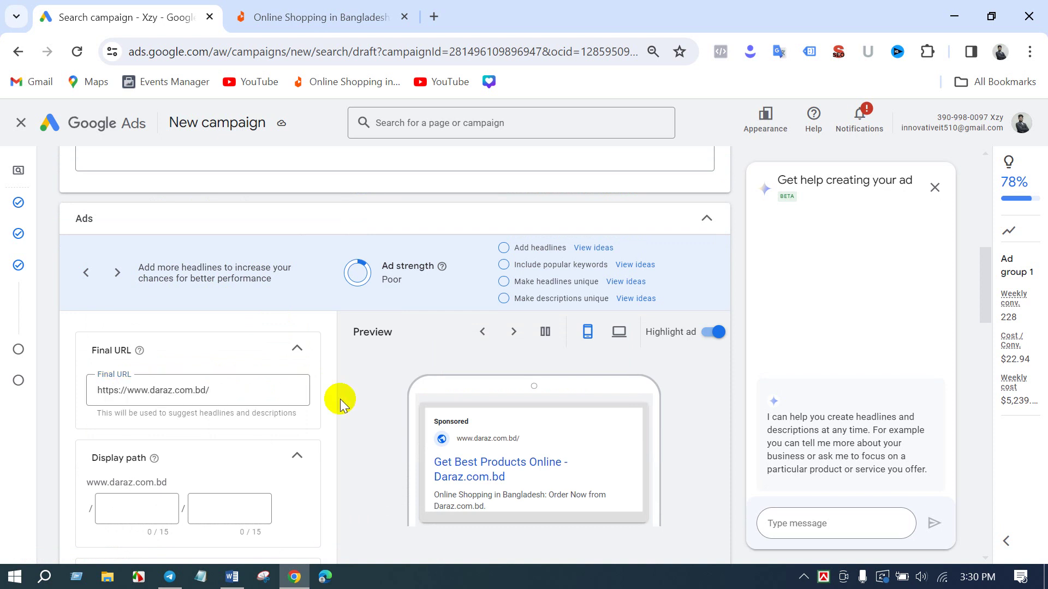
- Search Google for "web hosting" in a new tab to view sponsored results, and return to the campaign draft
click(434, 17)
text(web)
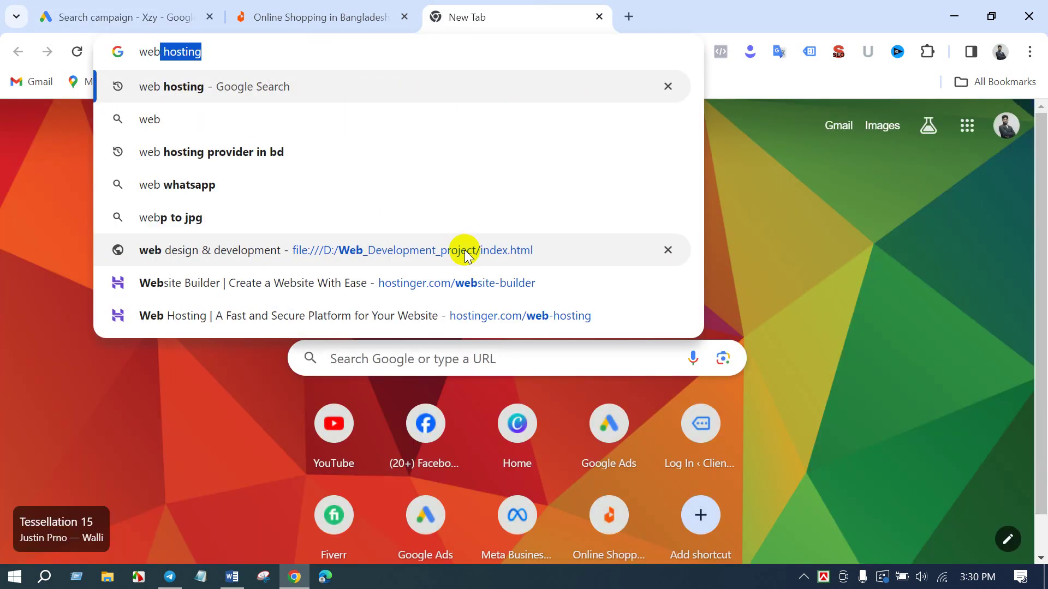
key(Return)
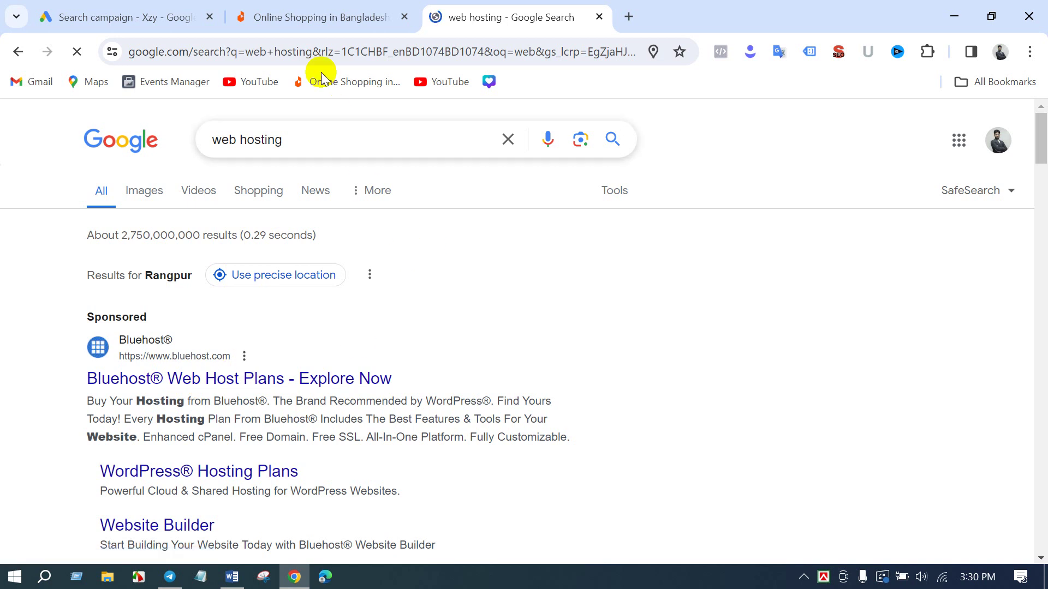
click(141, 5)
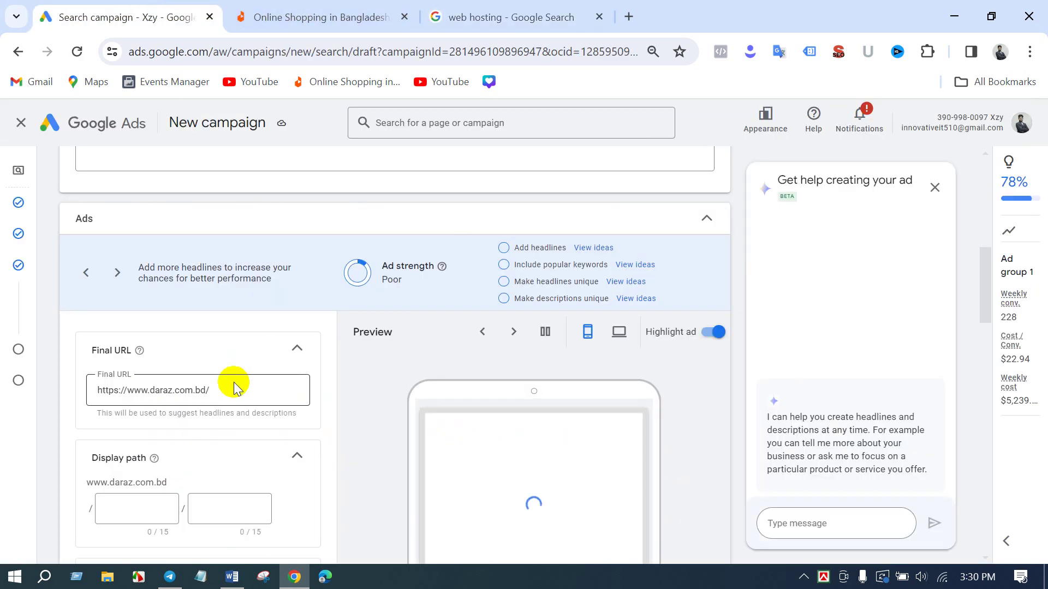
- Open the Skin Care category under Health & Beauty on Daraz to compare its page address with the ad's Final URL
drag(227, 388, 91, 389)
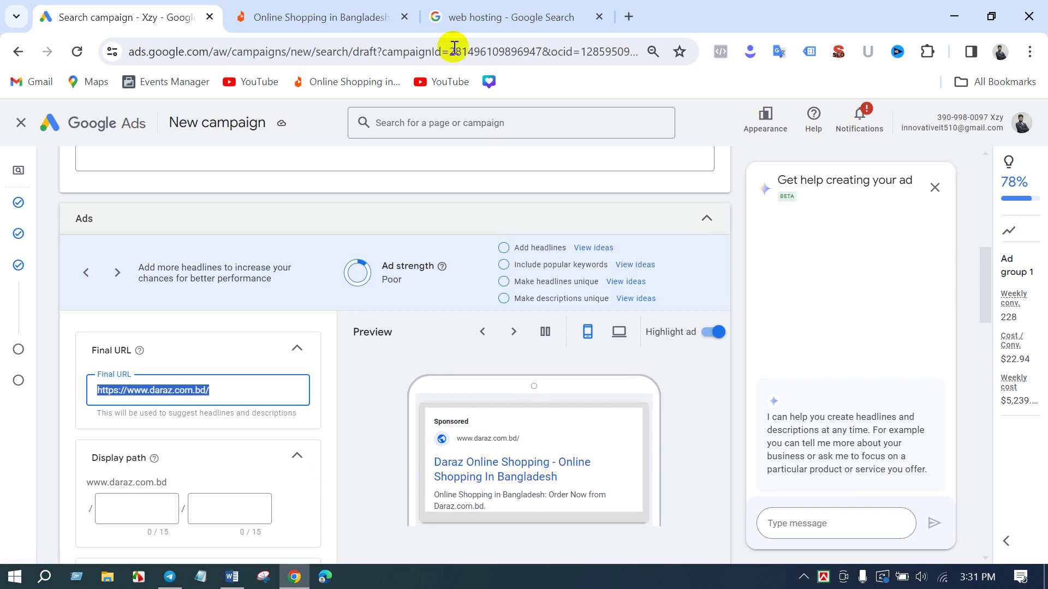
click(382, 17)
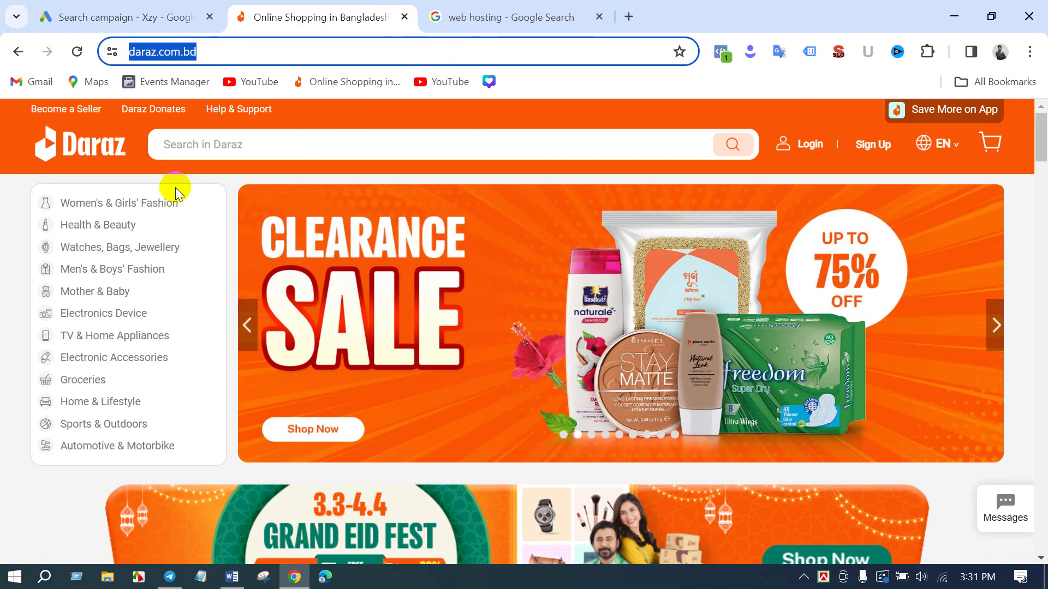
mouse_move(106, 228)
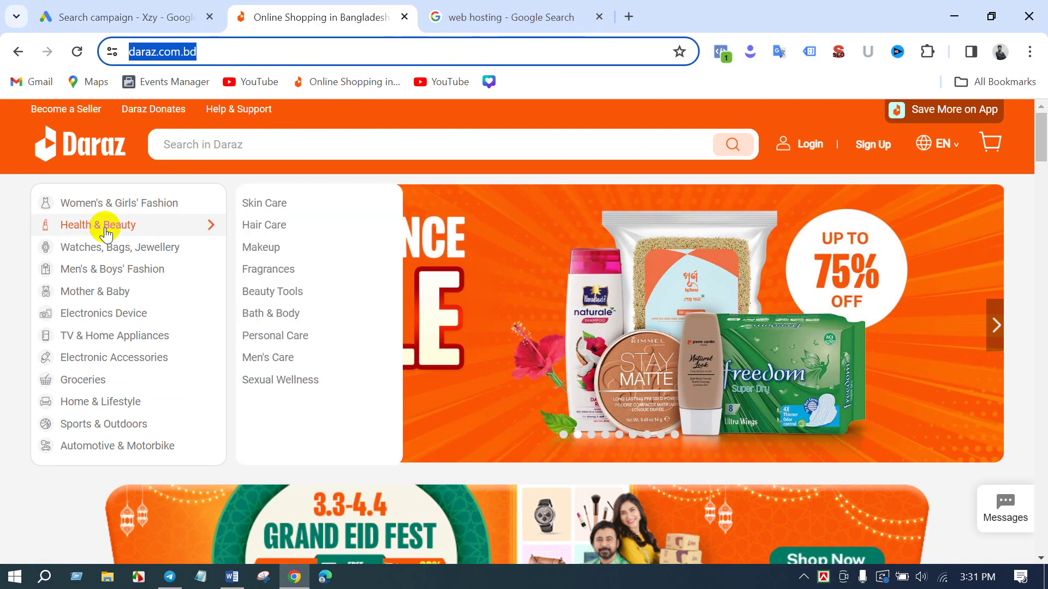
click(259, 205)
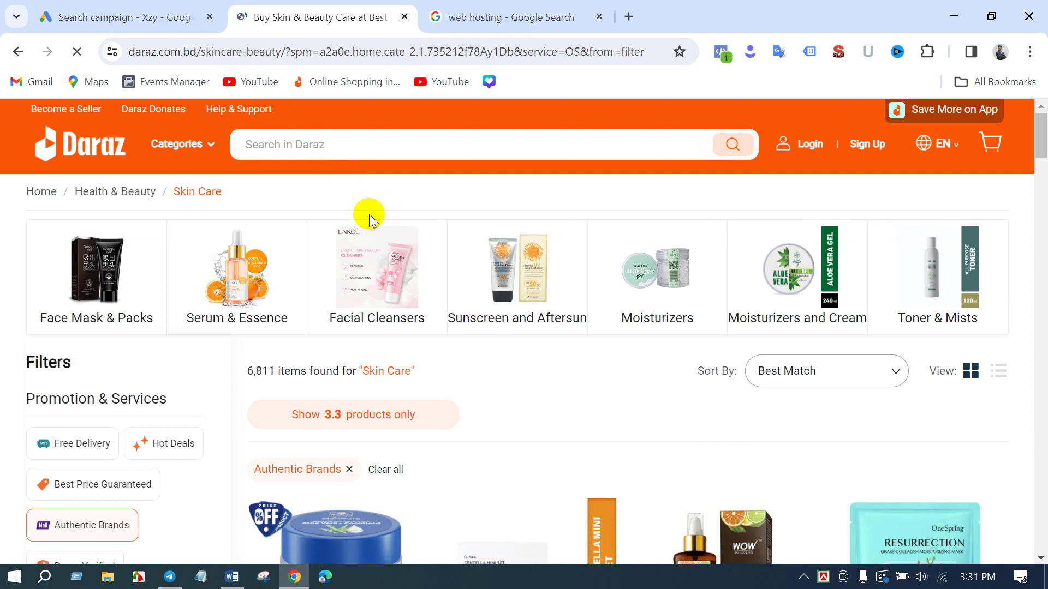
click(219, 53)
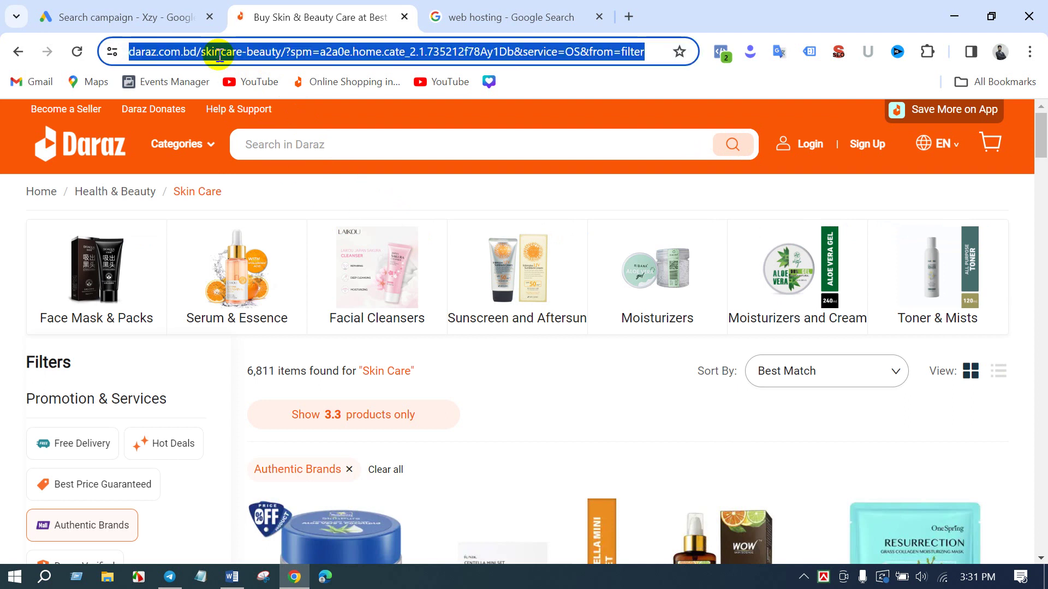
click(199, 19)
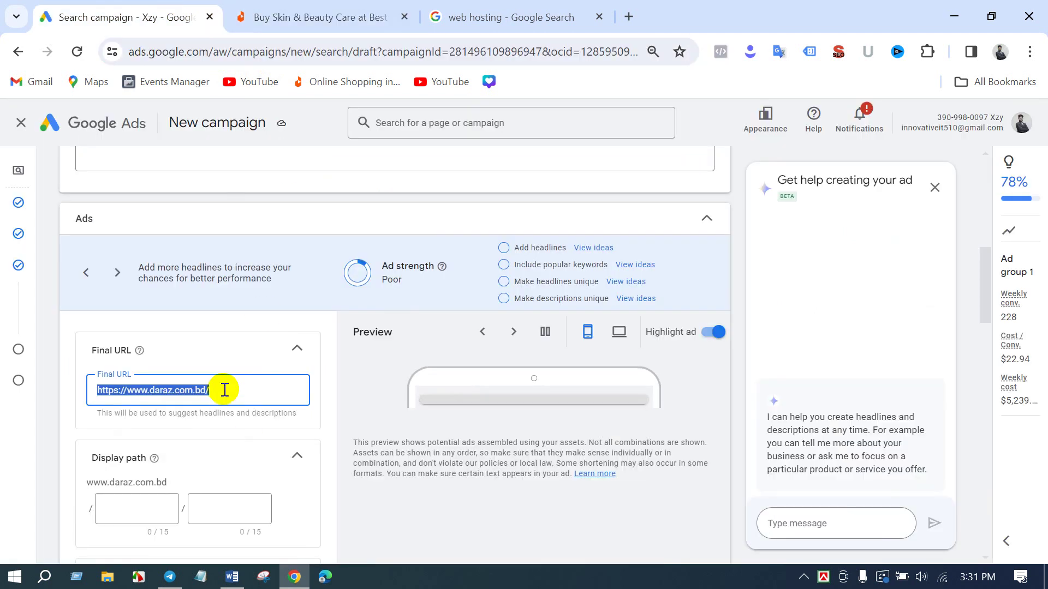
click(329, 12)
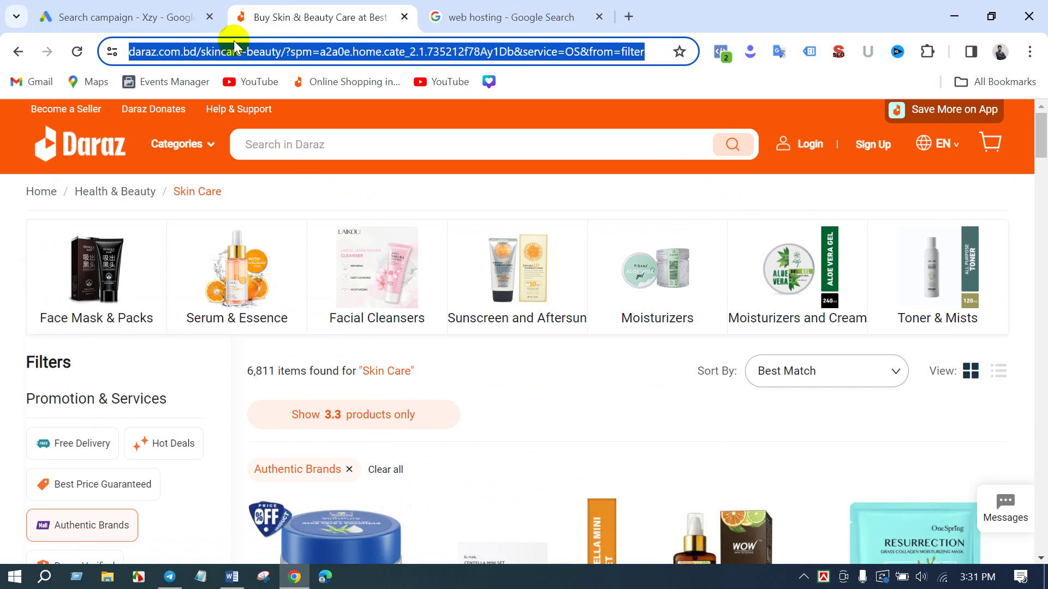
click(203, 48)
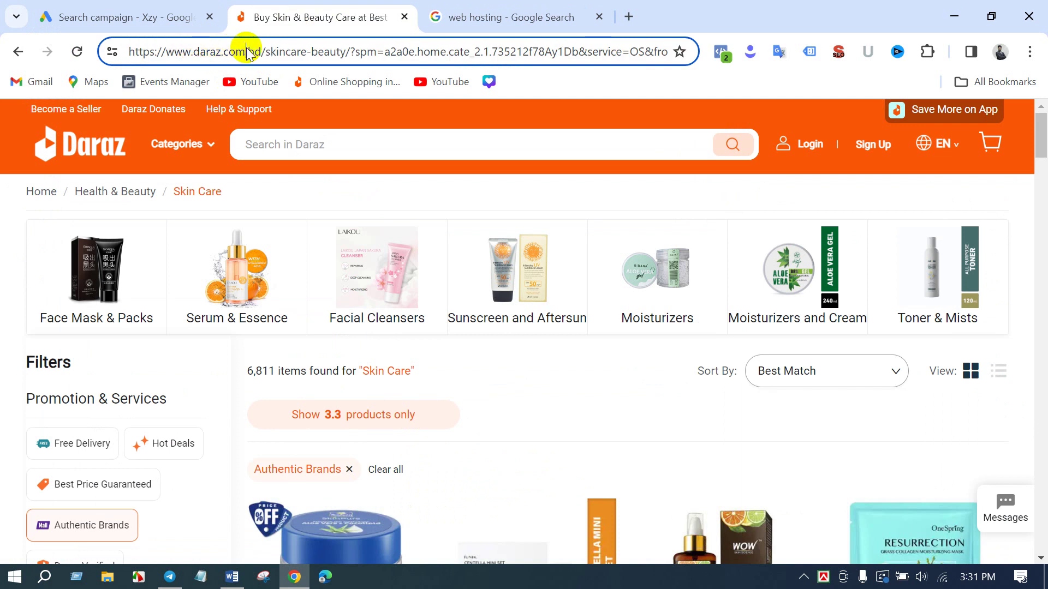
drag(262, 51, 680, 51)
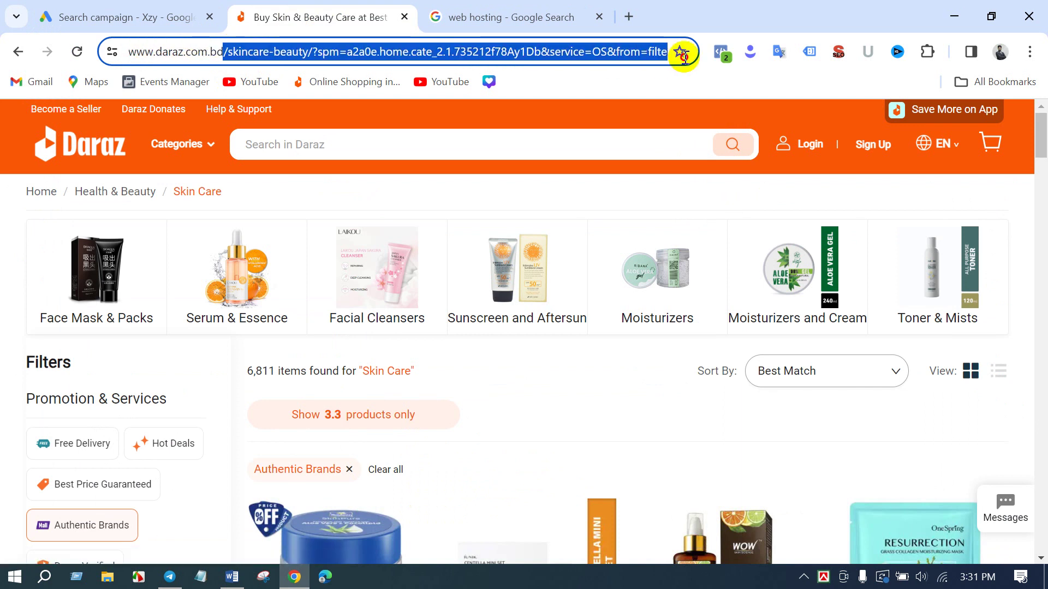
key(BackSpace)
key(Return)
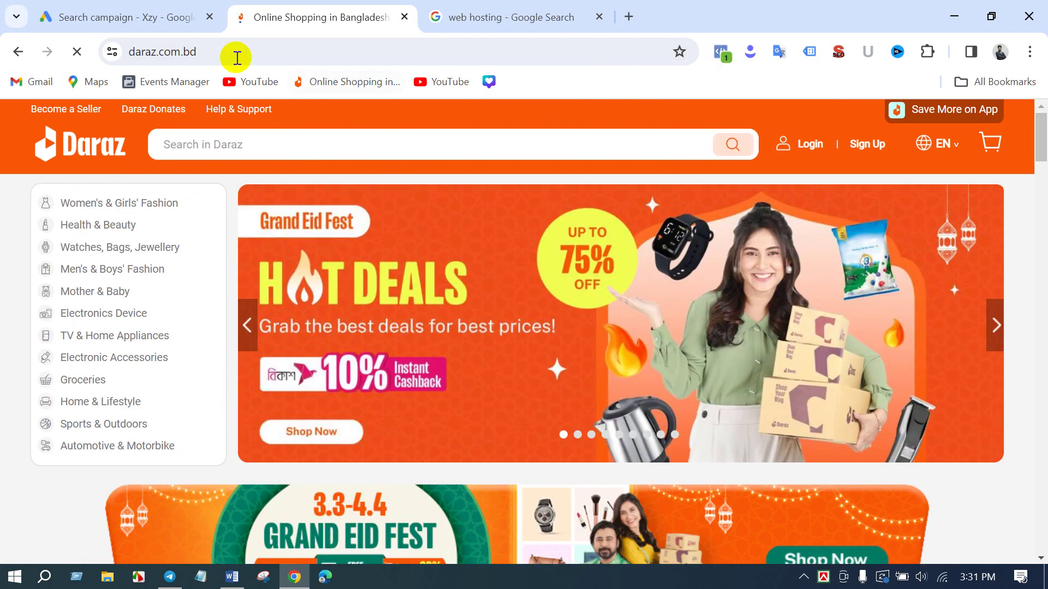
click(187, 50)
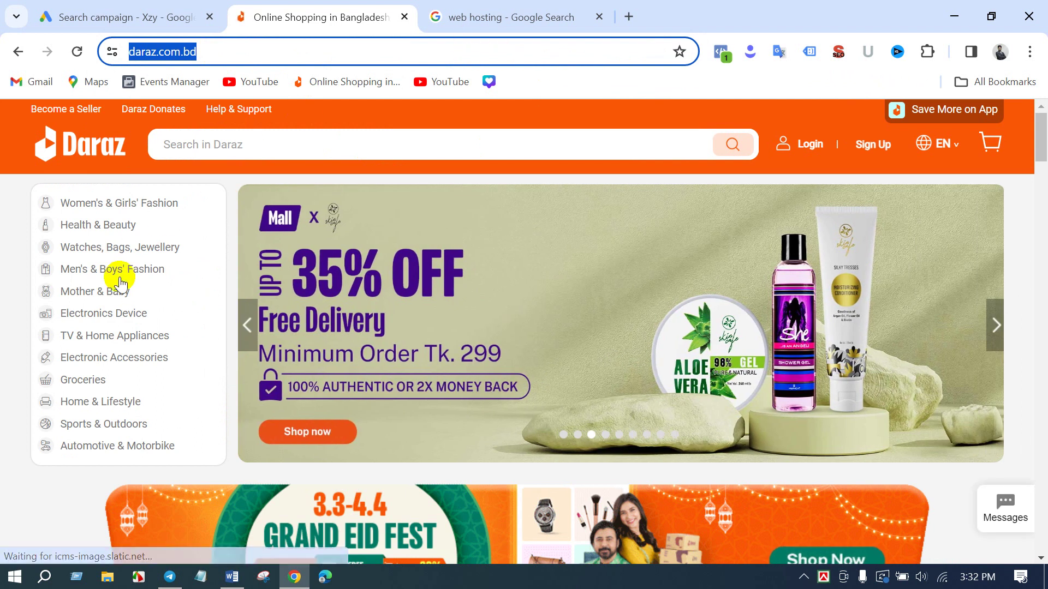
mouse_move(109, 443)
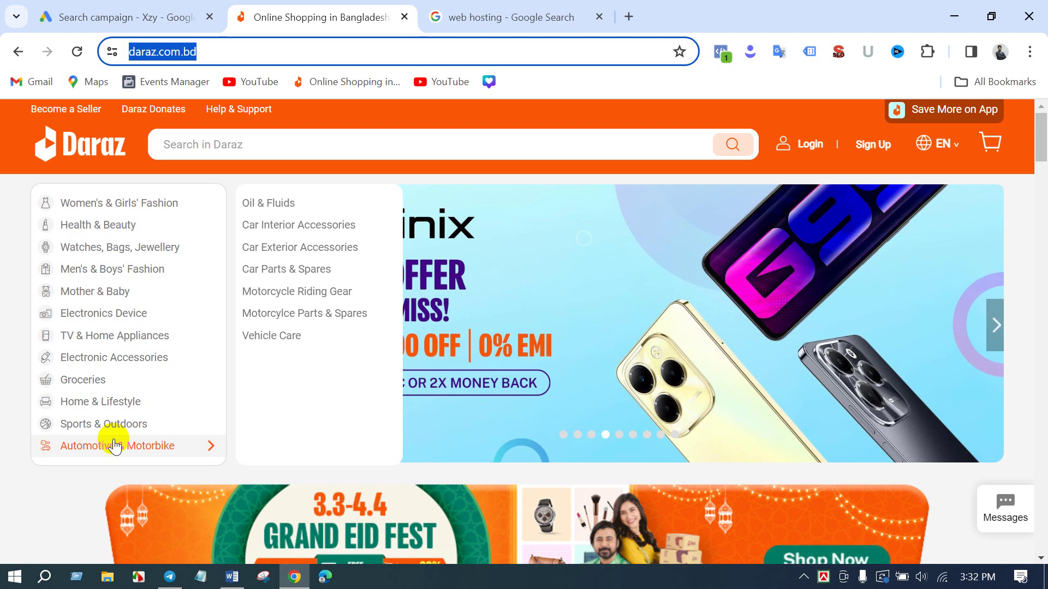
mouse_move(131, 225)
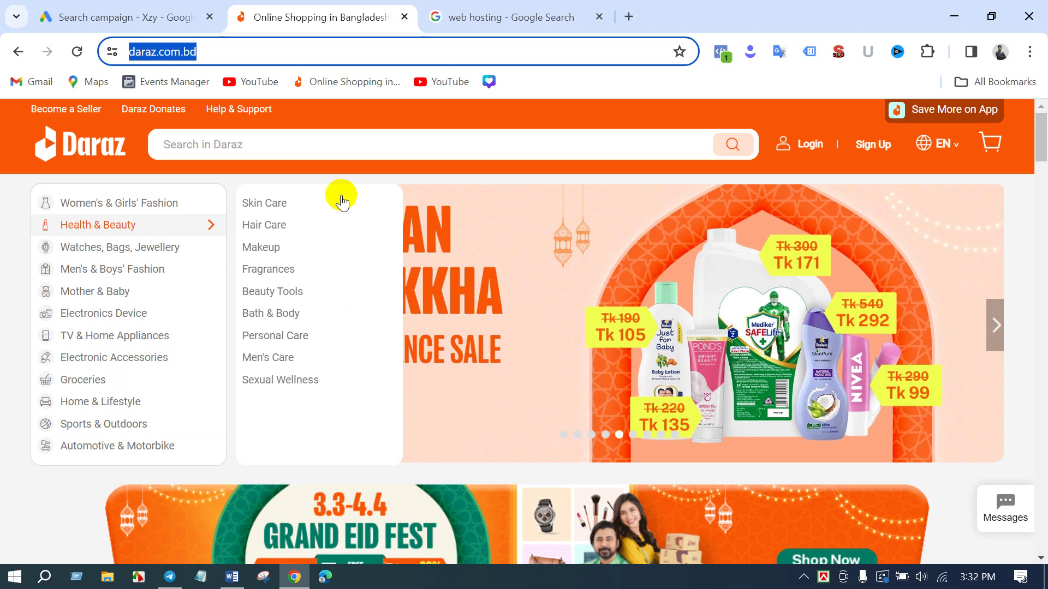
mouse_move(304, 202)
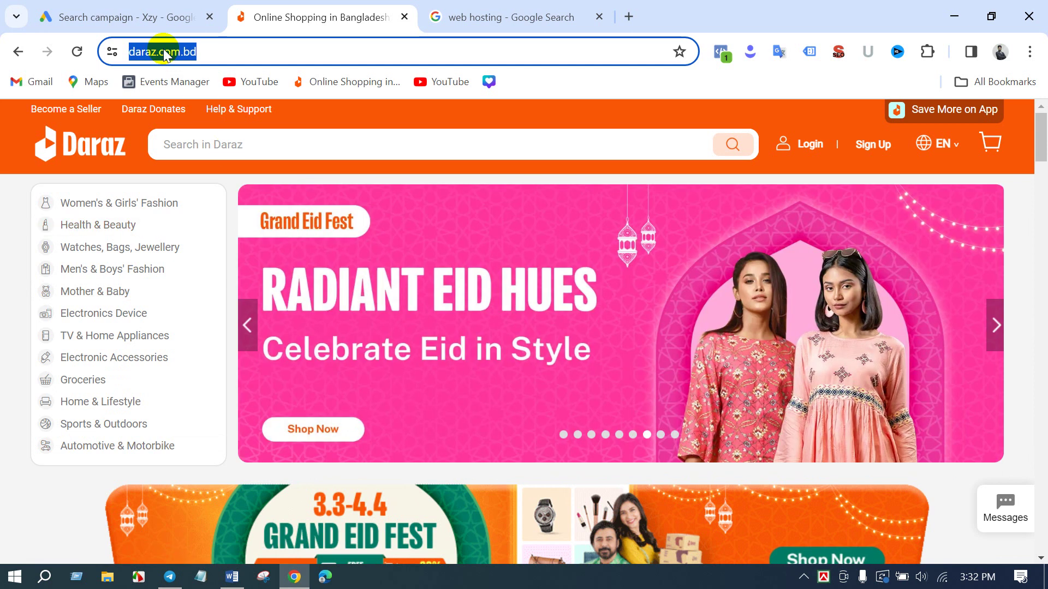
click(206, 52)
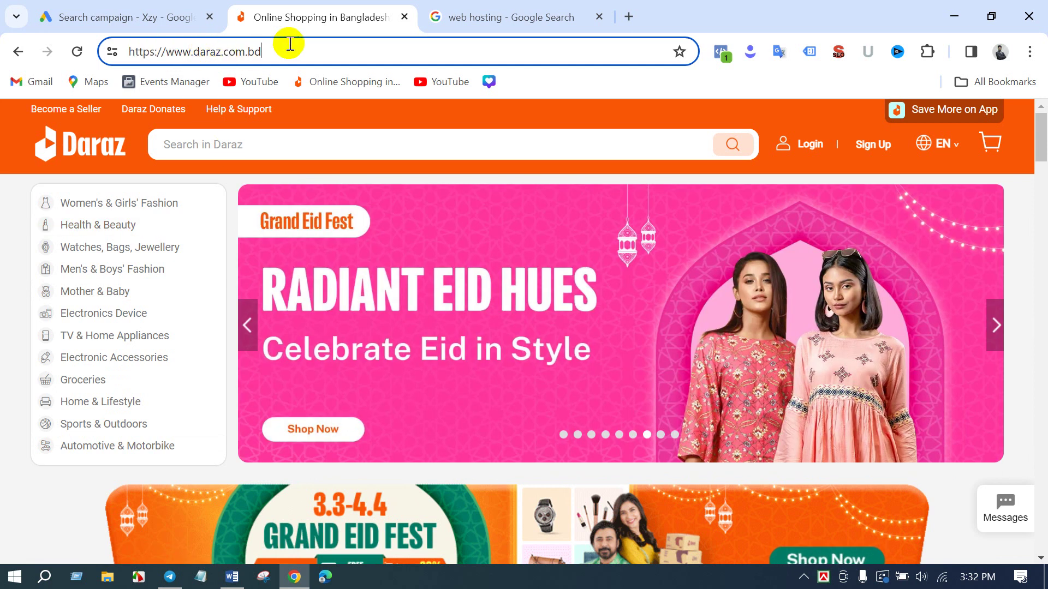
drag(287, 45, 117, 51)
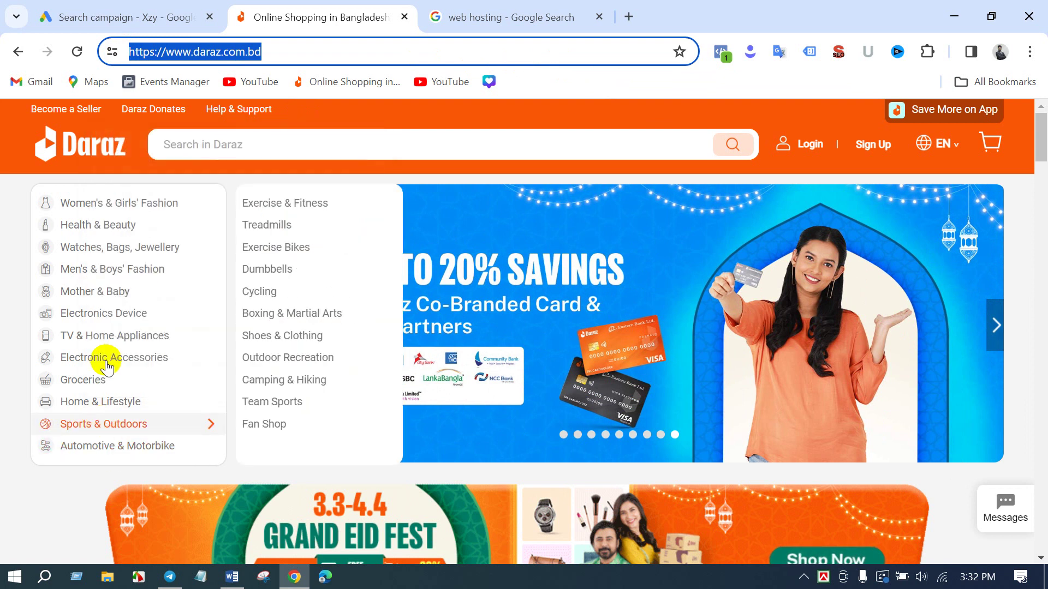
mouse_move(106, 365)
mouse_move(197, 272)
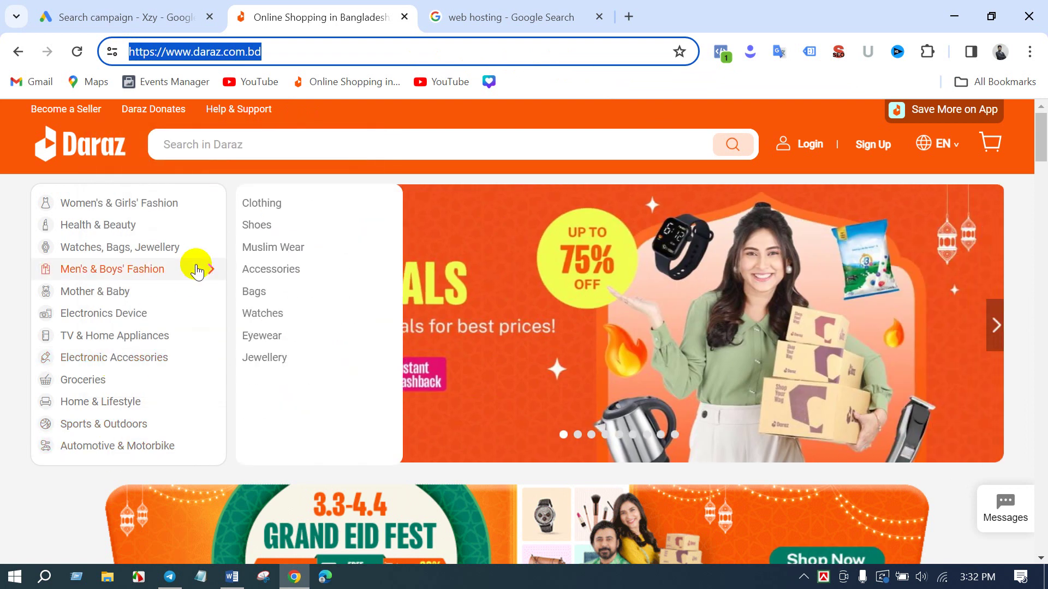
- Return to the campaign draft and review the ad's Final URL, Display path and Headlines sections
click(141, 7)
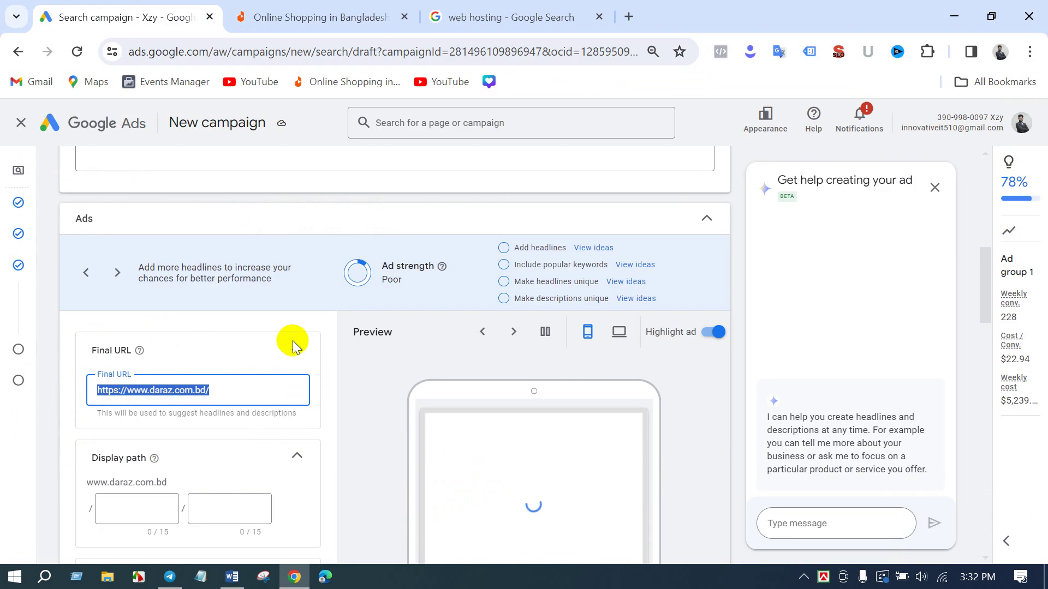
click(328, 364)
scroll(331, 369, down, 3)
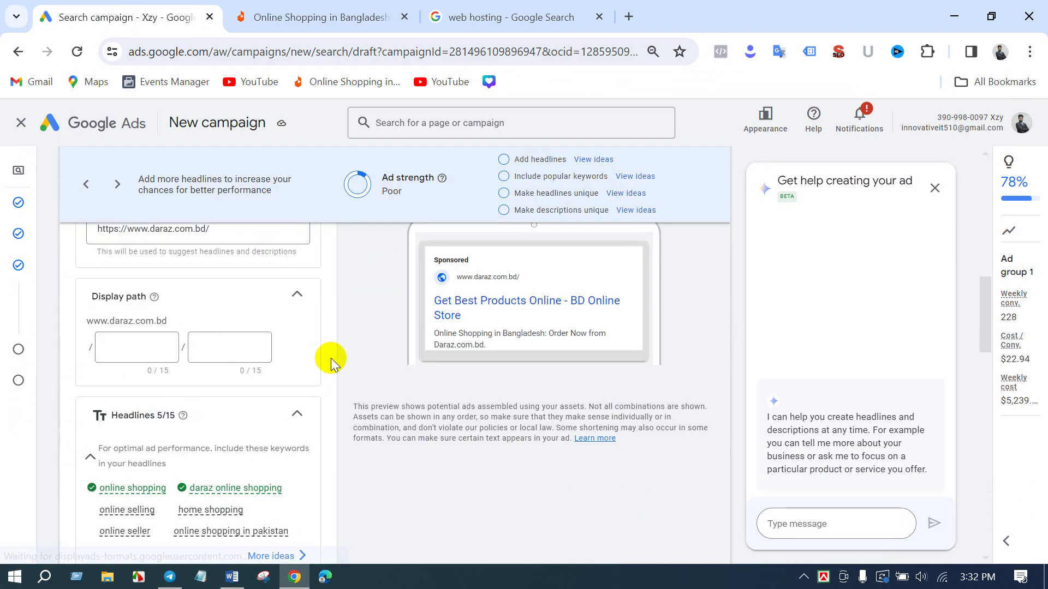
scroll(332, 355, up, 2)
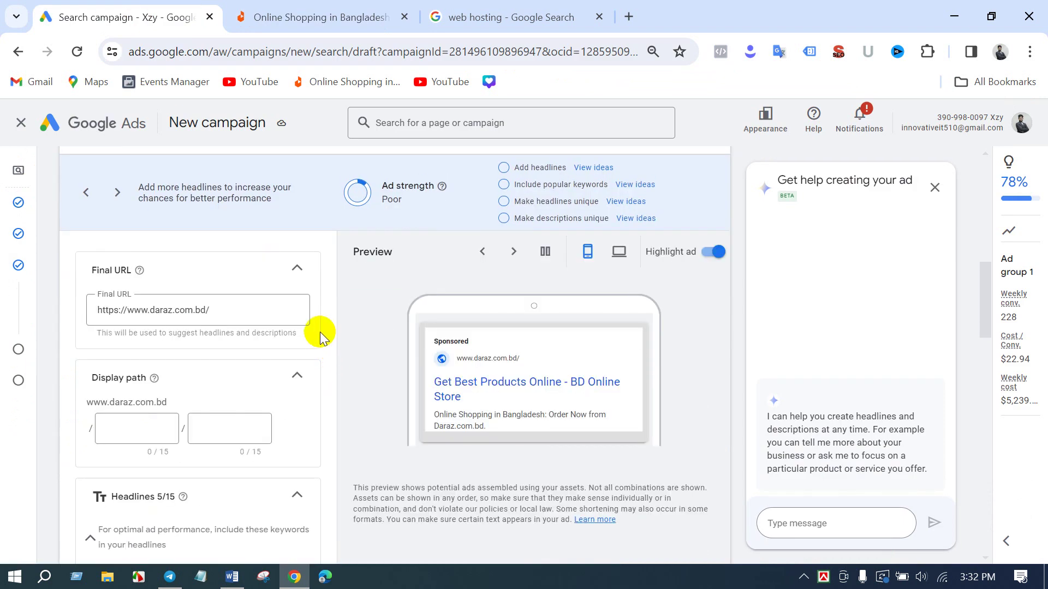
- Open Daraz's Skin Care category under Health & Beauty to compare its page address with the ad's Display path fields
click(145, 426)
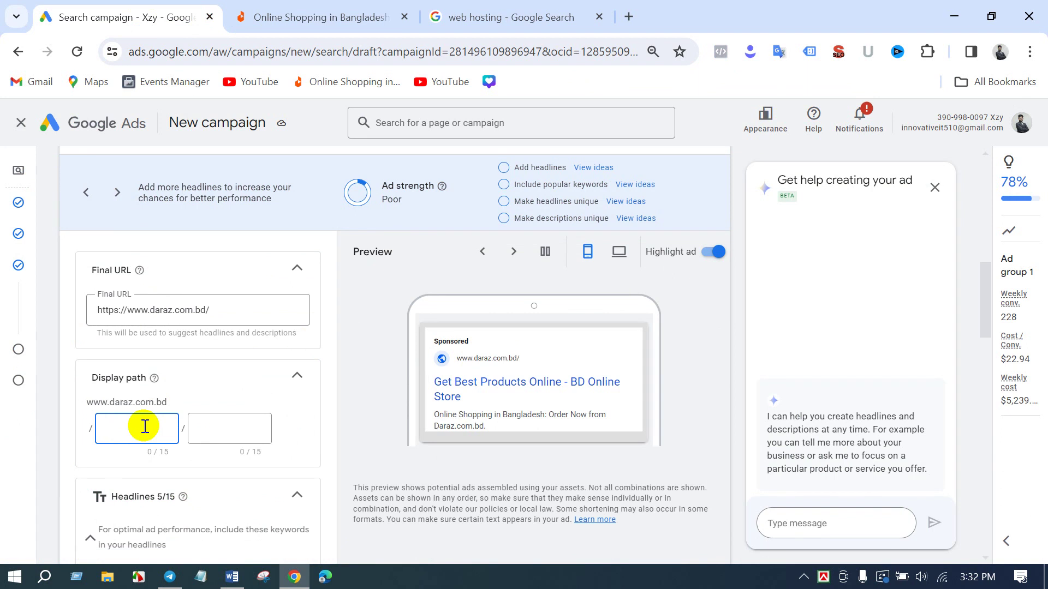
click(262, 15)
mouse_move(169, 226)
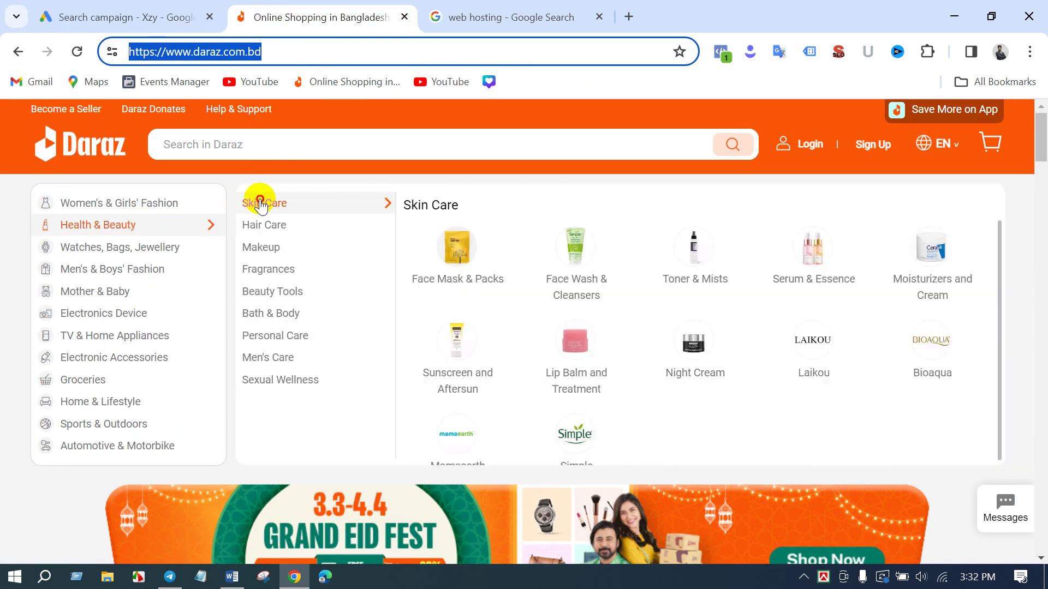
click(260, 201)
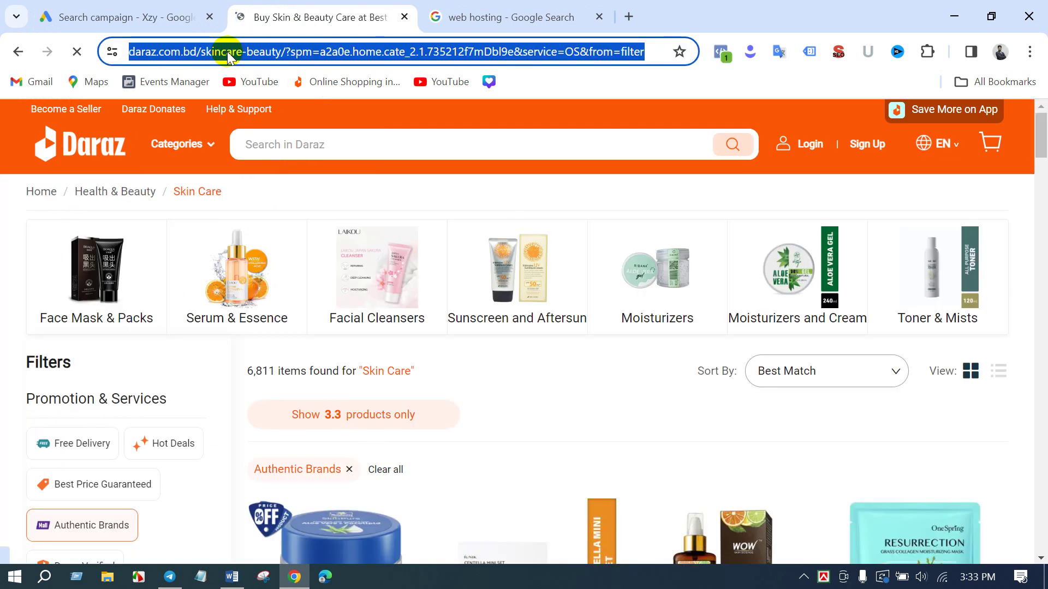
click(163, 16)
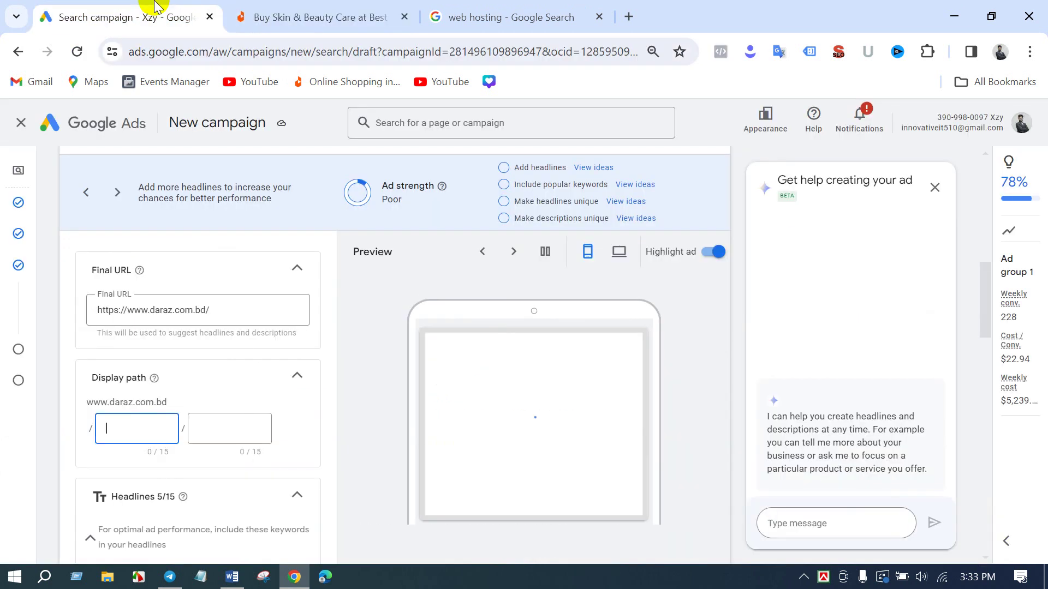
click(173, 426)
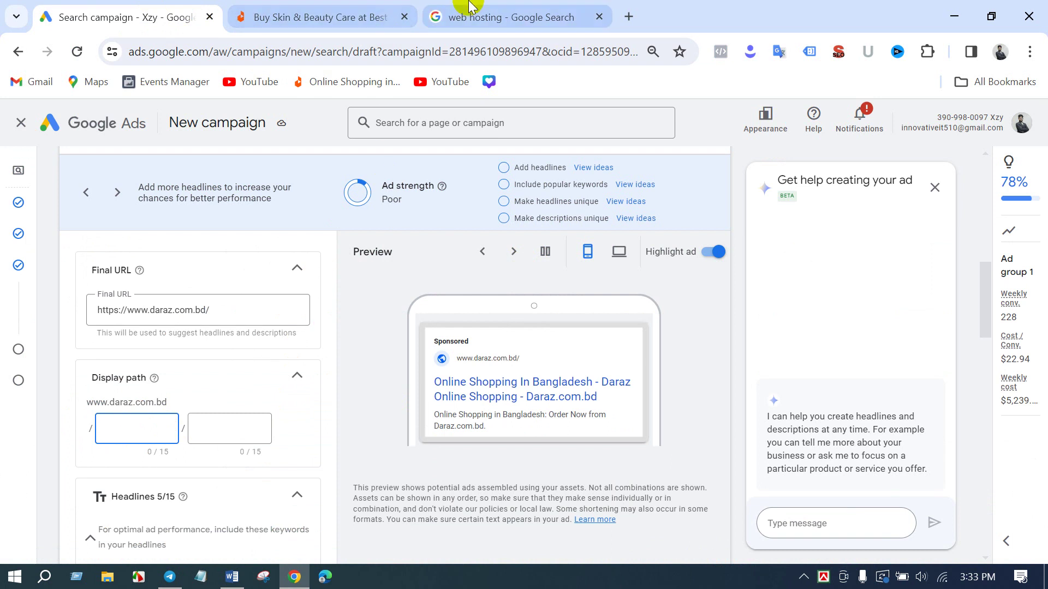
- Examine the display URLs of the Bluehost, Hostinger and Namecheap entries in the Google results for web hosting
click(474, 17)
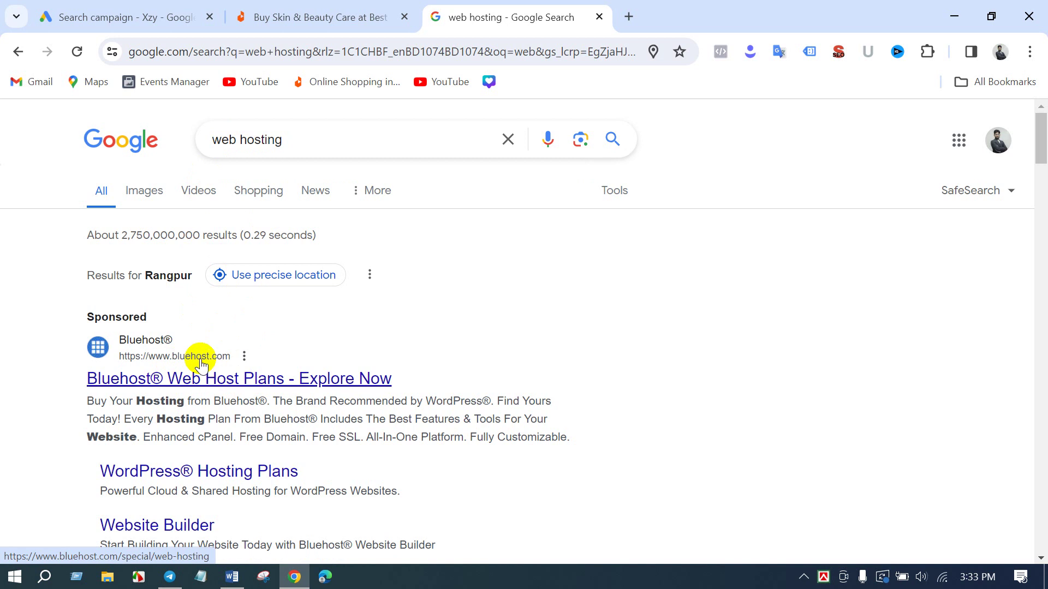
scroll(201, 364, down, 6)
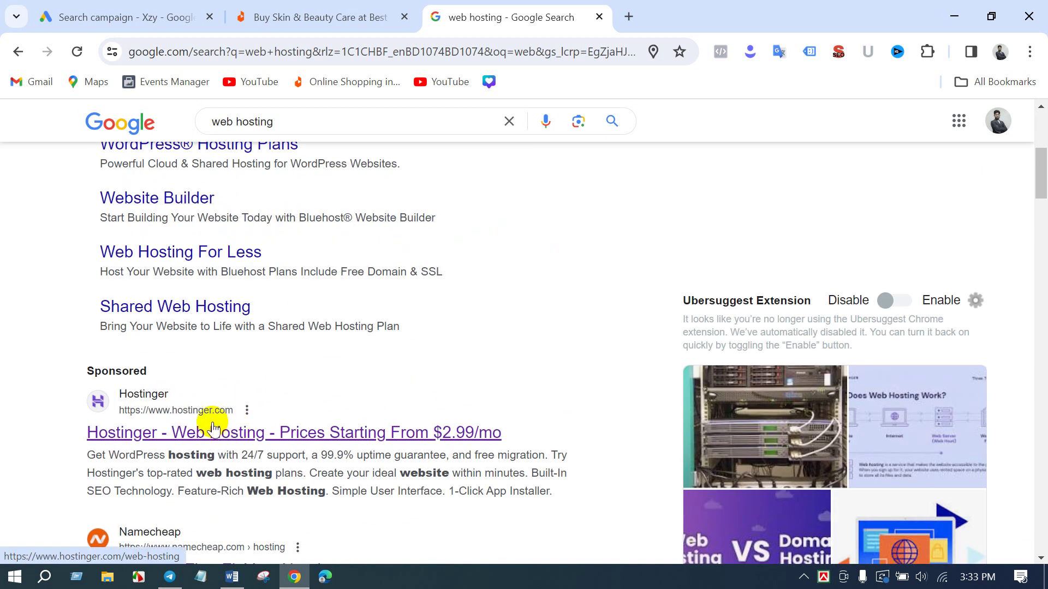
scroll(213, 427, down, 6)
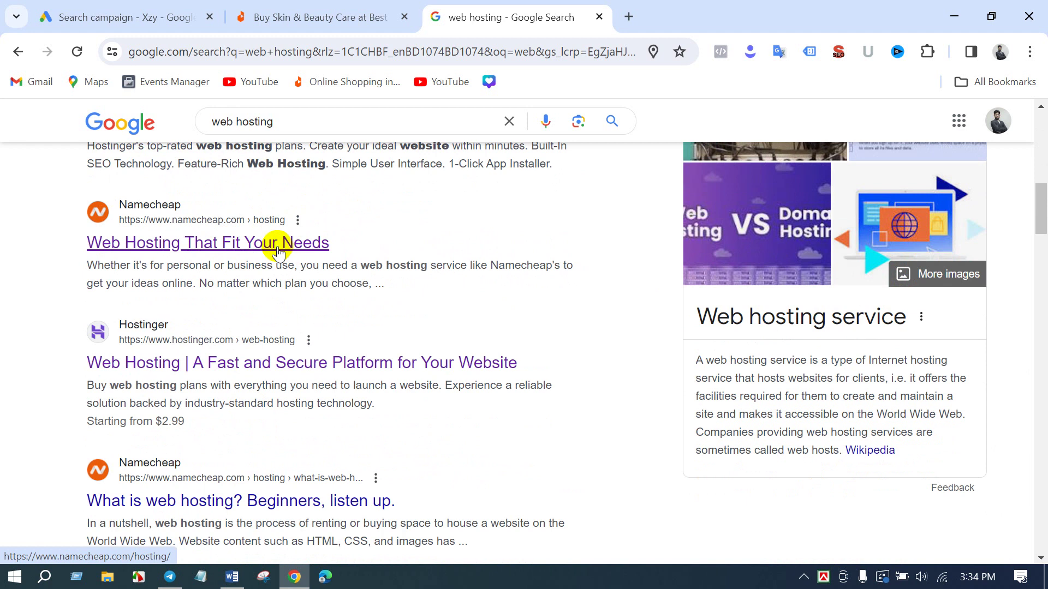
- Set the ad's Display path in the campaign draft to Skin in the first part and Care in the second
click(149, 16)
click(154, 429)
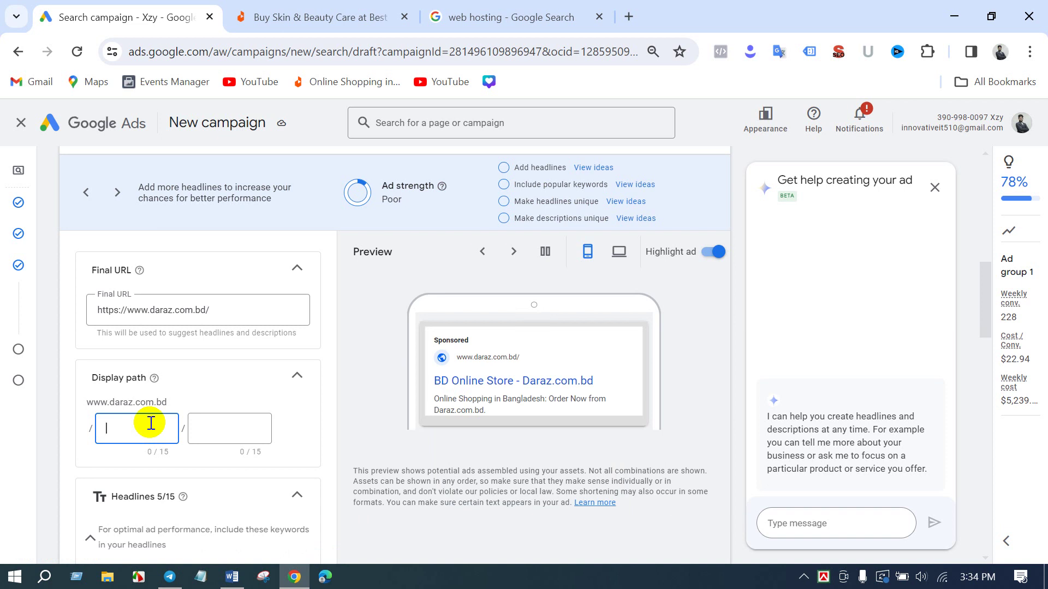
text(Skin)
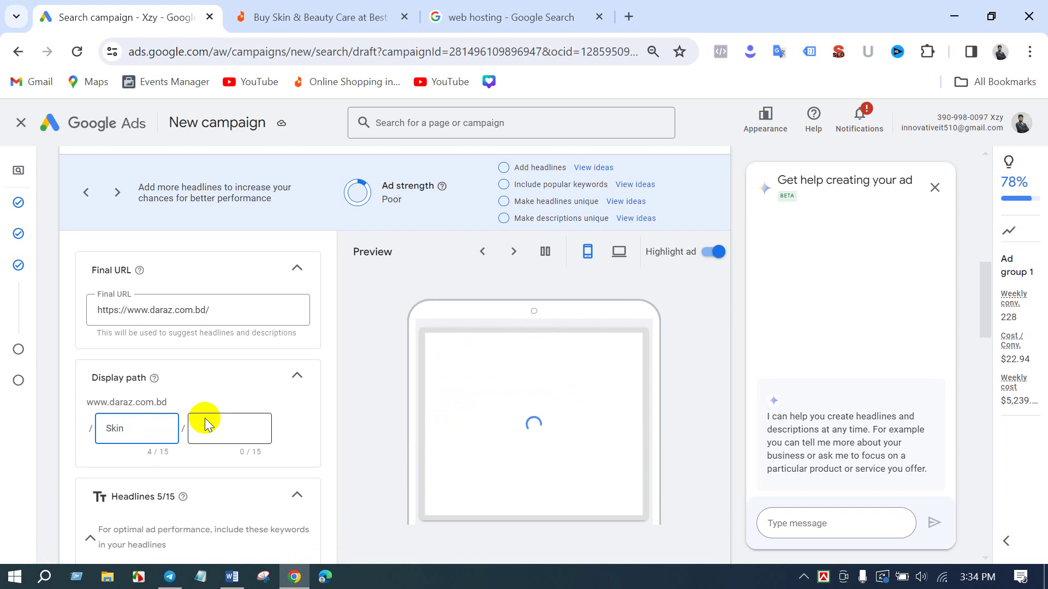
click(215, 427)
text(Ca)
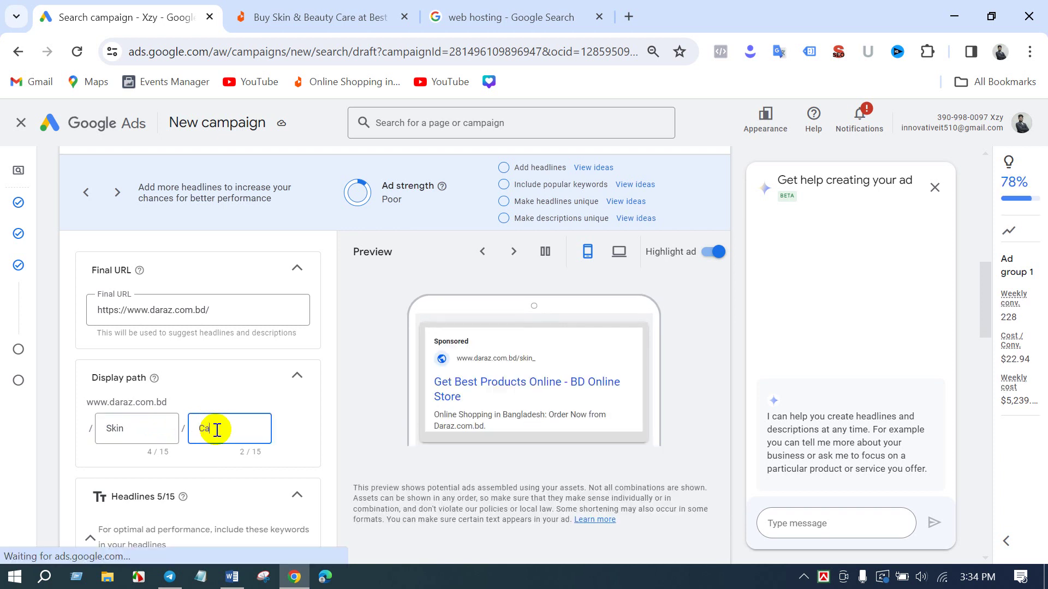
text(re)
click(300, 408)
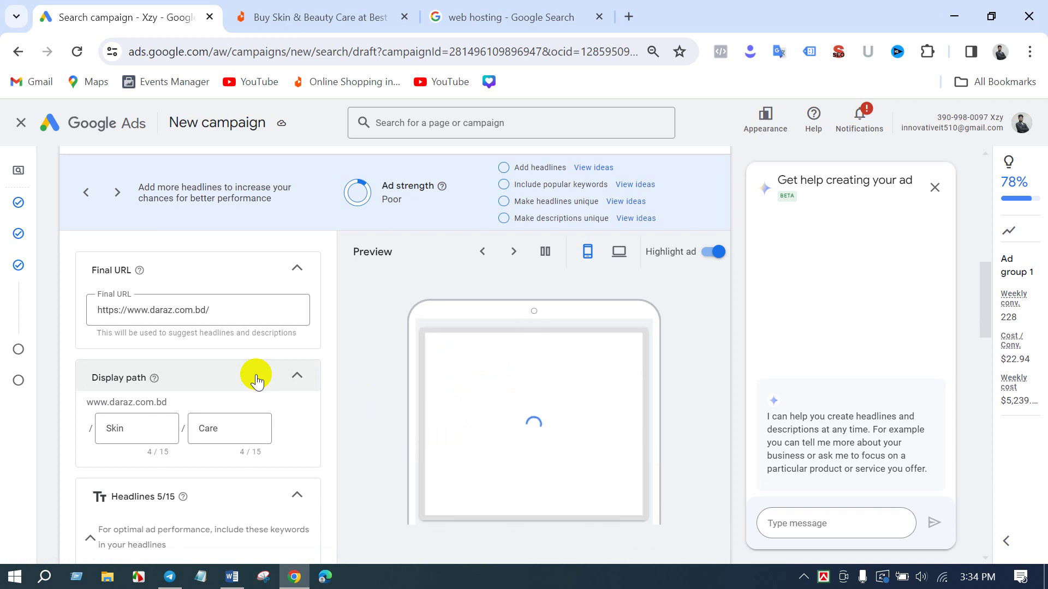
- Compare the ad's Display path with the web-hosting path in Hostinger's Google result, returning to the campaign draft
click(446, 7)
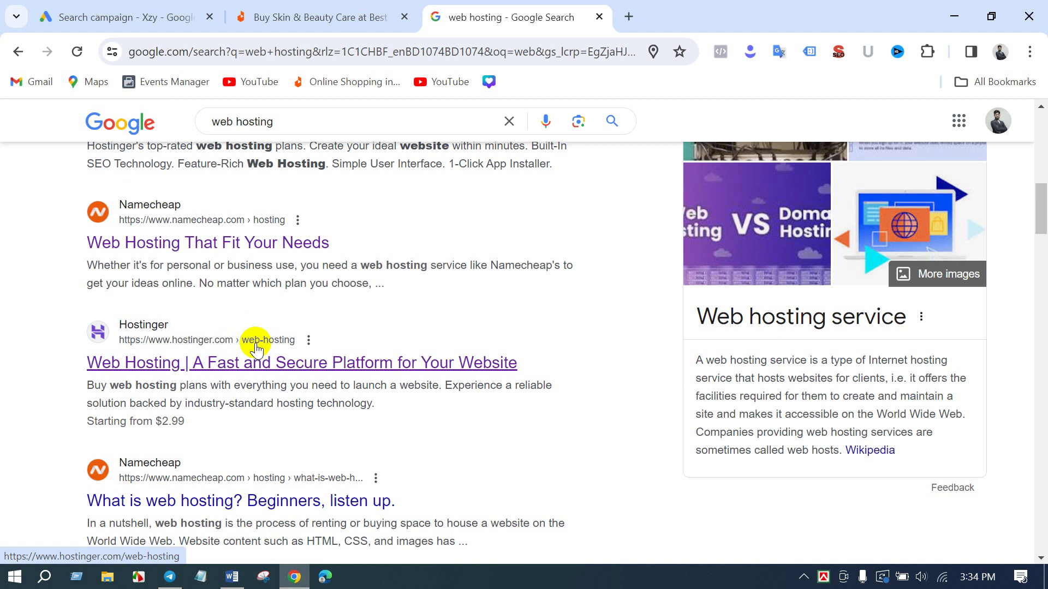
click(133, 15)
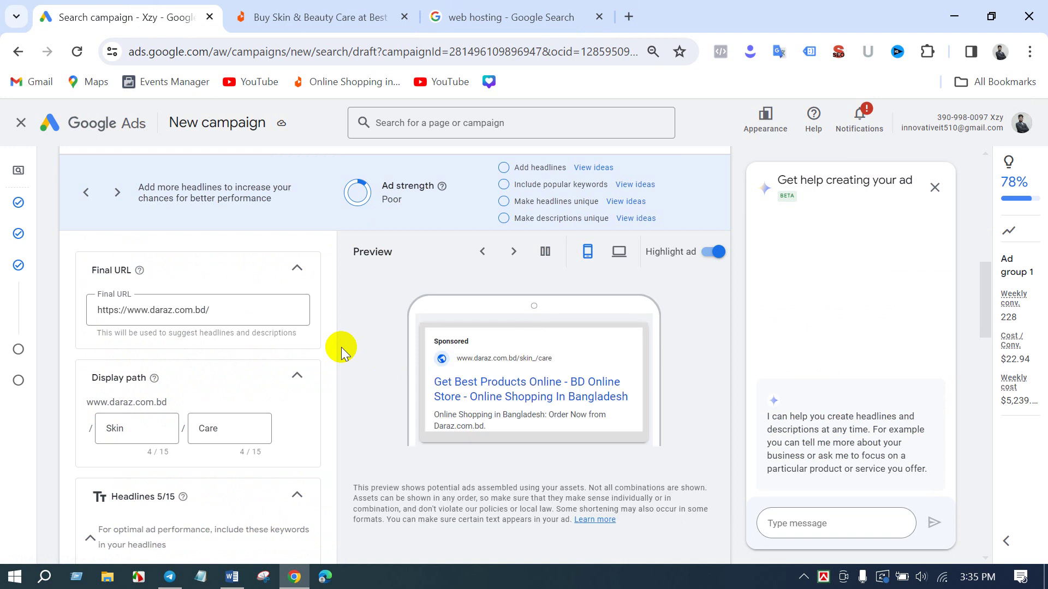
scroll(342, 355, up, 1)
scroll(340, 356, down, 1)
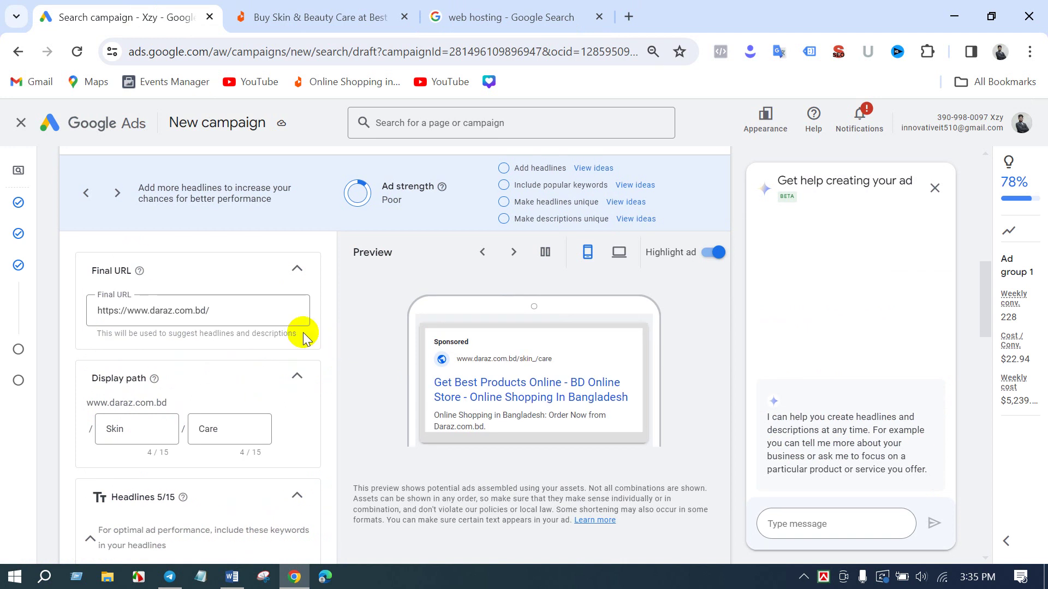
- Review the ad's Headlines section, including its suggested keywords and filled and empty headline fields, and the Descriptions section
scroll(186, 395, down, 2)
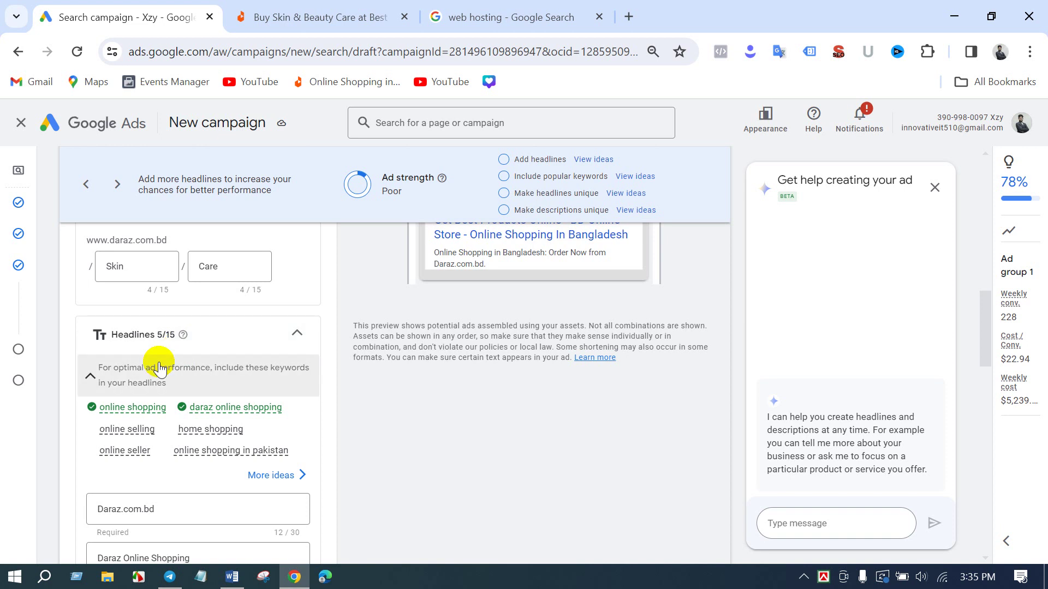
scroll(159, 366, down, 15)
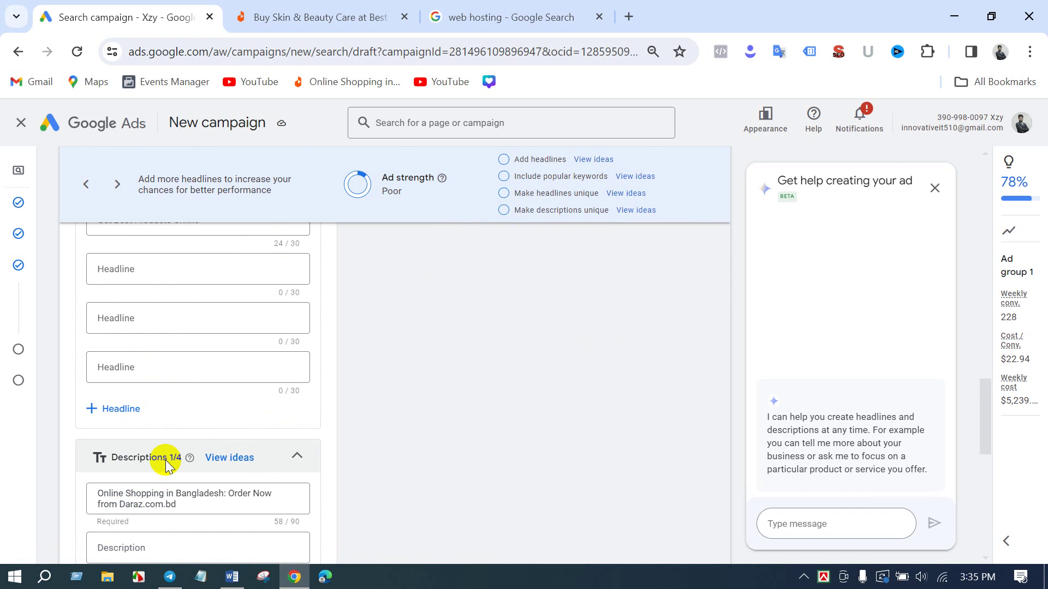
scroll(166, 461, up, 5)
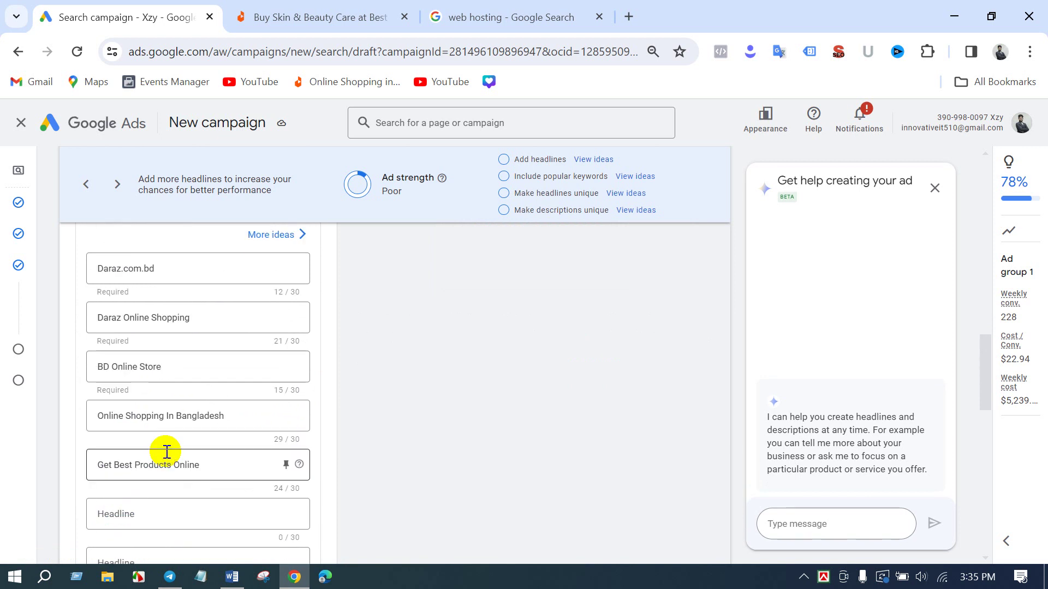
scroll(167, 452, up, 2)
scroll(175, 402, down, 5)
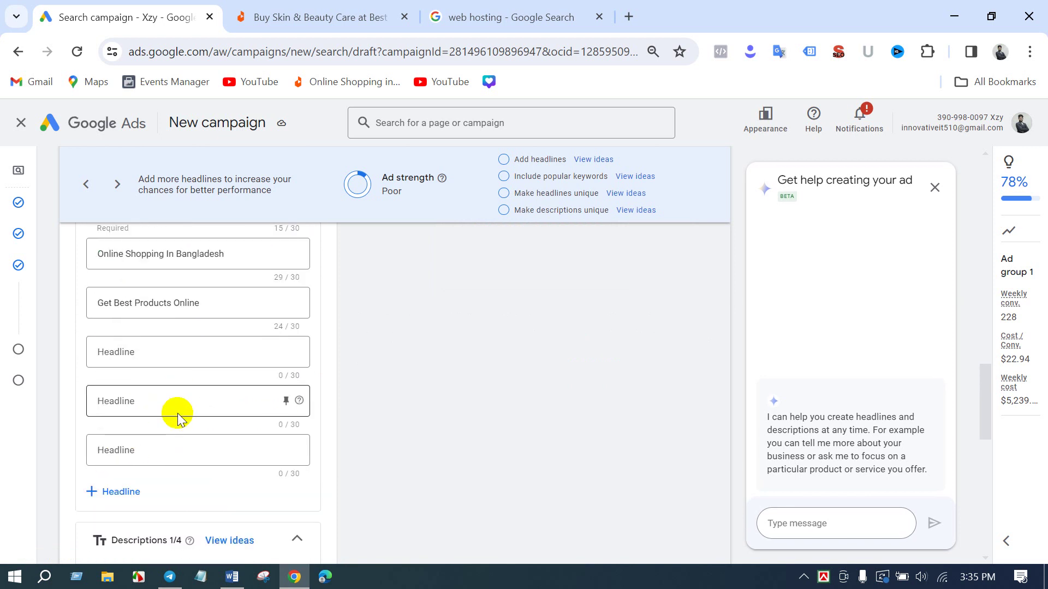
scroll(178, 413, down, 2)
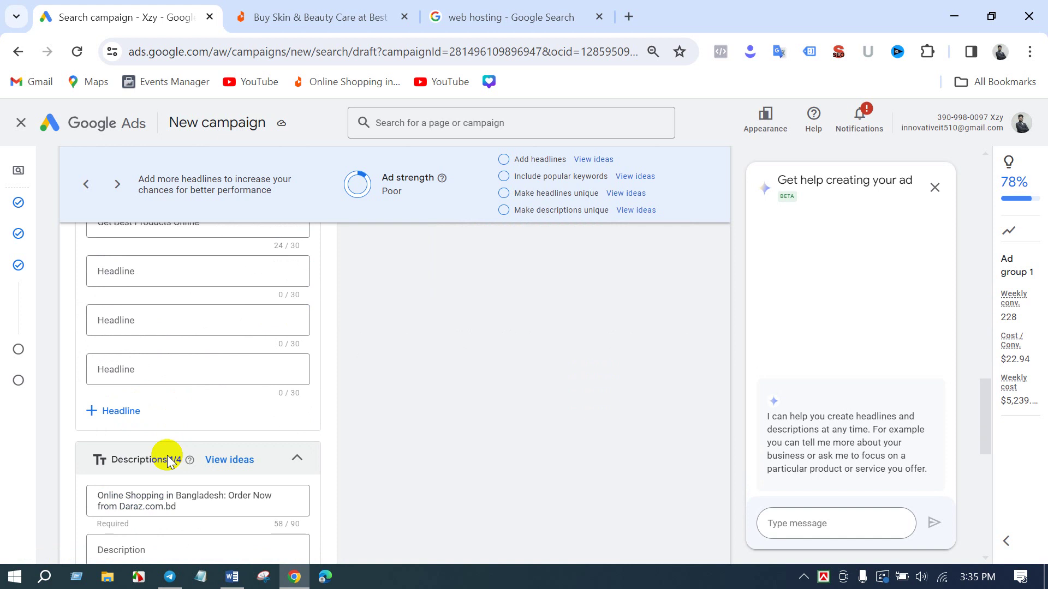
scroll(167, 461, up, 3)
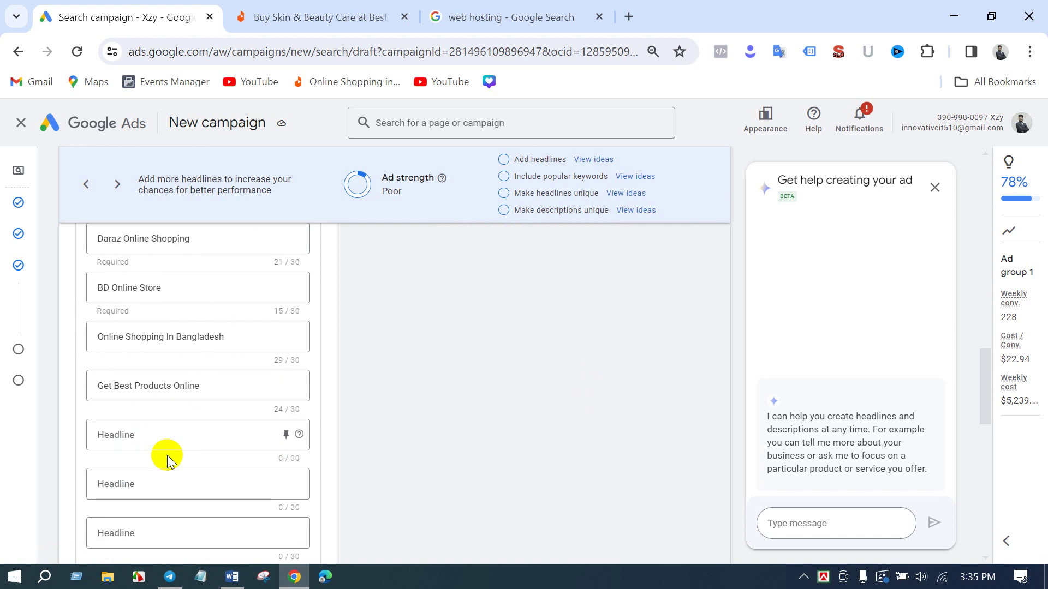
scroll(167, 458, up, 7)
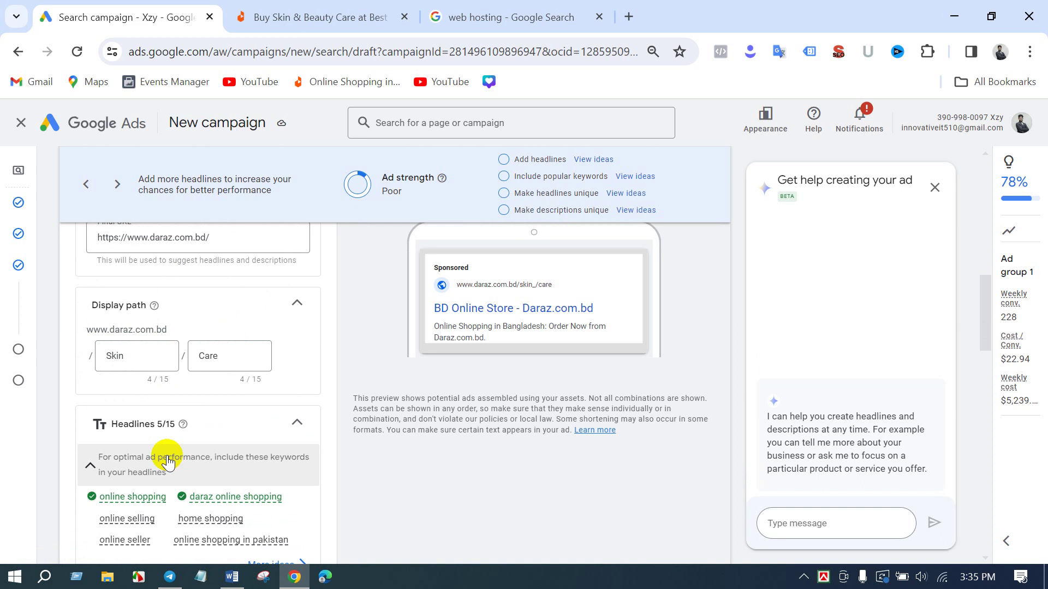
scroll(166, 461, down, 3)
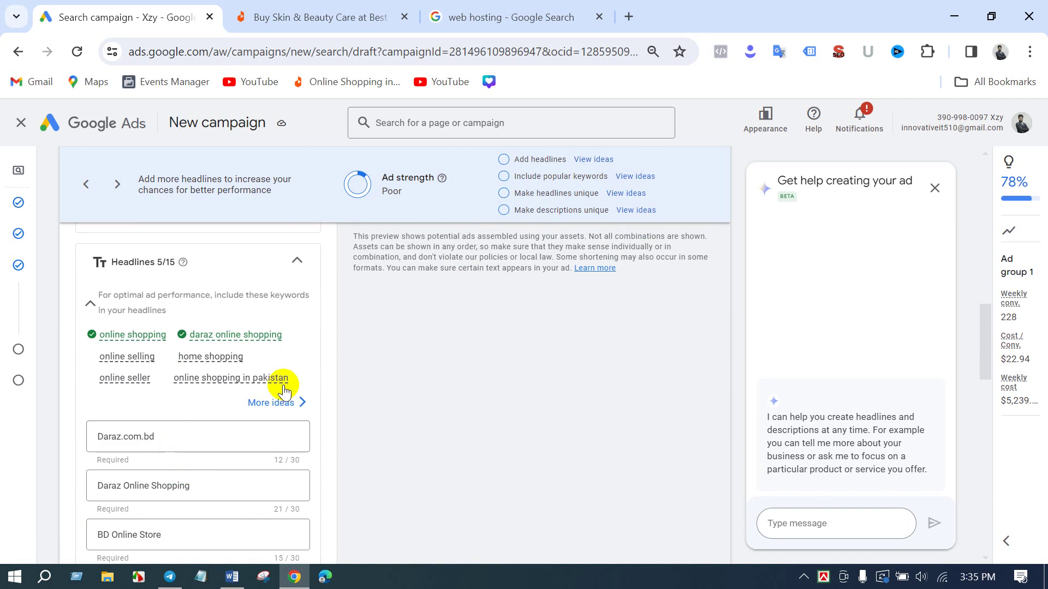
click(160, 440)
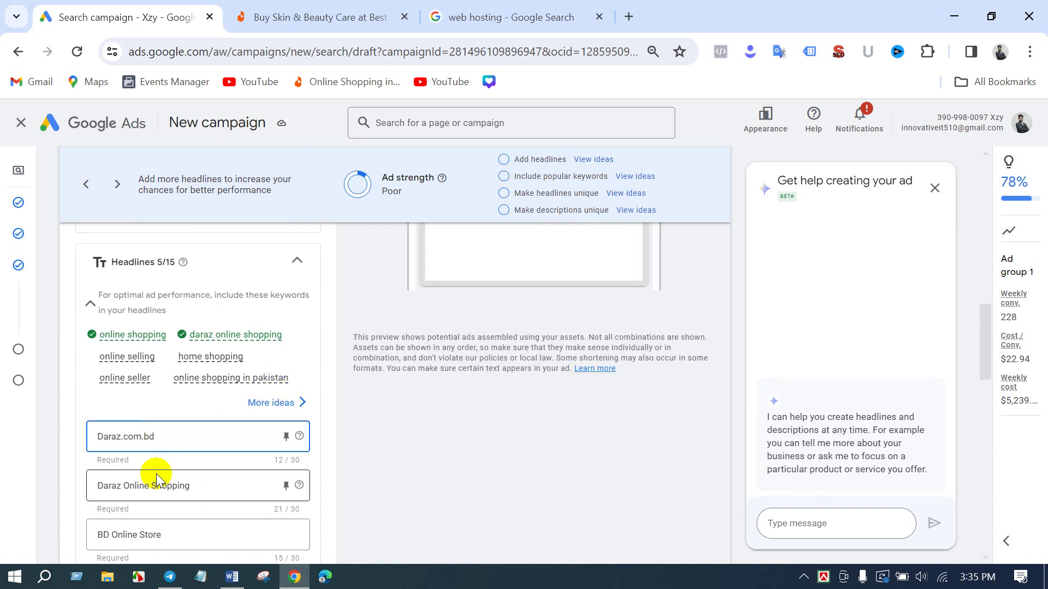
- Go back to the ad group's keyword list and highlight the keywords from online shopping through online selling
scroll(154, 476, up, 4)
scroll(157, 480, up, 1)
mouse_move(155, 468)
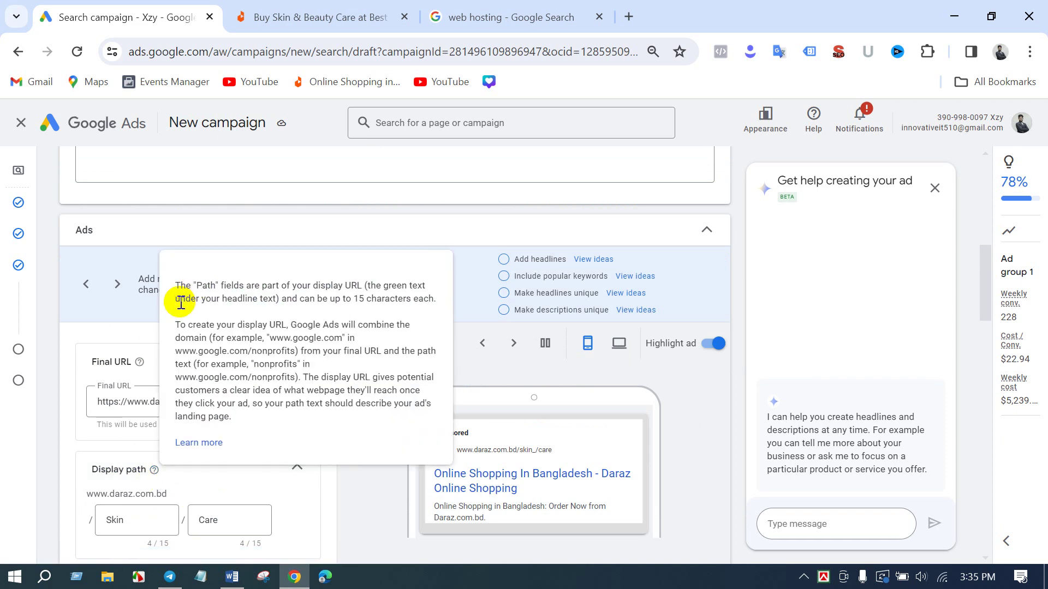
scroll(165, 220, up, 3)
click(175, 287)
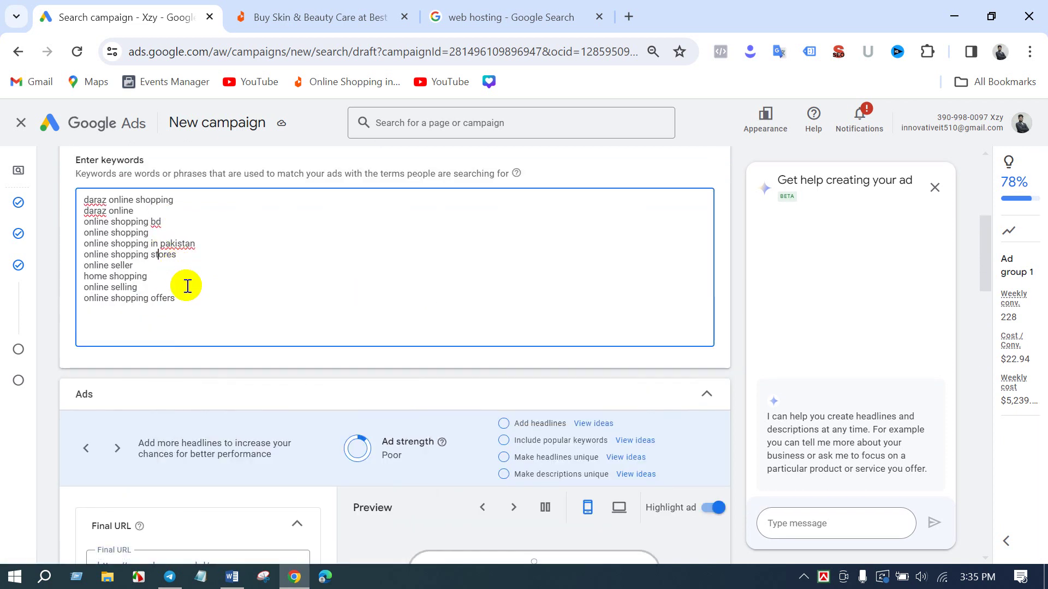
drag(172, 287, 109, 234)
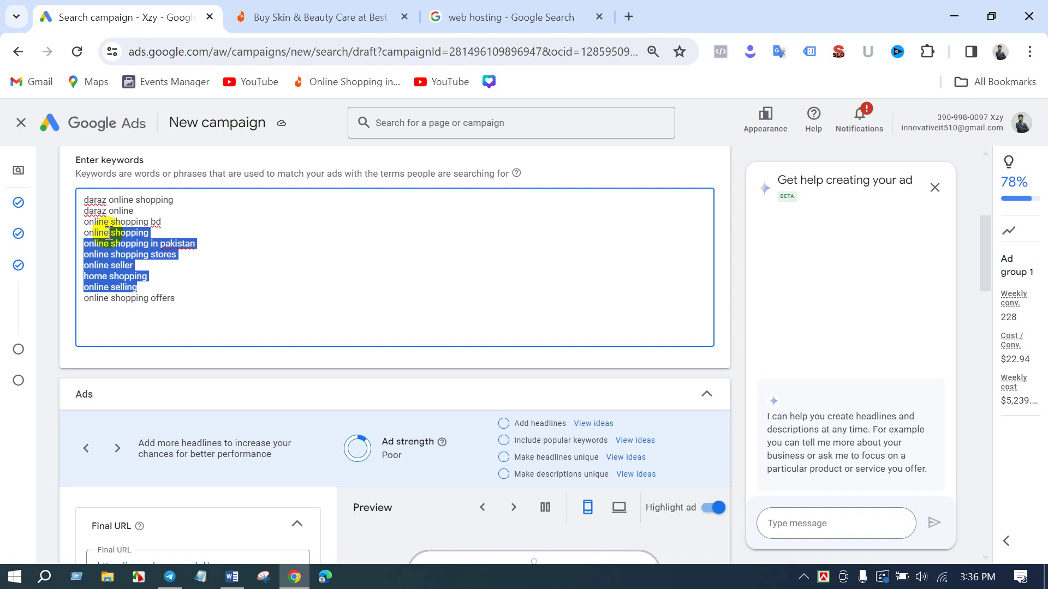
- Check how the search term web hosting is used in the headlines of the Bluehost, Hostinger and Namecheap results on Google
click(480, 12)
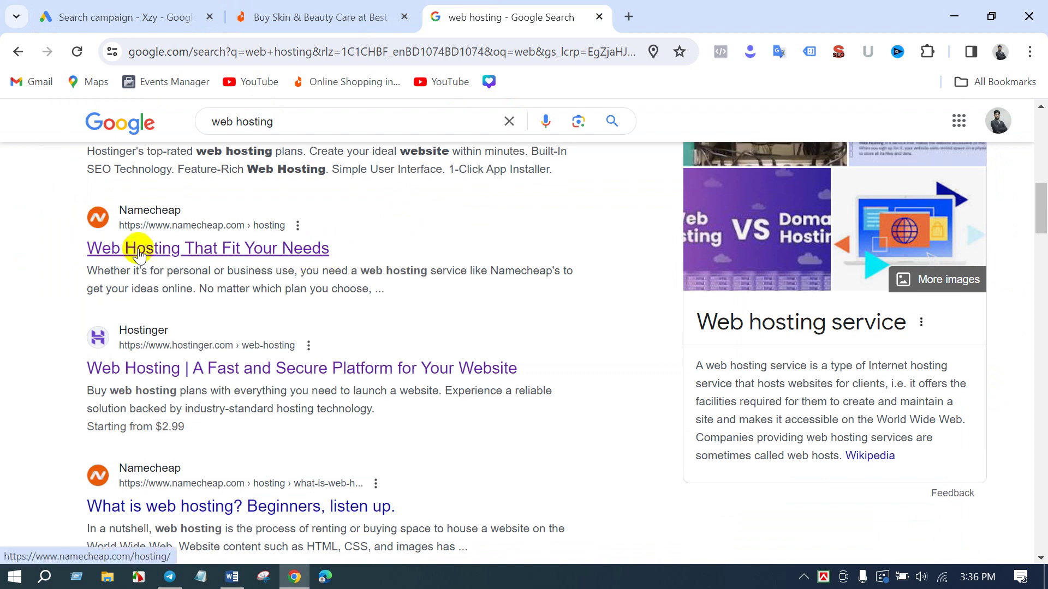
scroll(139, 254, up, 10)
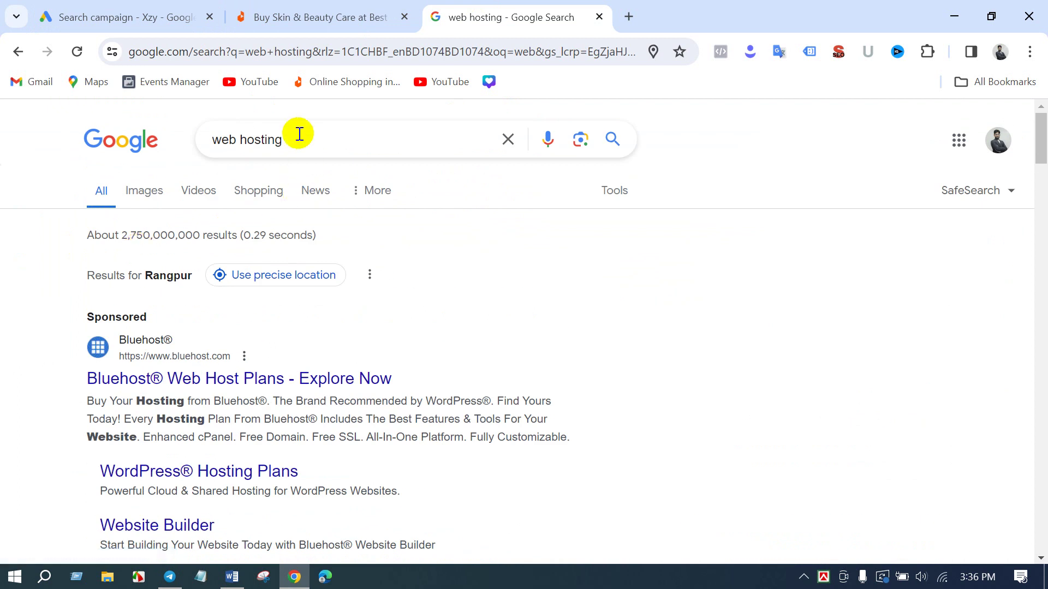
triple_click(254, 139)
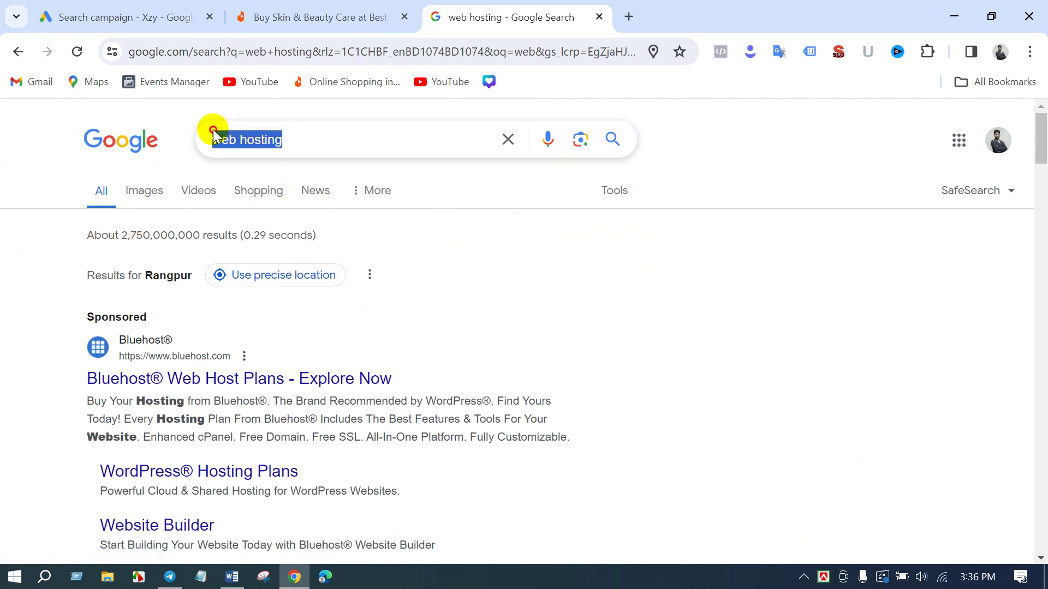
click(693, 180)
scroll(428, 318, down, 1)
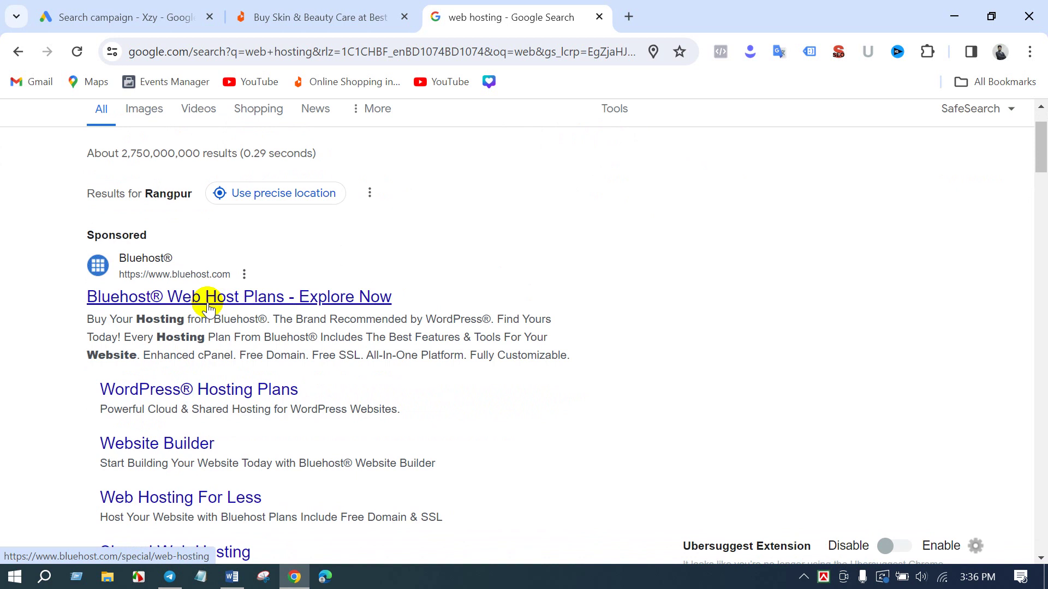
scroll(208, 308, down, 8)
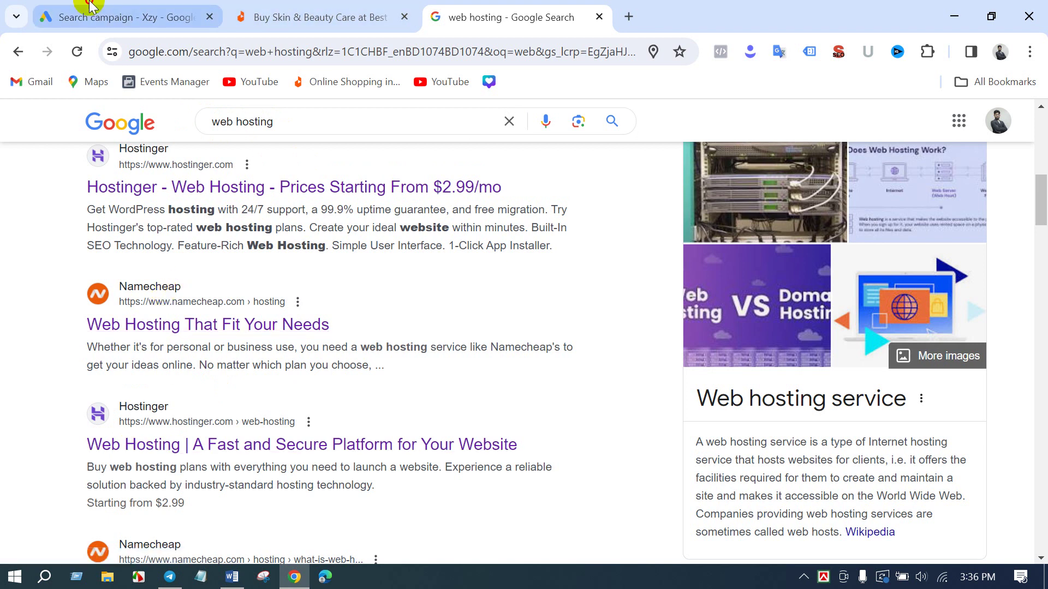
- Return to the campaign draft and review the suggested headline keywords and the ad's Descriptions section
click(145, 15)
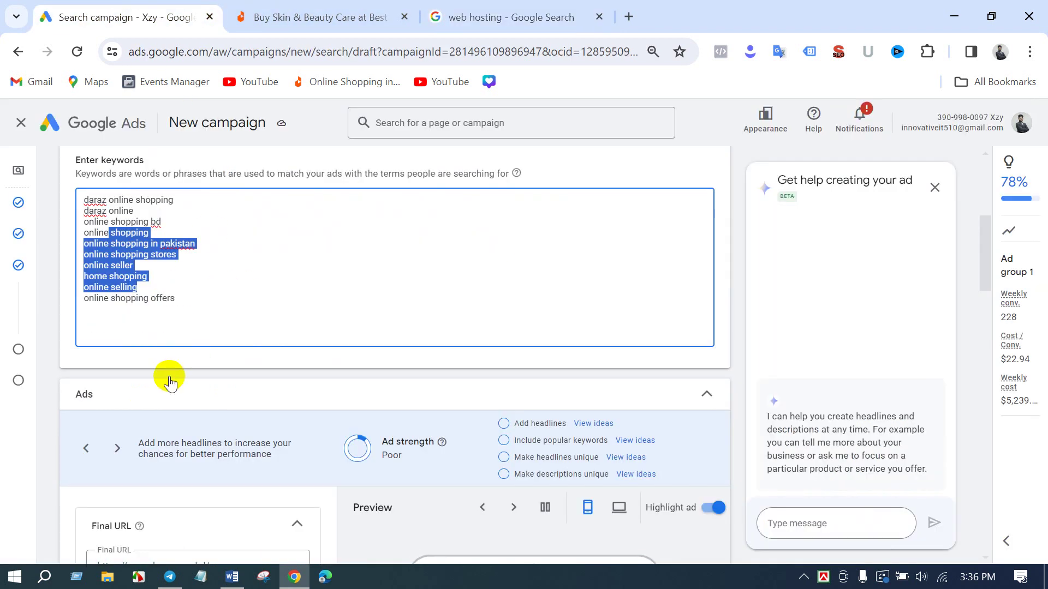
scroll(167, 382, down, 4)
scroll(158, 397, down, 4)
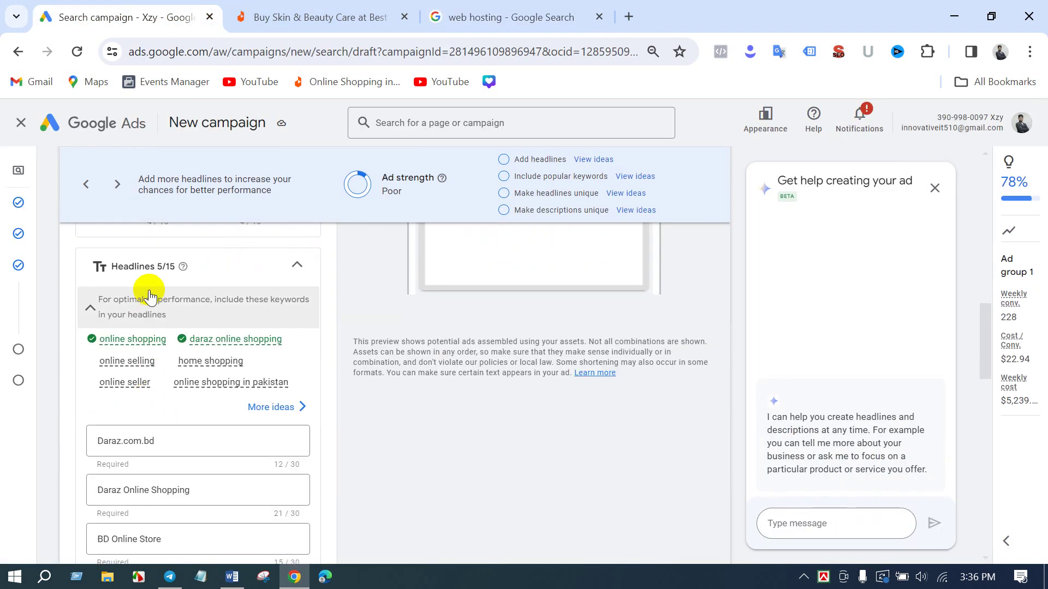
scroll(169, 283, down, 10)
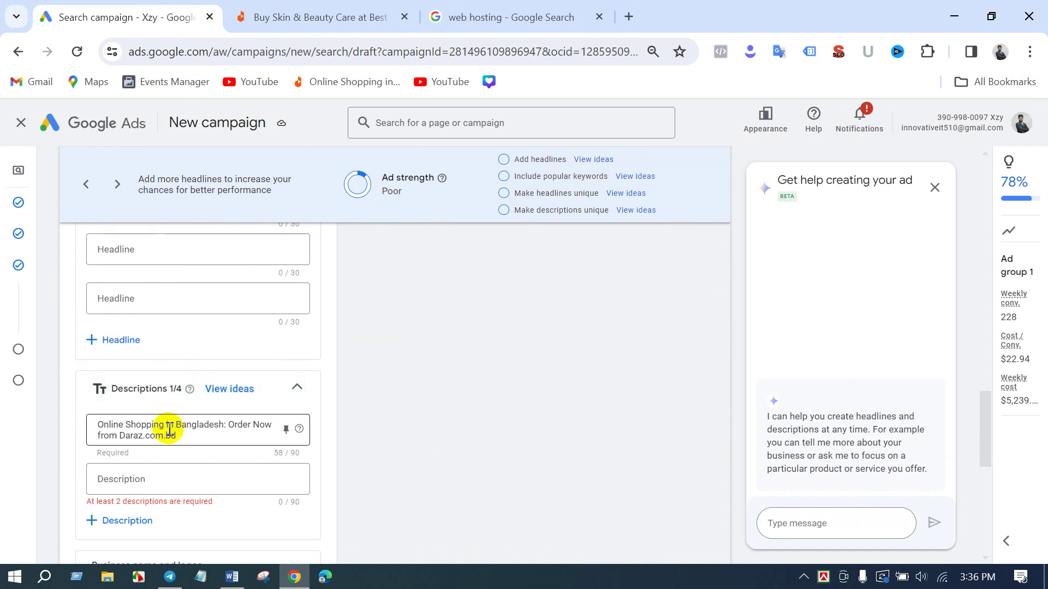
- Return to the ad's Headlines section and check the suggested keywords against the Daraz Online Shopping headline
scroll(169, 434, up, 8)
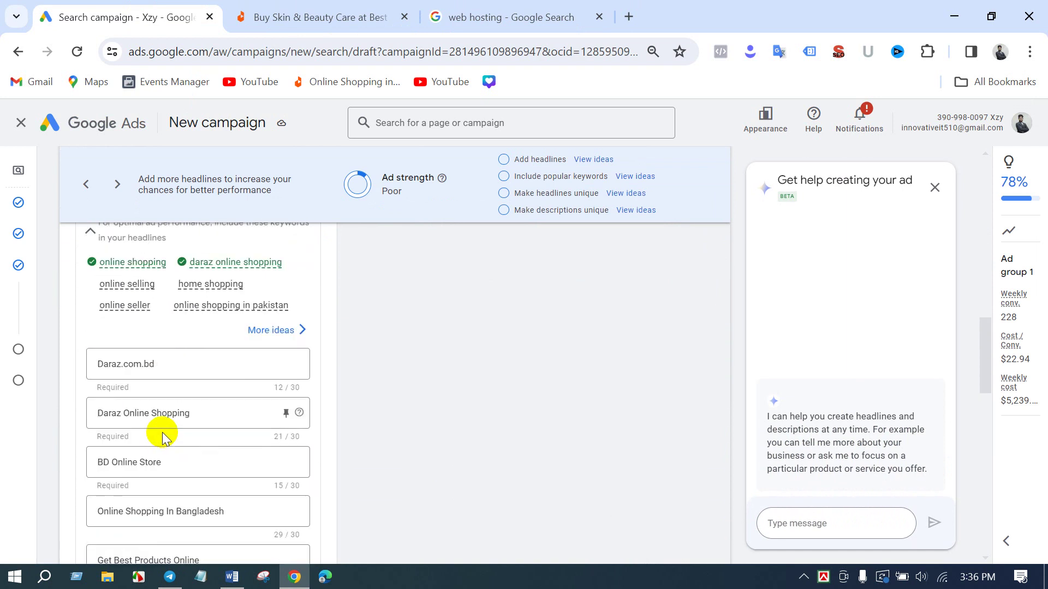
scroll(172, 387, up, 2)
mouse_move(170, 385)
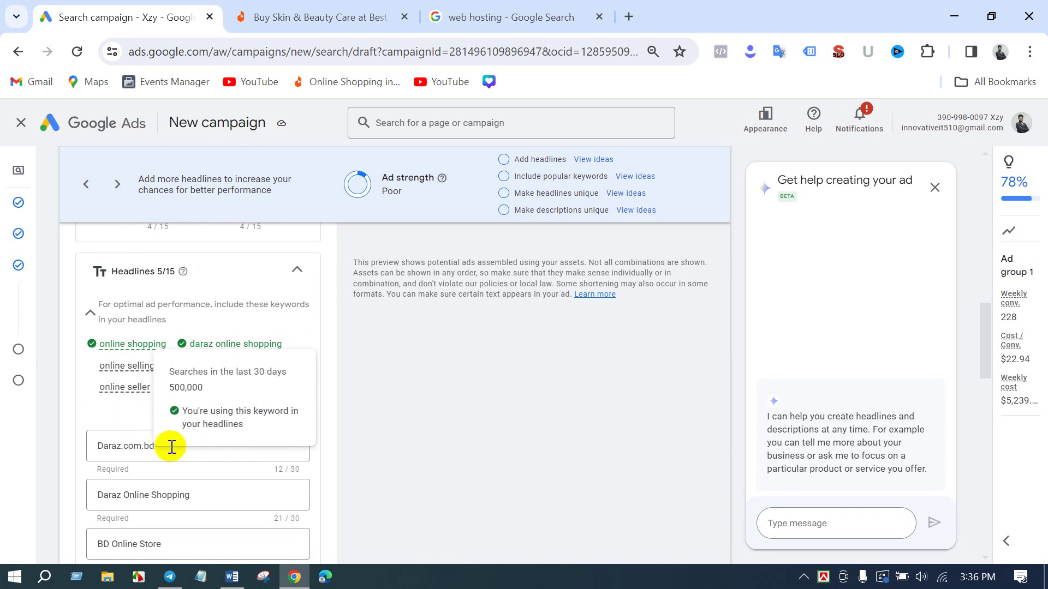
click(151, 495)
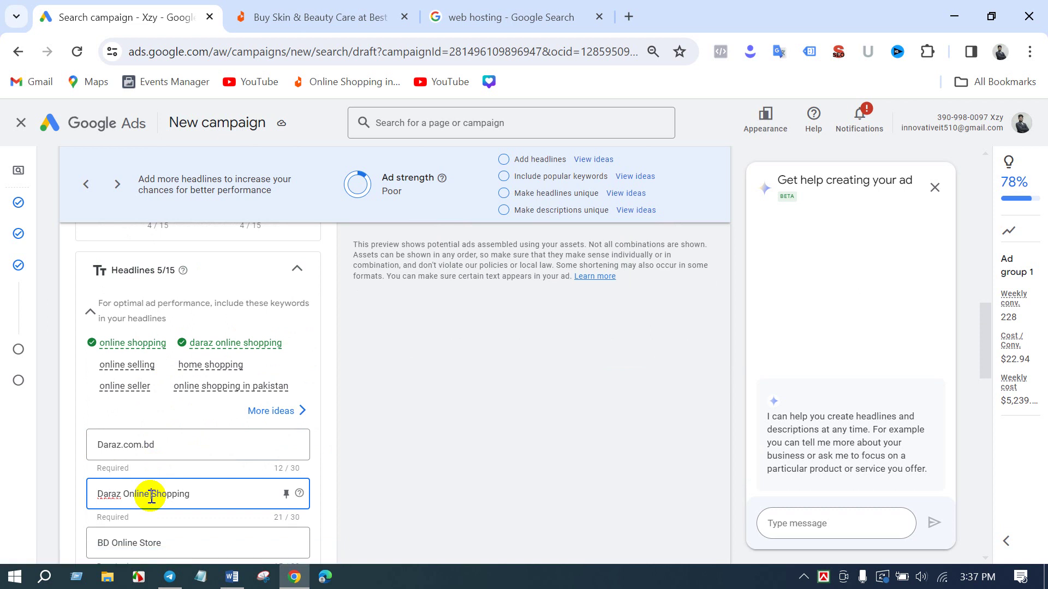
- Open Google Drive in a new browser tab and open the Untitled document from the suggested files
click(626, 15)
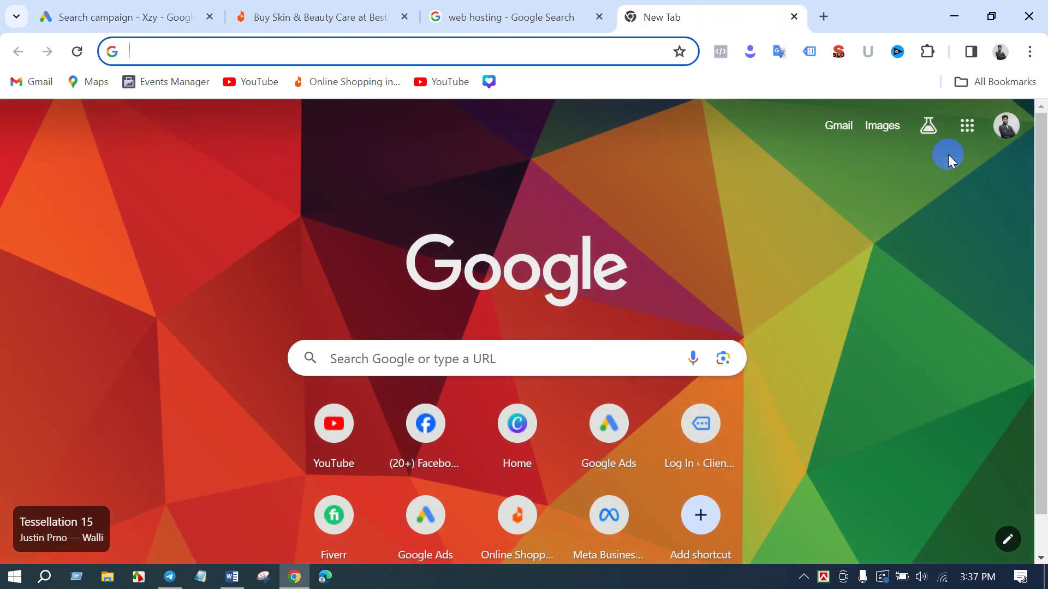
click(967, 126)
scroll(870, 289, down, 3)
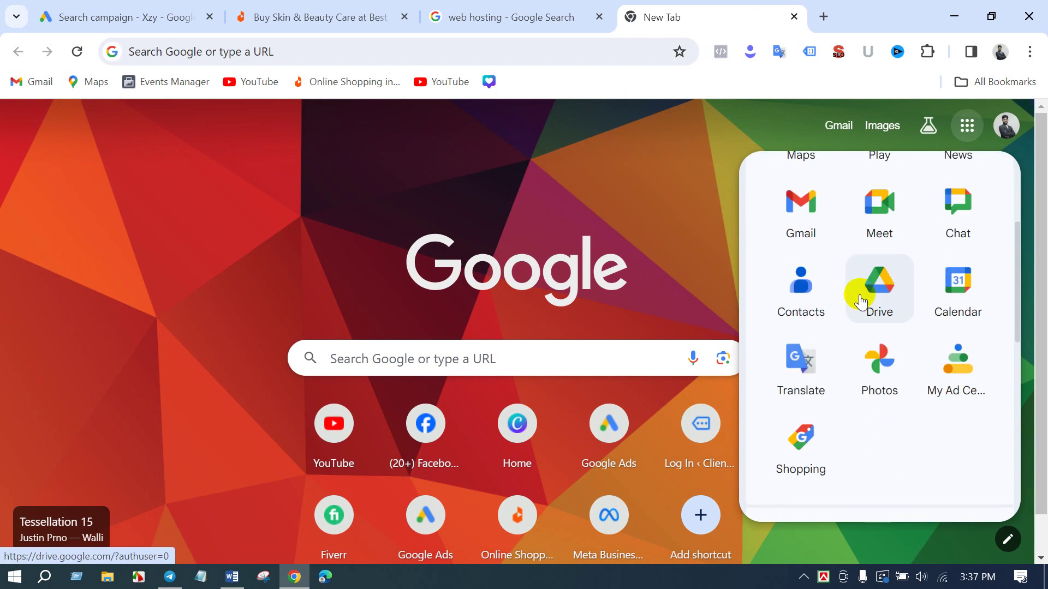
click(867, 284)
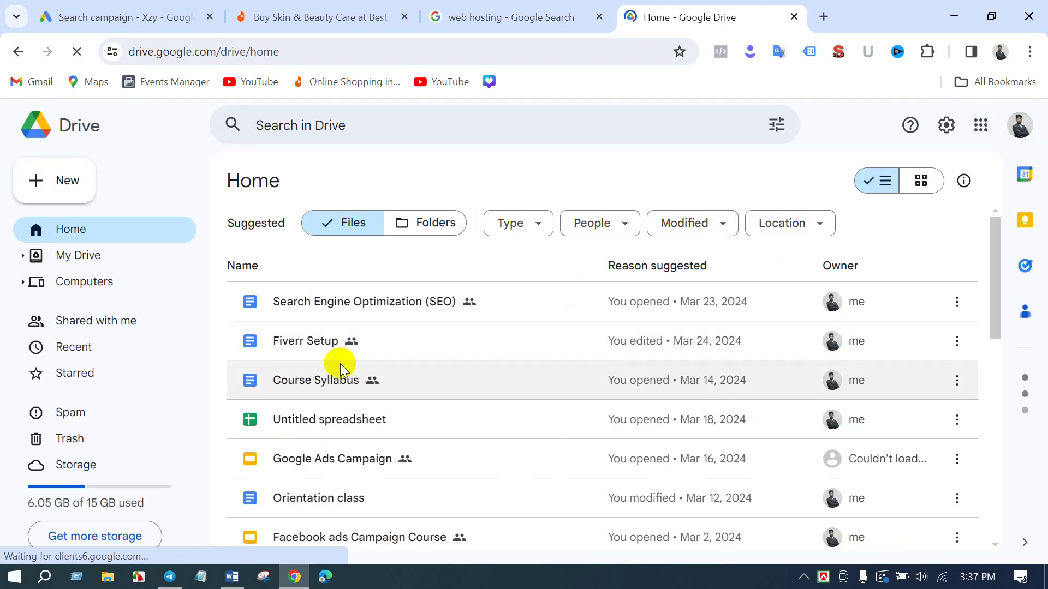
scroll(340, 428, down, 1)
scroll(339, 429, down, 5)
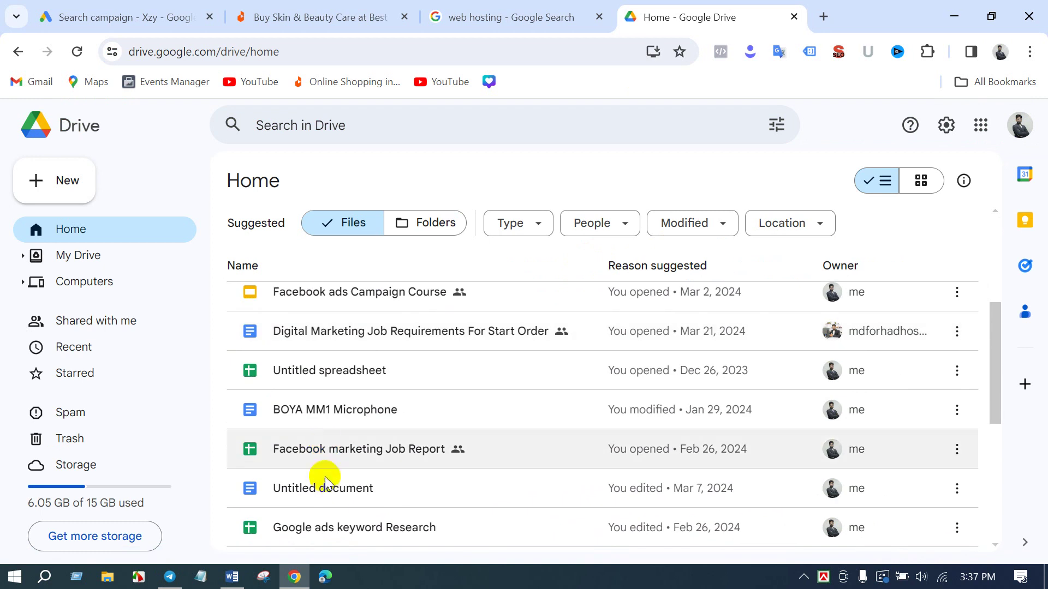
click(324, 480)
double_click(325, 480)
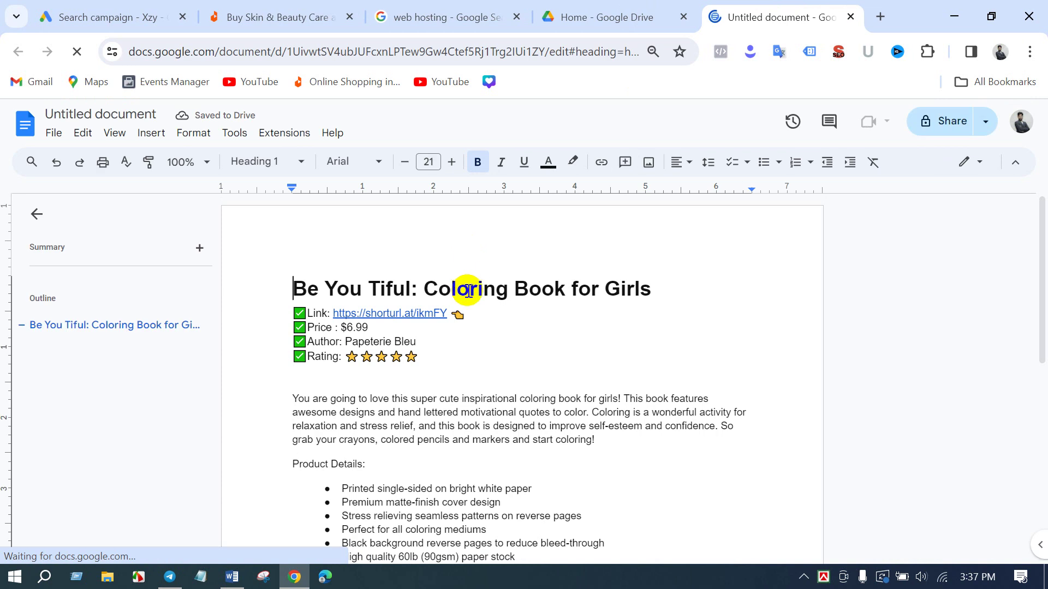
- Add several blank lines below the hashtags at the end of the coloring book document
scroll(461, 296, down, 6)
scroll(370, 309, up, 5)
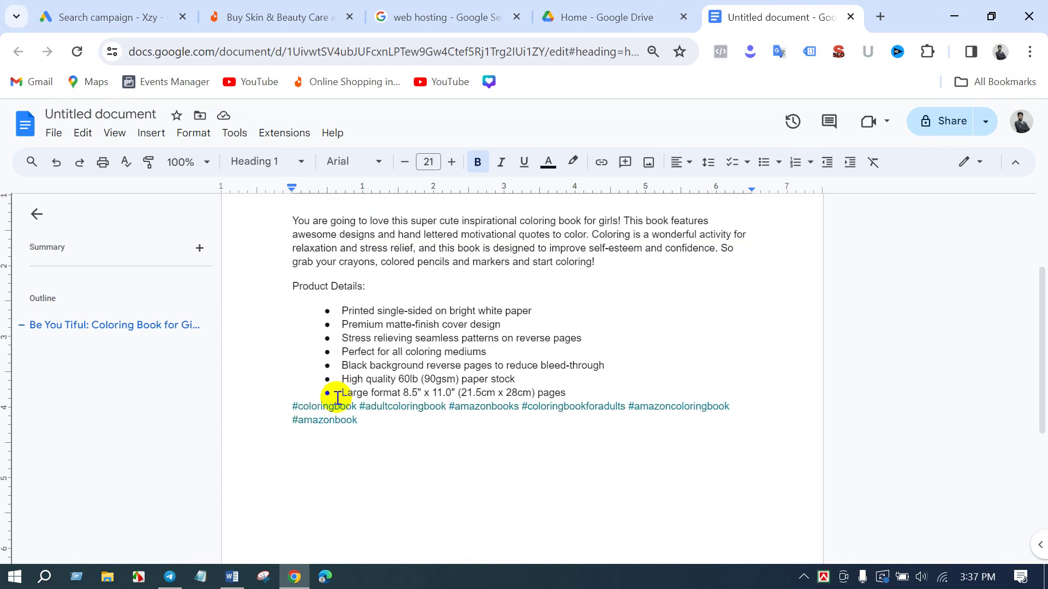
scroll(332, 388, down, 3)
double_click(311, 350)
click(304, 343)
key(Return)
key(Return)
key(Return)
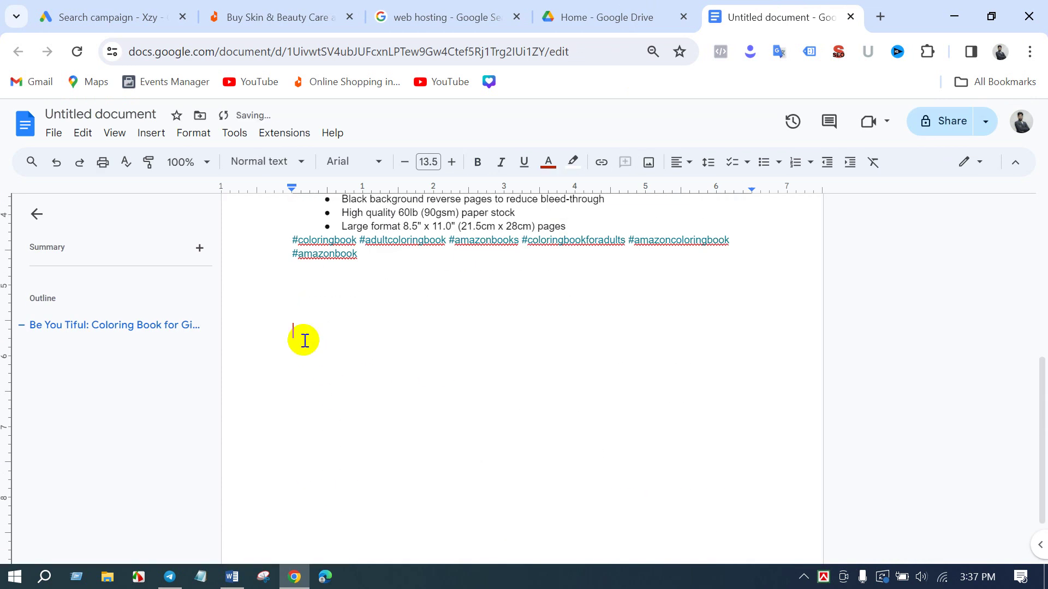
- Search Google for isearchfrom in a new browser tab and open the I Search From website
click(880, 16)
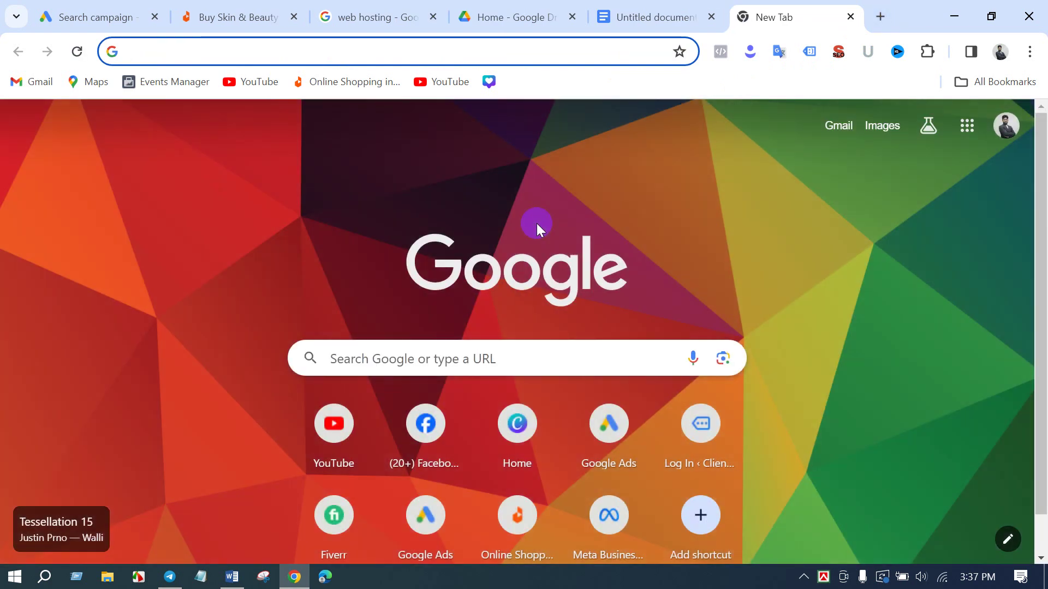
text(i)
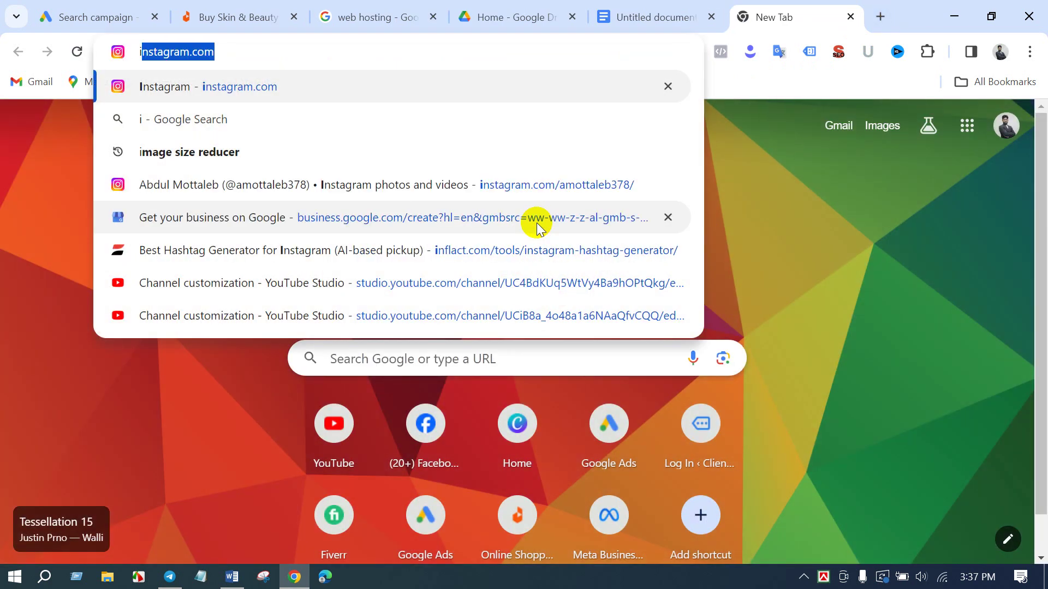
text(search)
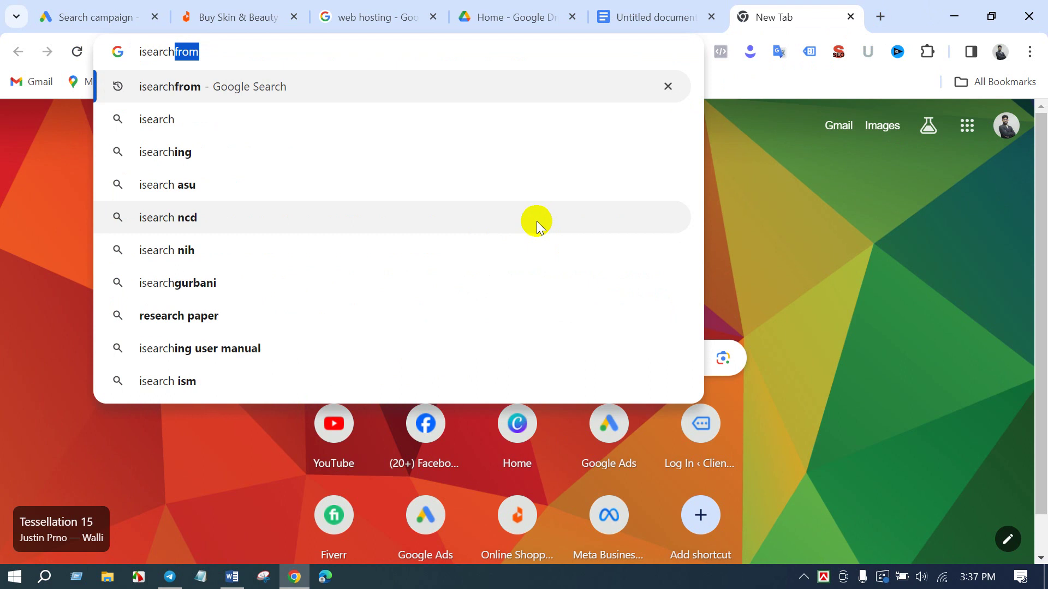
key(Return)
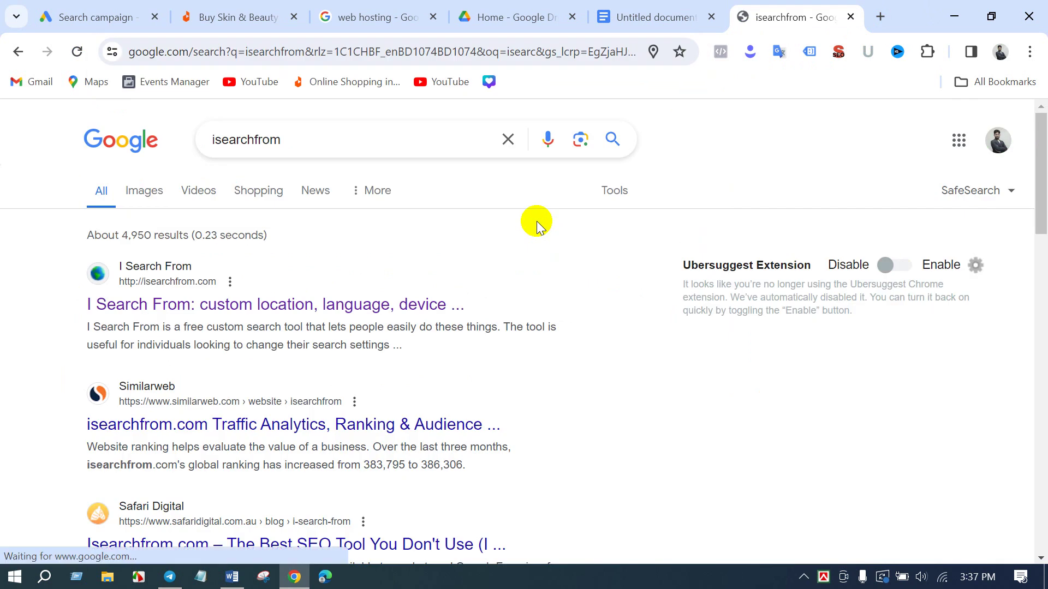
click(206, 314)
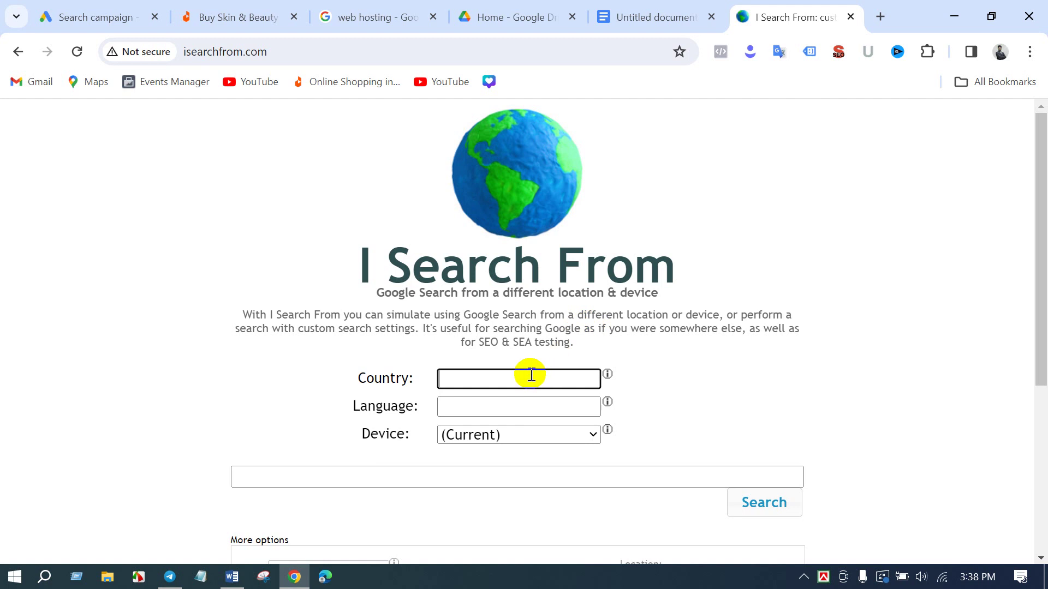
- Set the search country to United States and run a simulated Google search for web hosting
text(united)
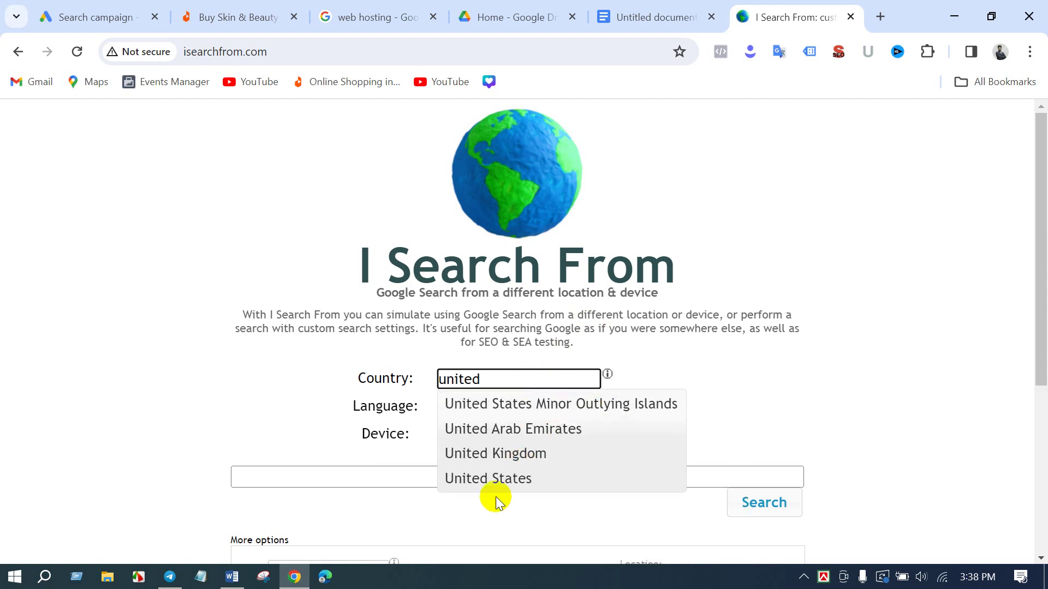
click(493, 480)
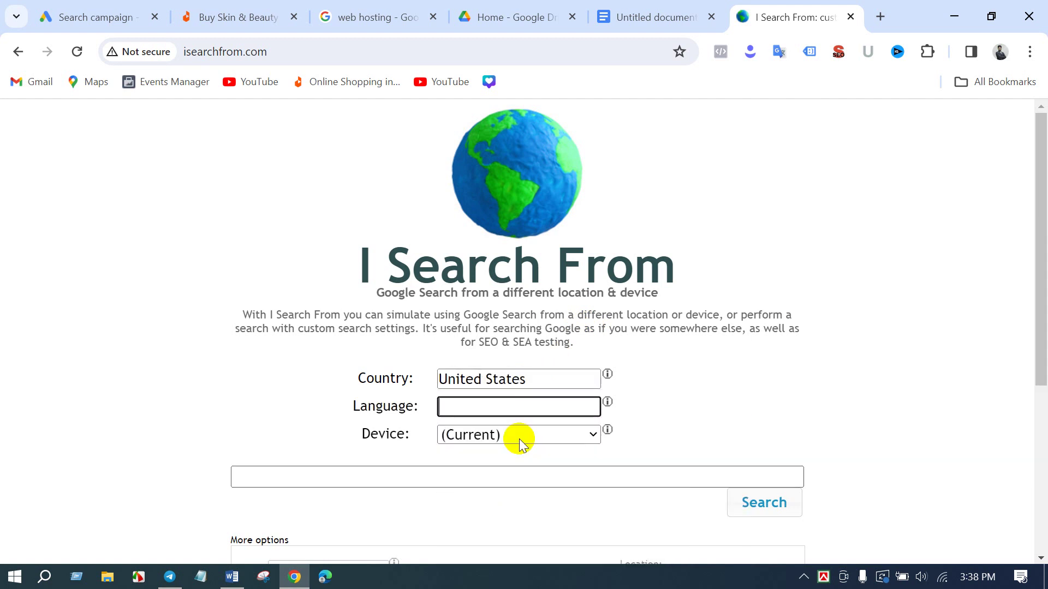
click(257, 482)
text(web)
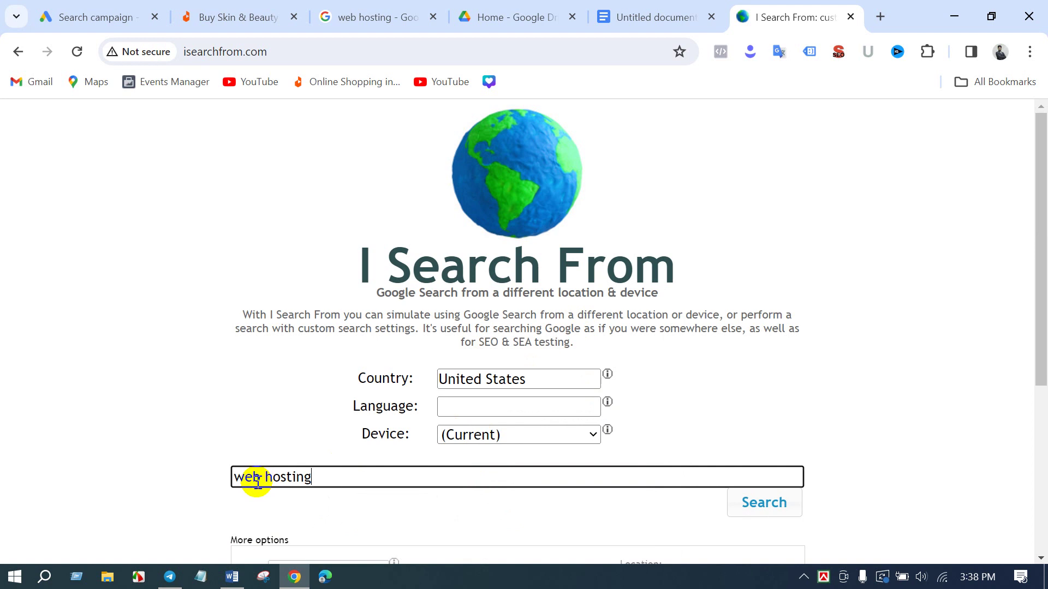
text( hosting)
key(Return)
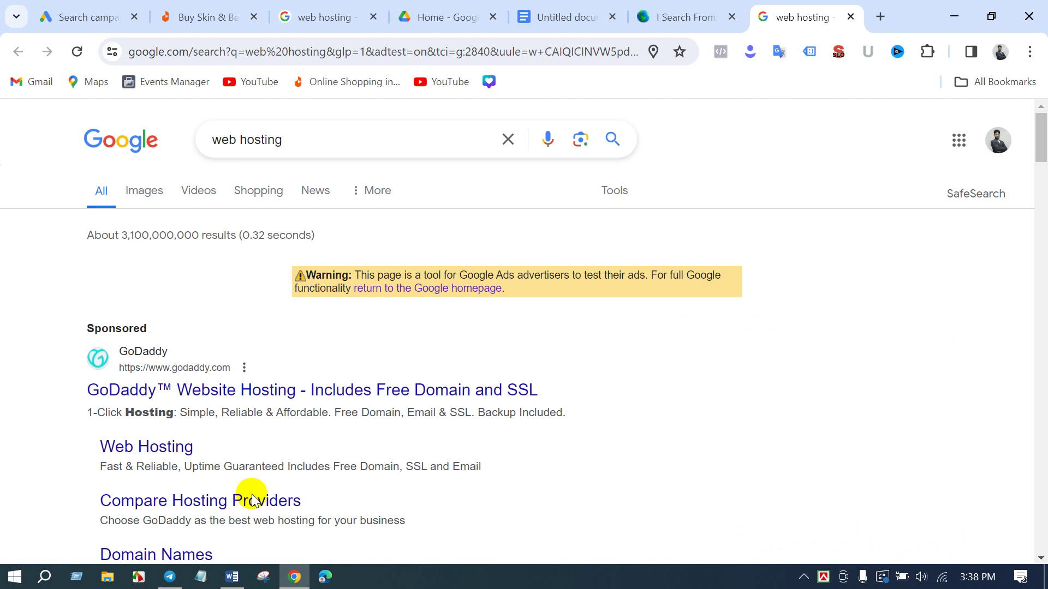
- Examine how web hosting appears in the headlines of the sponsored and organic results, down to the related searches
scroll(326, 367, down, 6)
scroll(326, 367, down, 20)
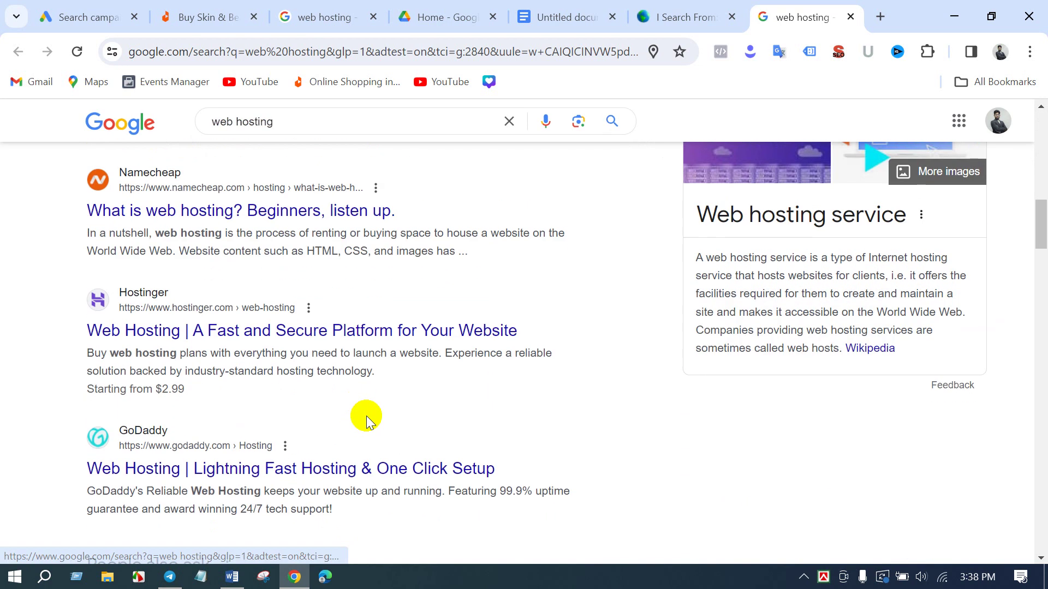
scroll(394, 445, down, 5)
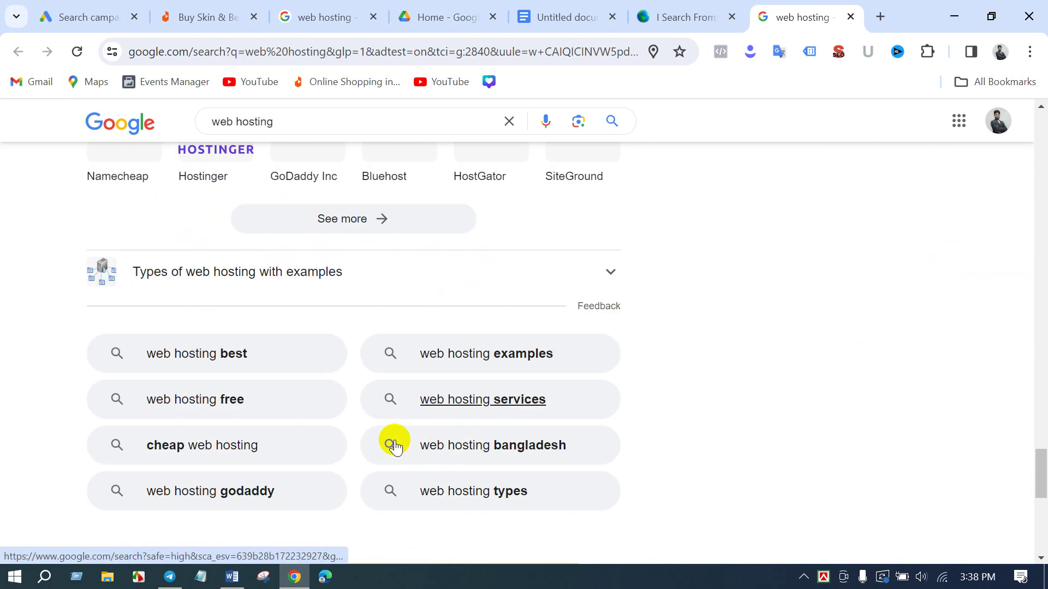
click(395, 443)
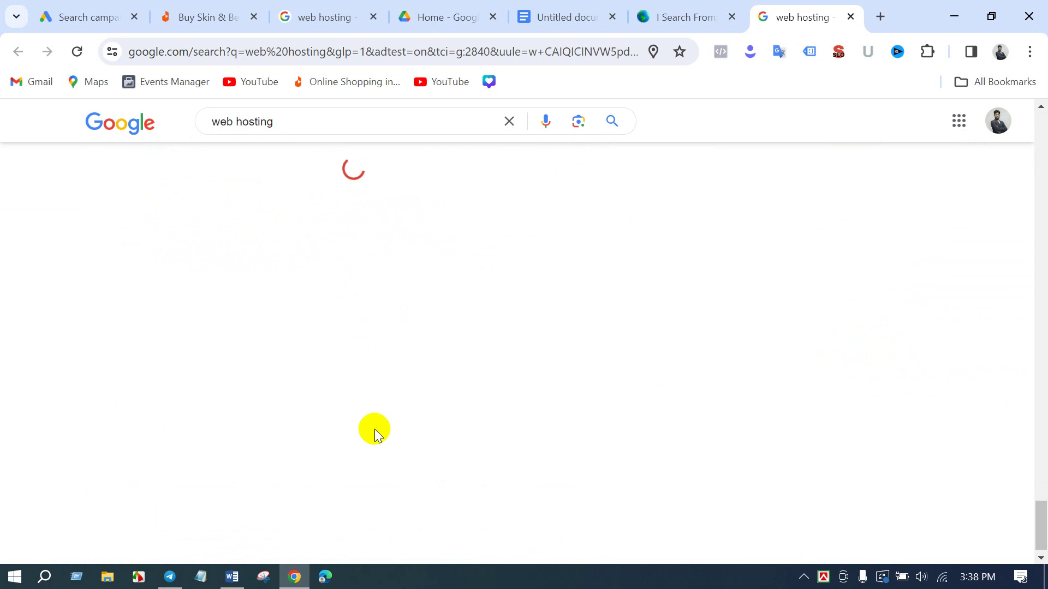
scroll(394, 446, down, 10)
scroll(394, 450, down, 3)
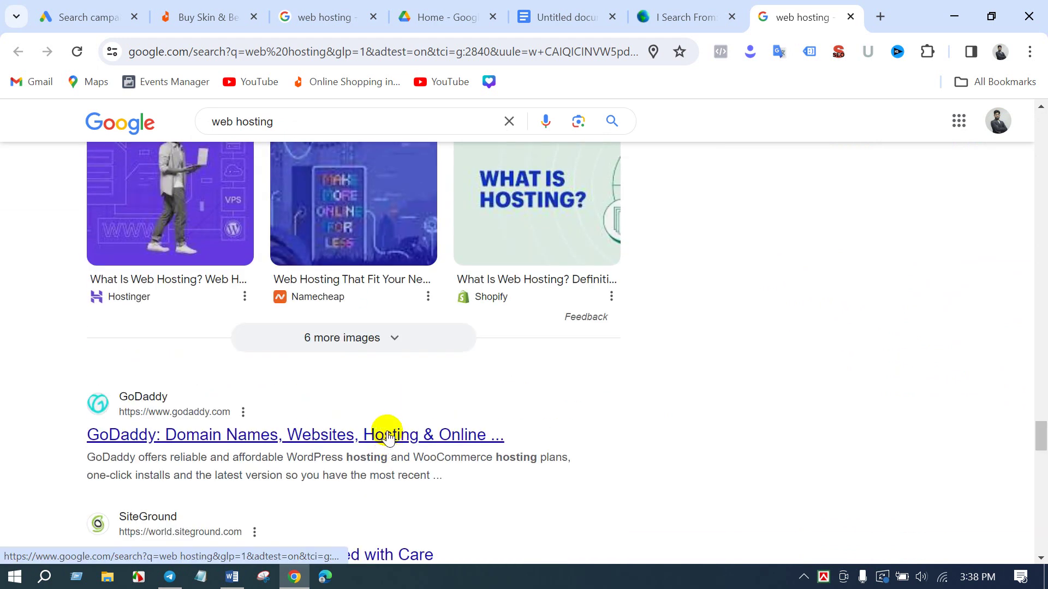
scroll(394, 405, up, 5)
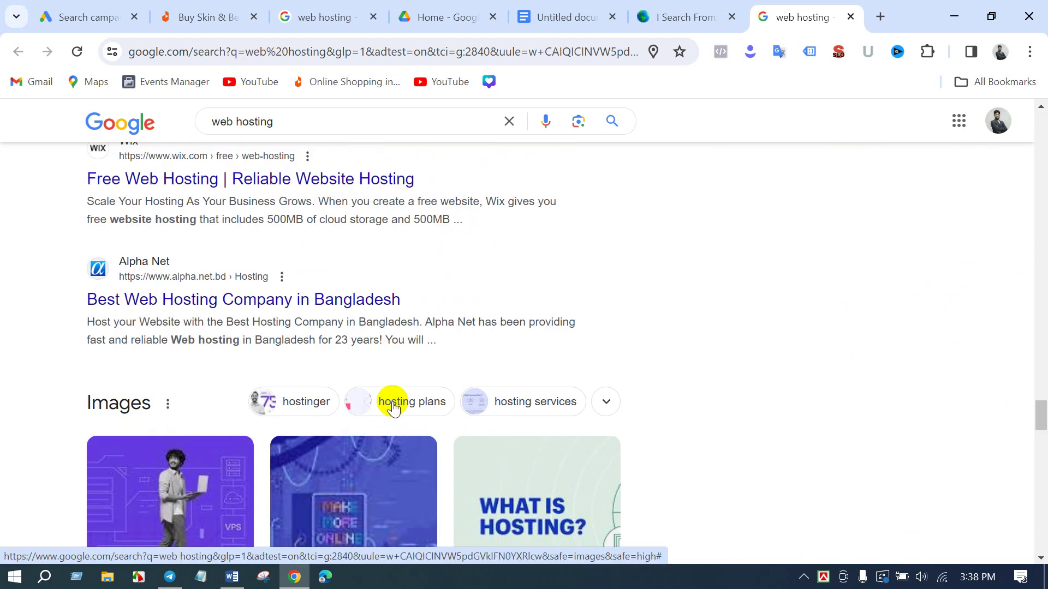
scroll(392, 404, up, 5)
scroll(389, 407, down, 10)
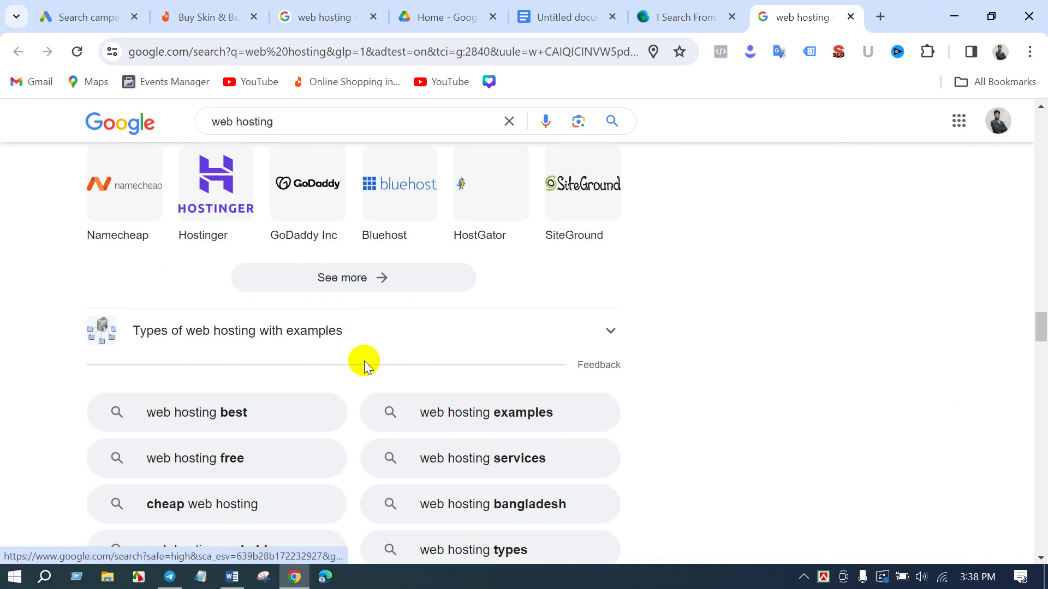
scroll(365, 363, up, 10)
scroll(368, 369, up, 4)
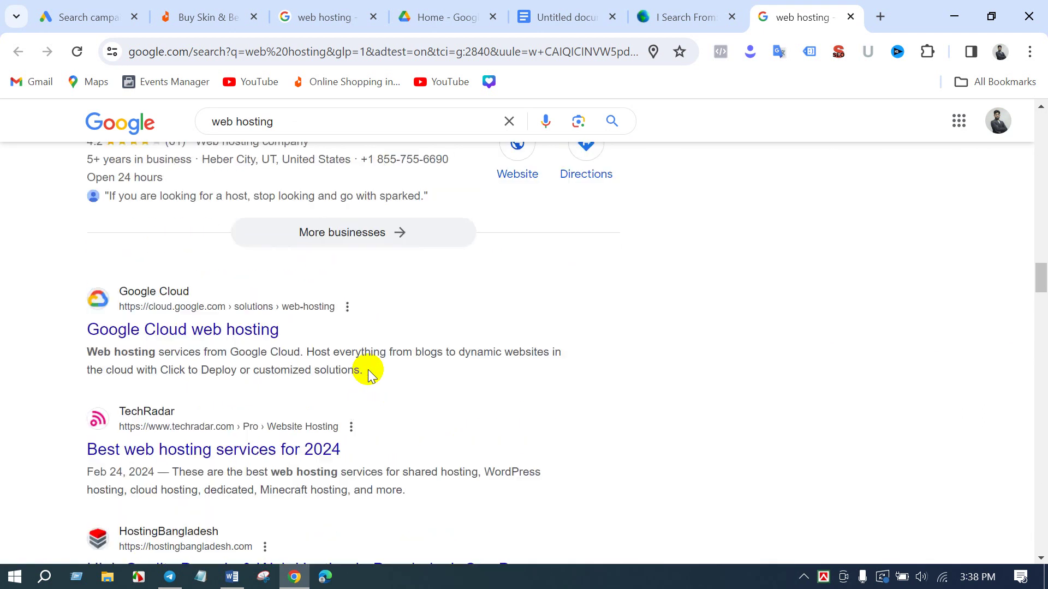
scroll(349, 453, down, 14)
scroll(349, 453, down, 5)
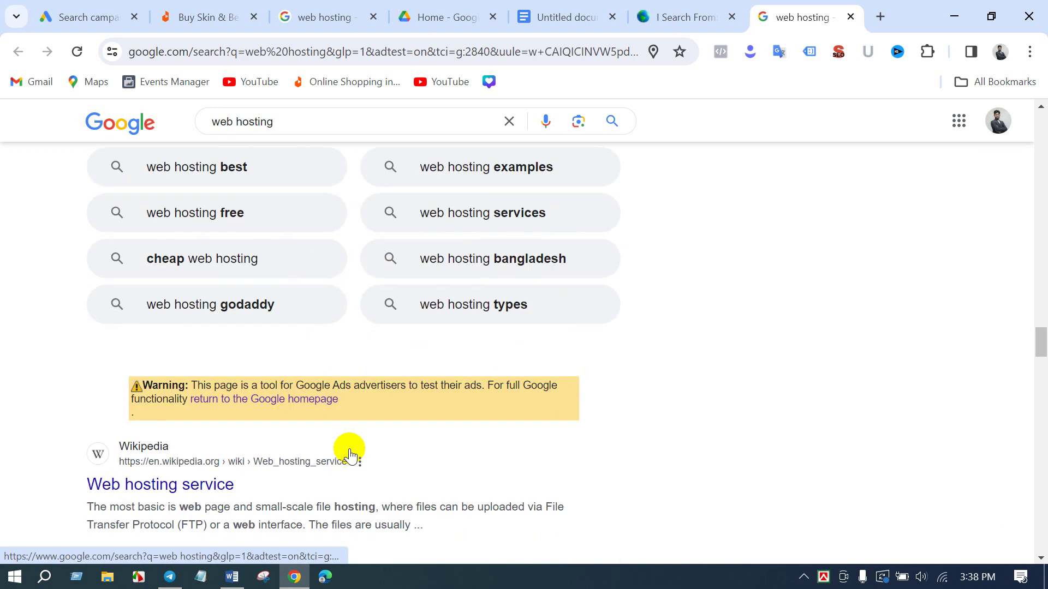
scroll(346, 449, up, 5)
scroll(355, 361, down, 15)
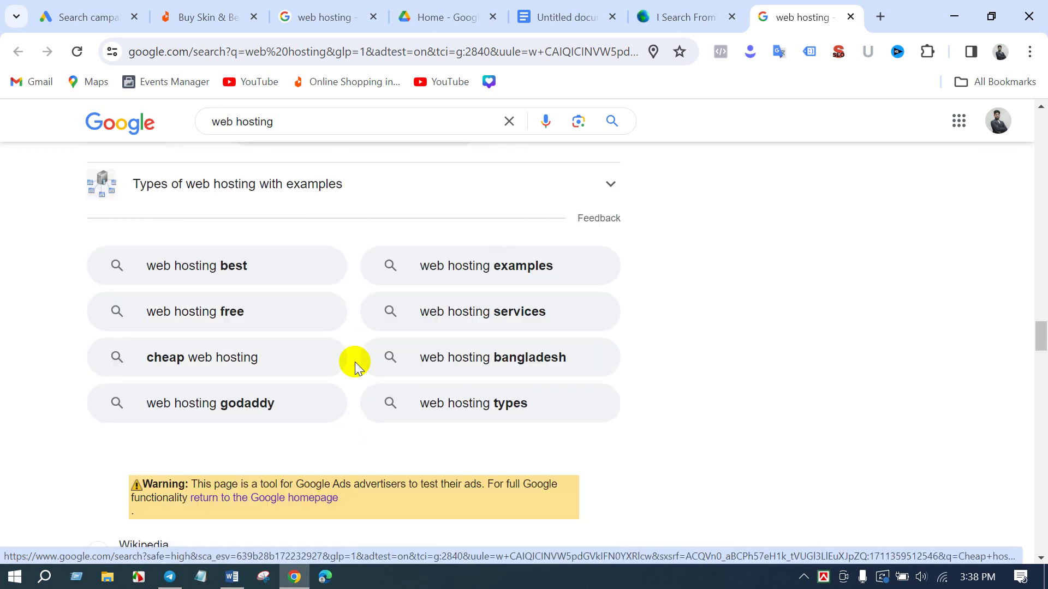
- Read through the remaining web hosting results and the sponsored GoDaddy ads to the end of the loaded list
scroll(355, 361, down, 7)
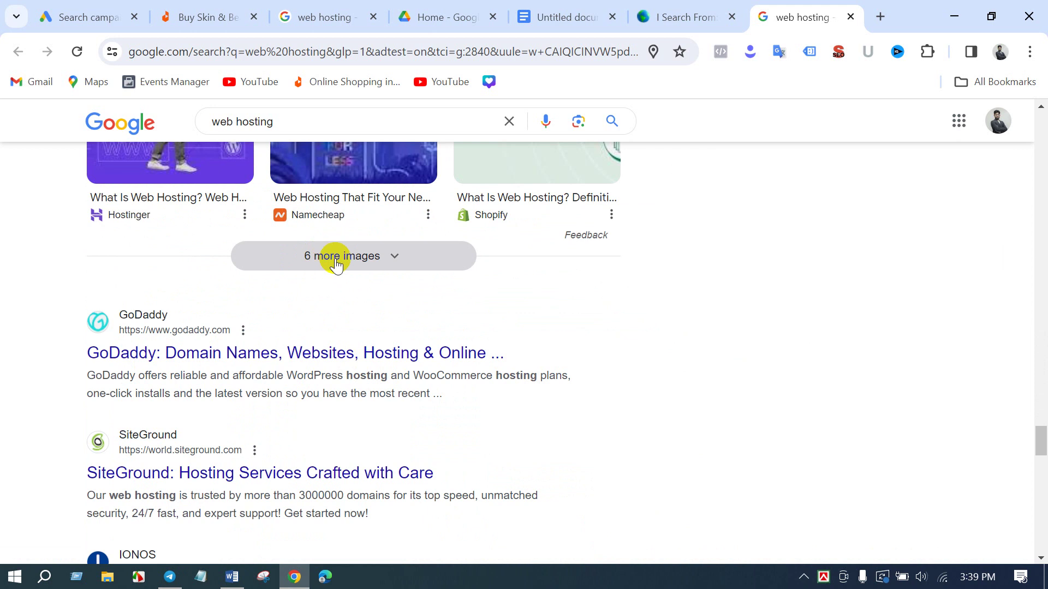
scroll(335, 262, down, 20)
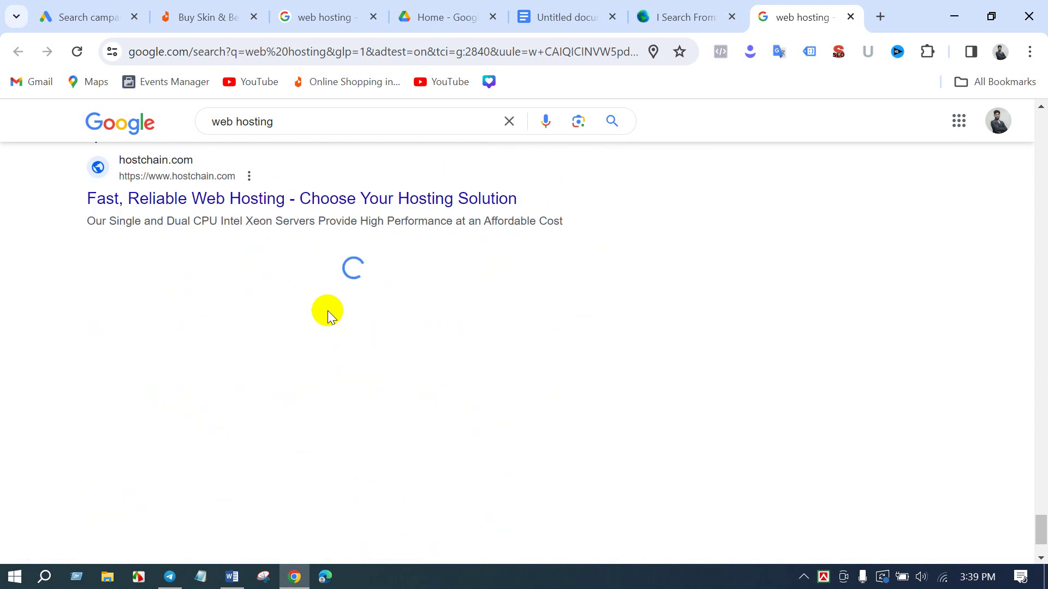
scroll(328, 322, down, 20)
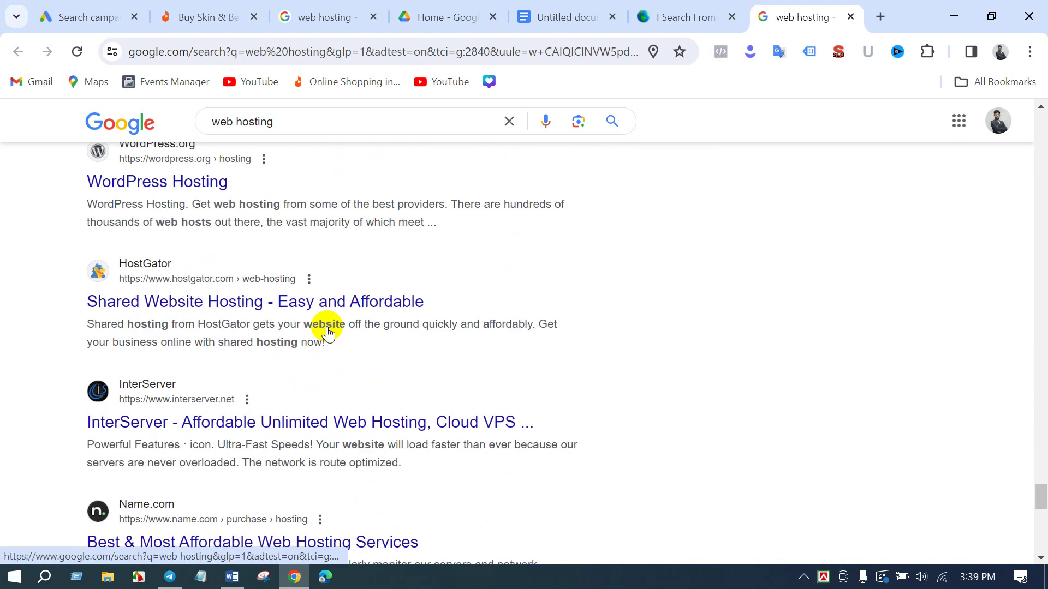
scroll(324, 331, down, 8)
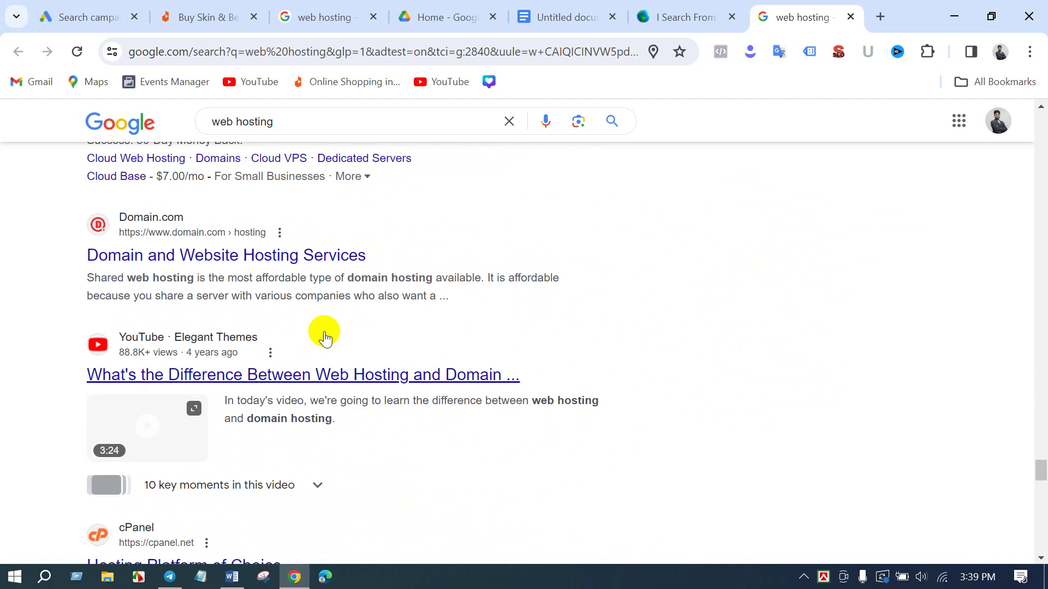
scroll(325, 334, down, 15)
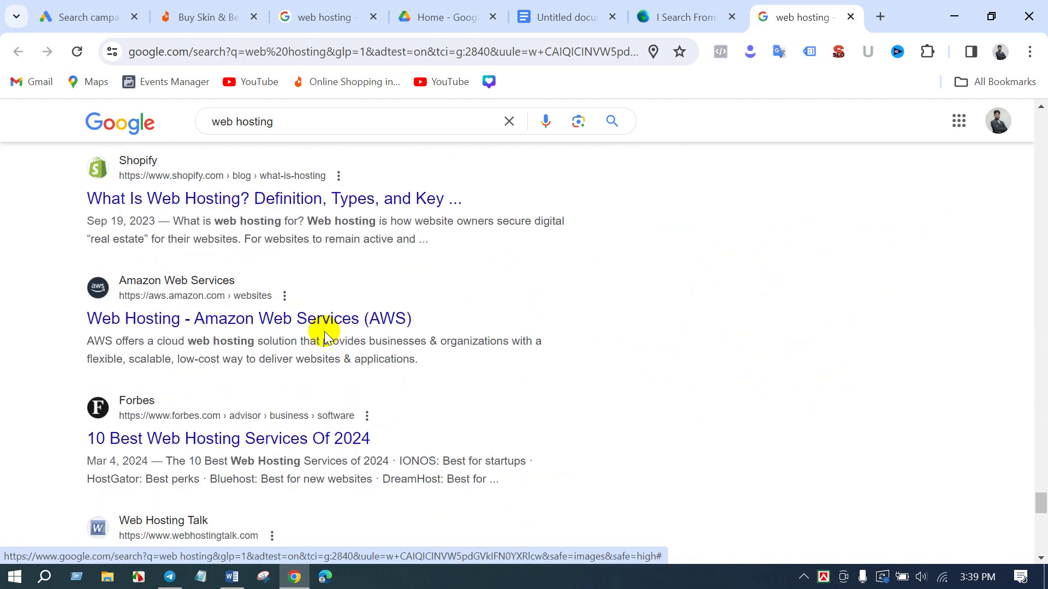
scroll(325, 333, up, 4)
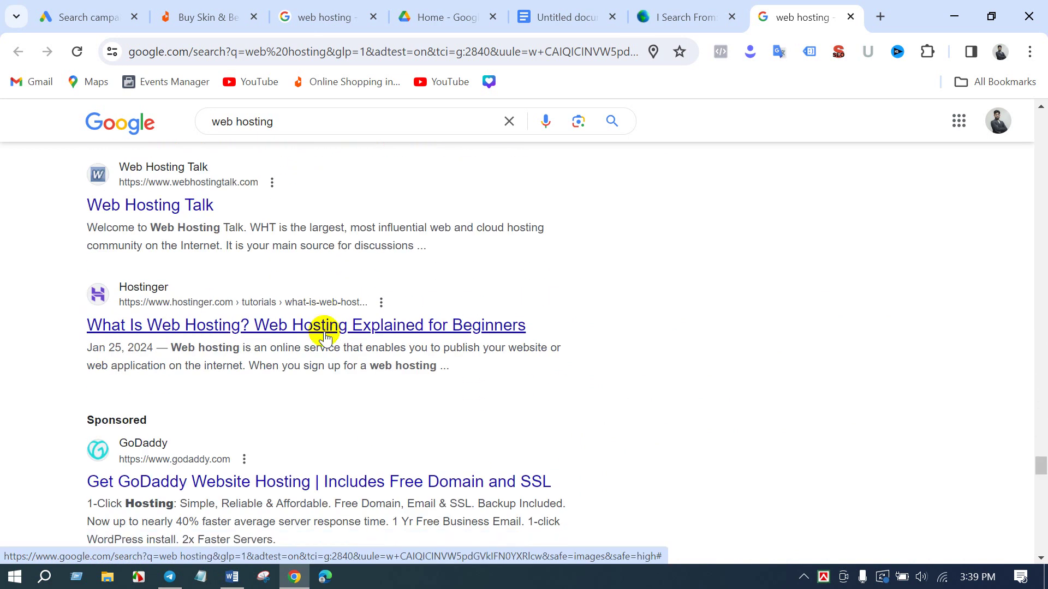
scroll(325, 334, down, 15)
scroll(324, 334, down, 15)
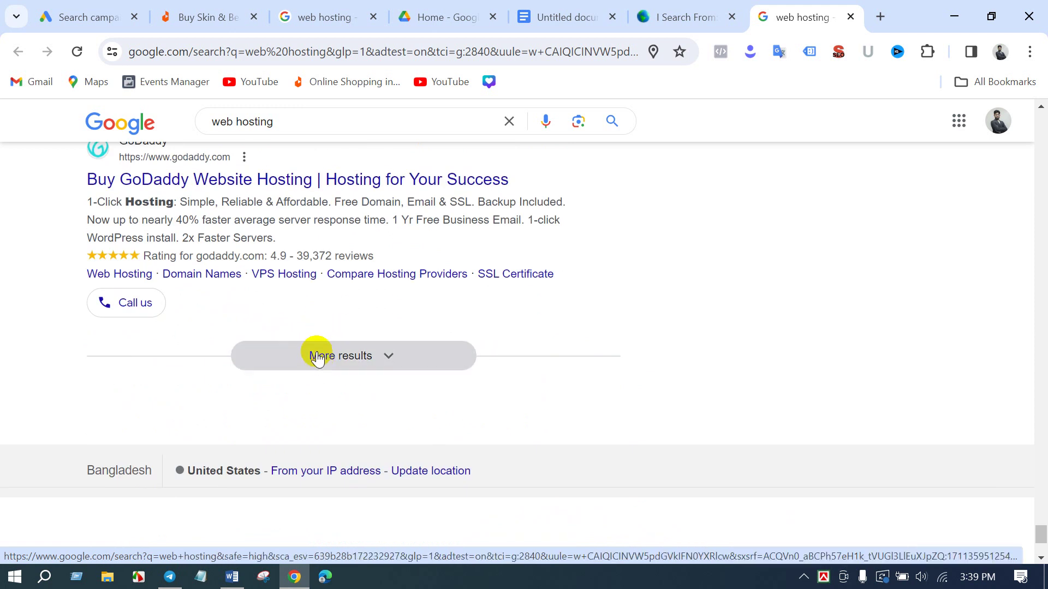
- Load more web hosting results and copy the sponsored ad headline "Buy GoDaddy Website Hosting | Hosting for Your Success"
click(319, 356)
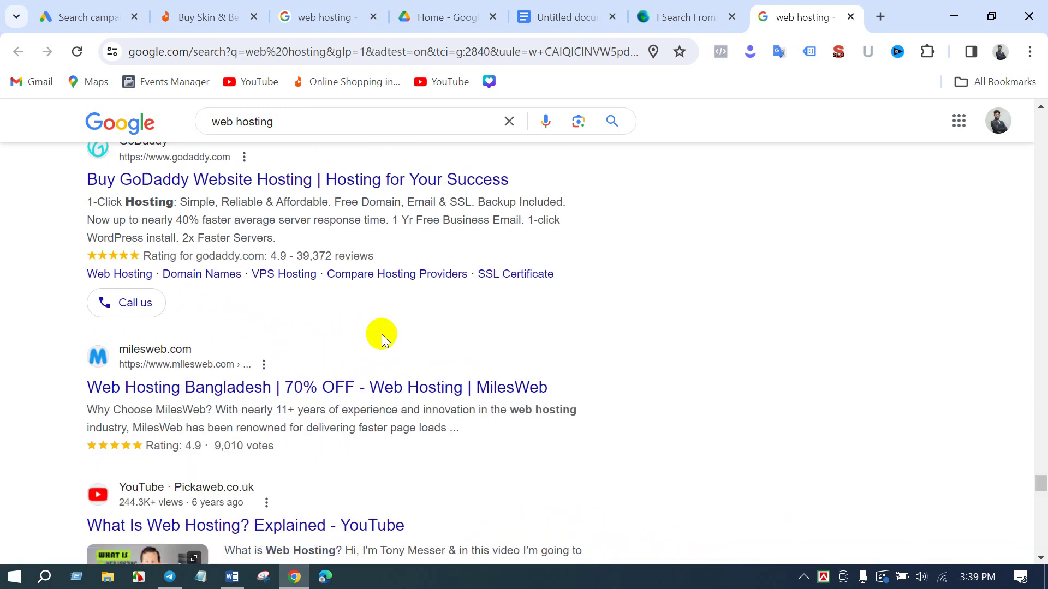
scroll(390, 337, down, 15)
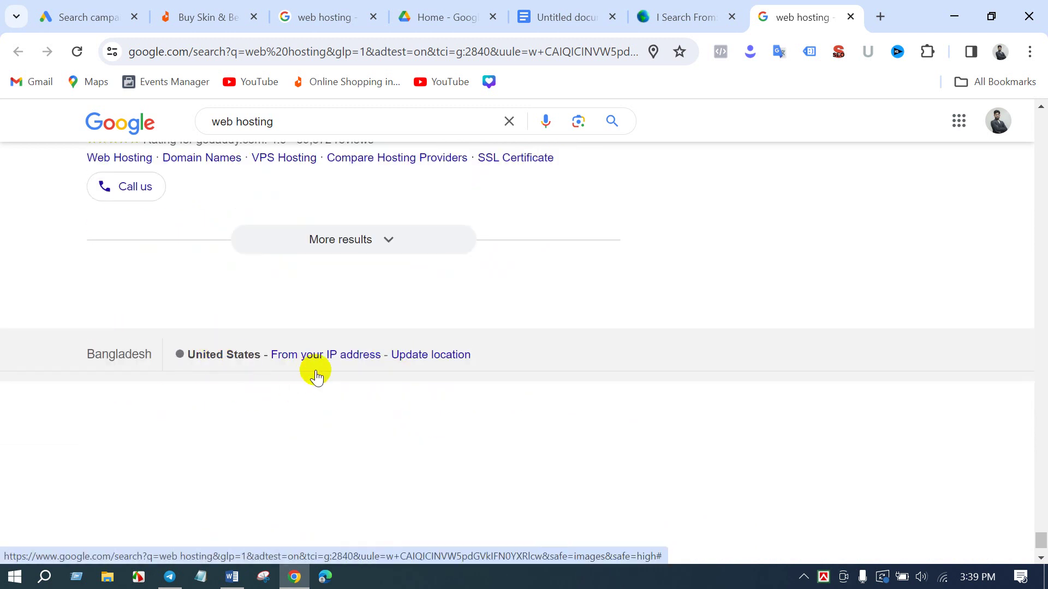
scroll(235, 360, up, 3)
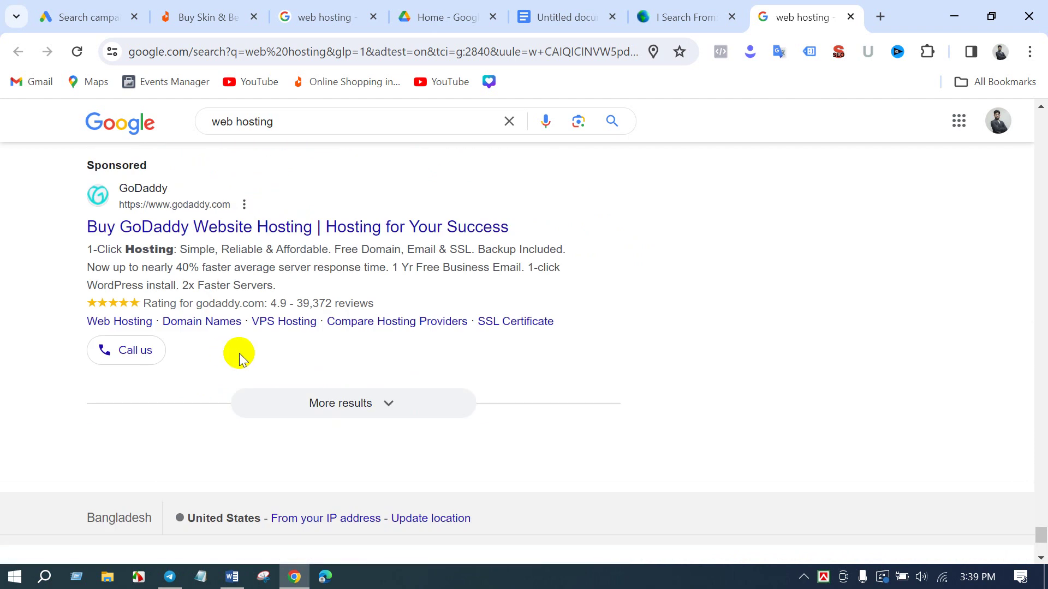
scroll(240, 357, up, 1)
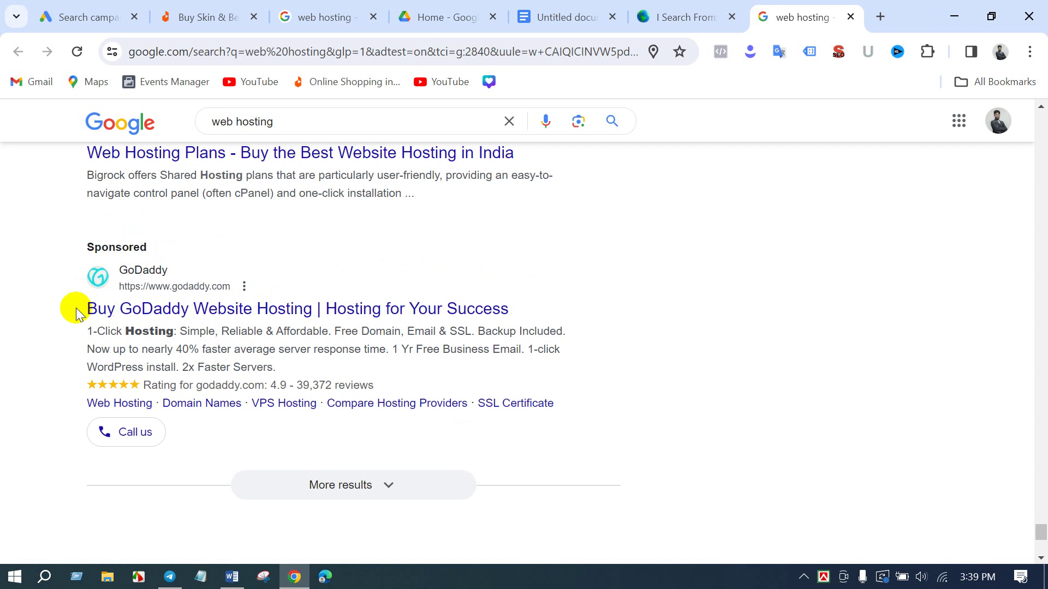
drag(77, 310, 528, 293)
key(ctrl+c)
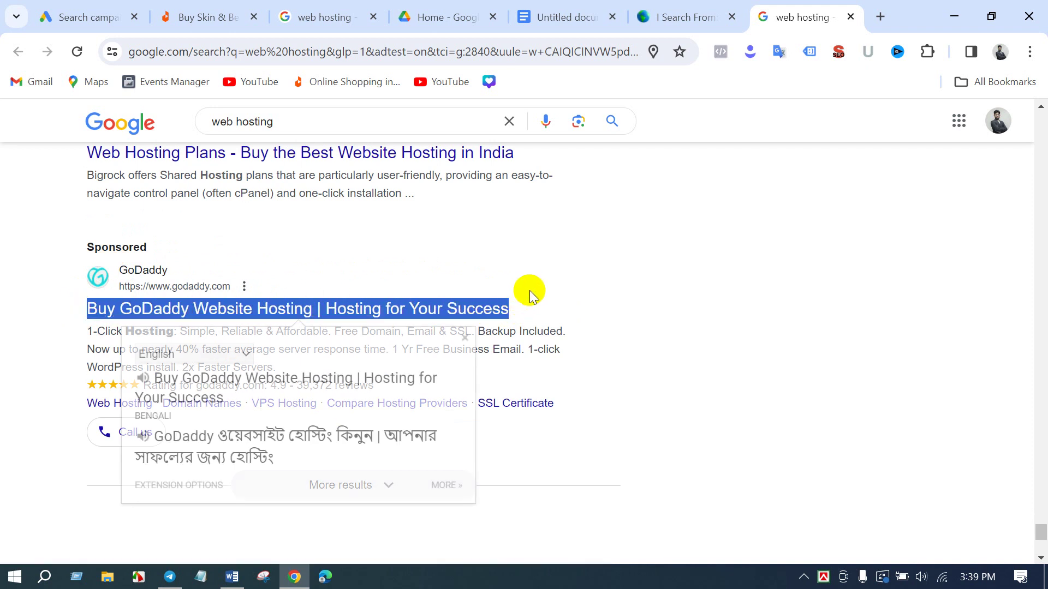
- Paste the copied GoDaddy headline below the existing text in the untitled Google Docs document and remove its hyperlink
click(605, 13)
key(ctrl+v)
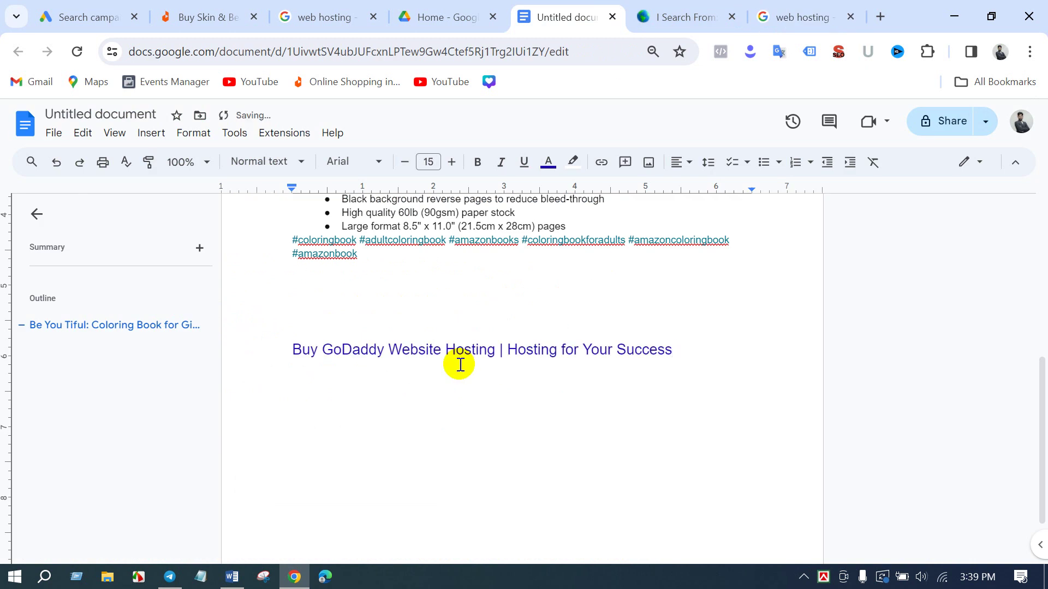
click(594, 349)
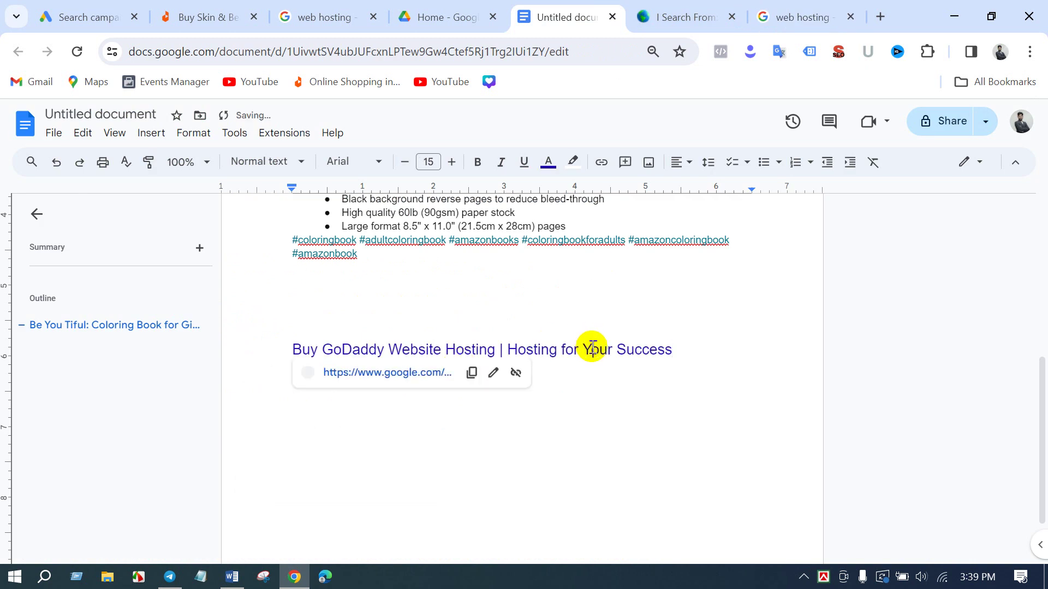
click(519, 378)
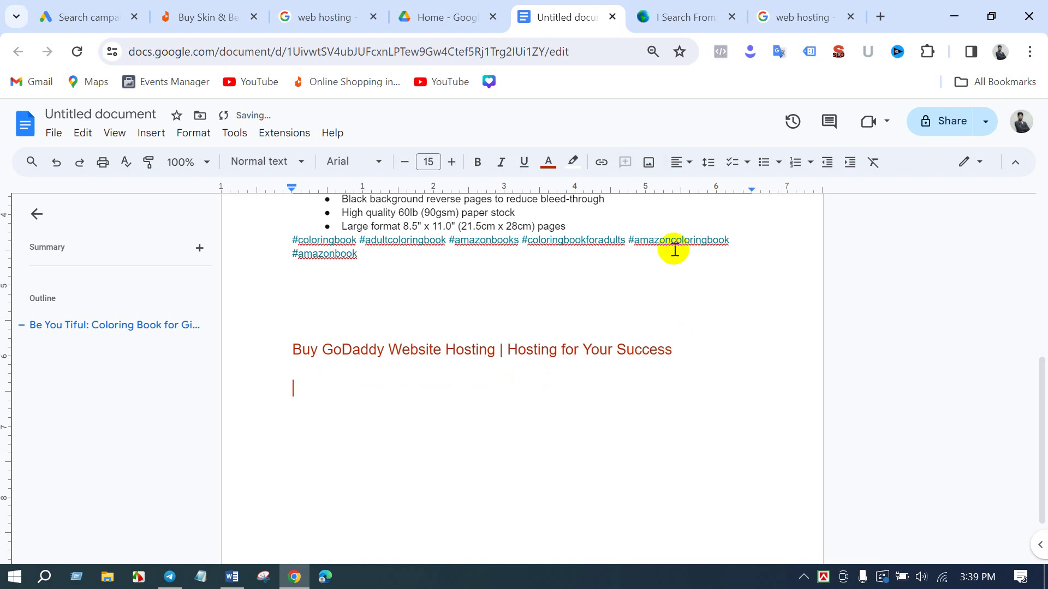
- Return to the web hosting results and copy BigRock's headline "Web Hosting Plans - Buy the Best Website Hosting in India"
click(770, 12)
click(16, 423)
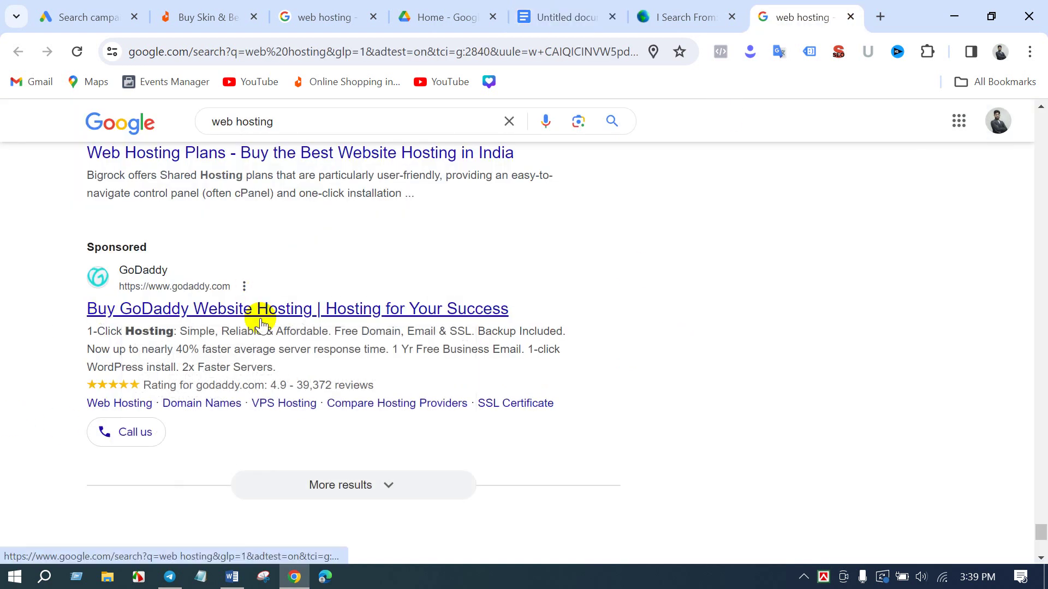
scroll(261, 323, up, 5)
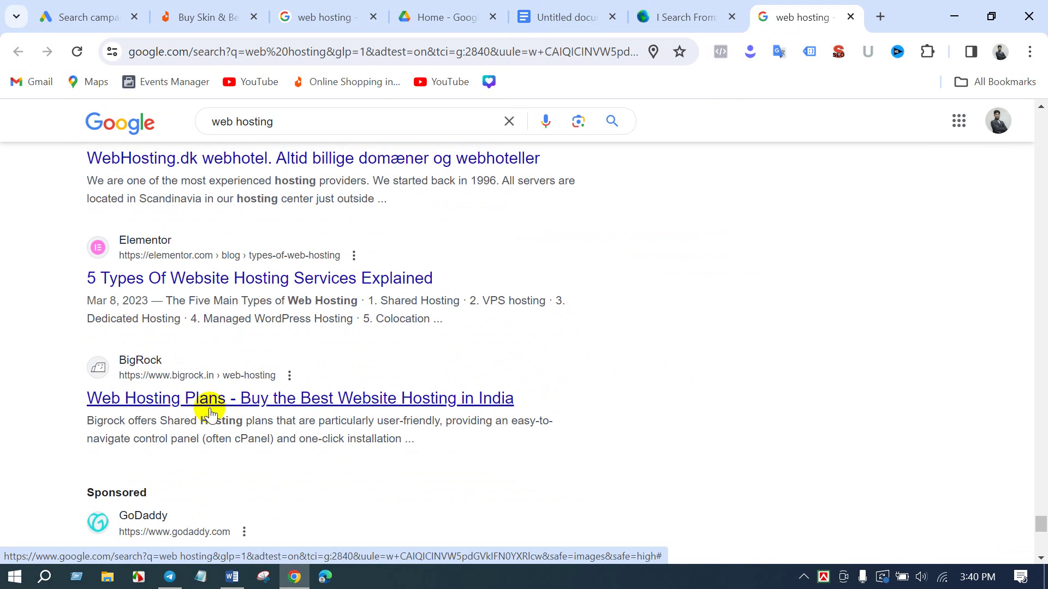
drag(72, 402, 532, 400)
key(ctrl+c)
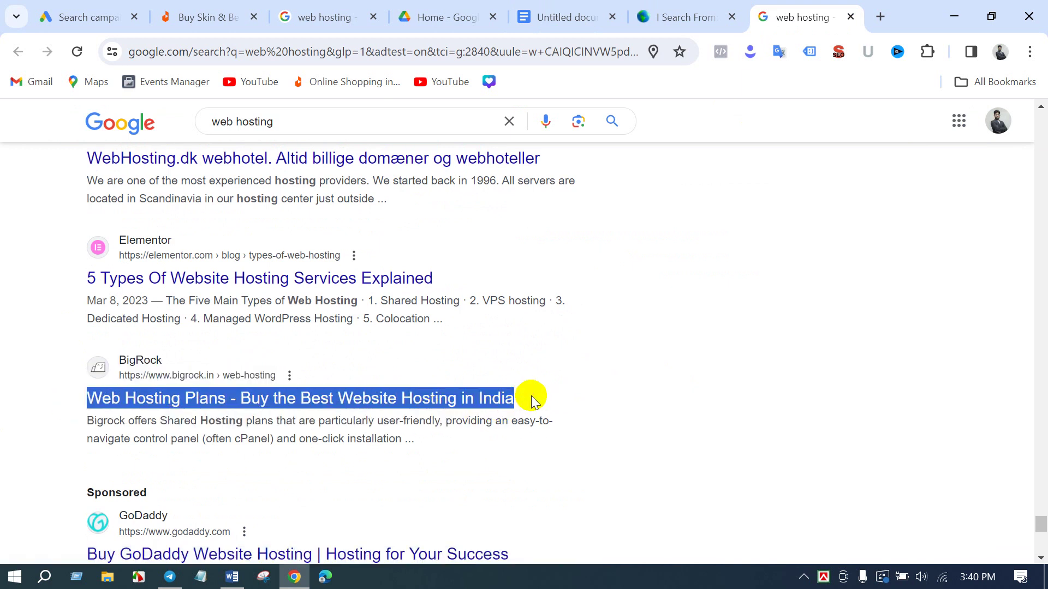
- Paste the BigRock headline under the GoDaddy headline in the document and remove its hyperlink
click(579, 17)
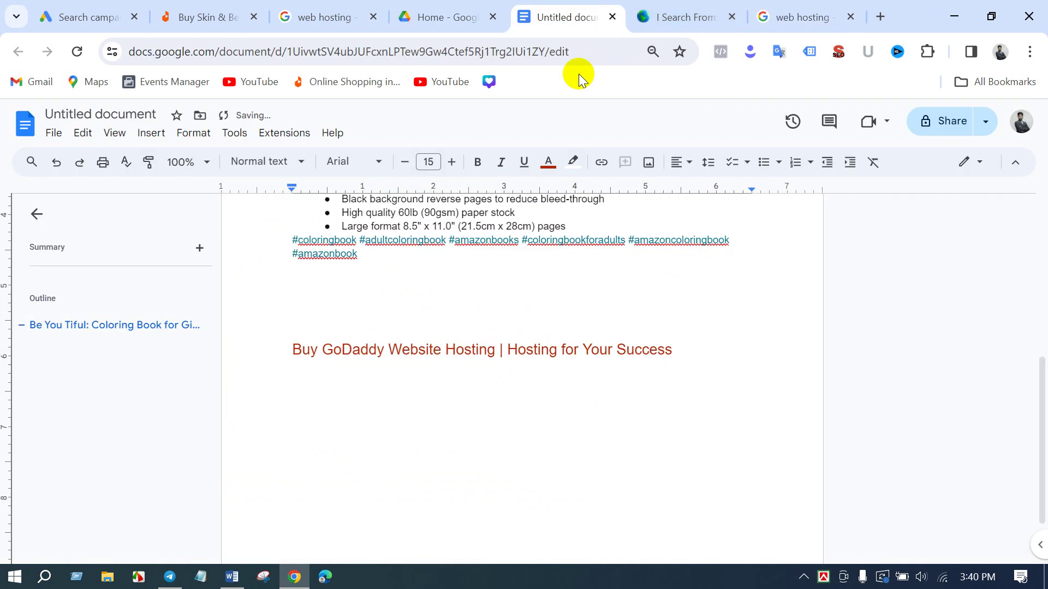
click(443, 388)
key(ctrl+v)
click(650, 391)
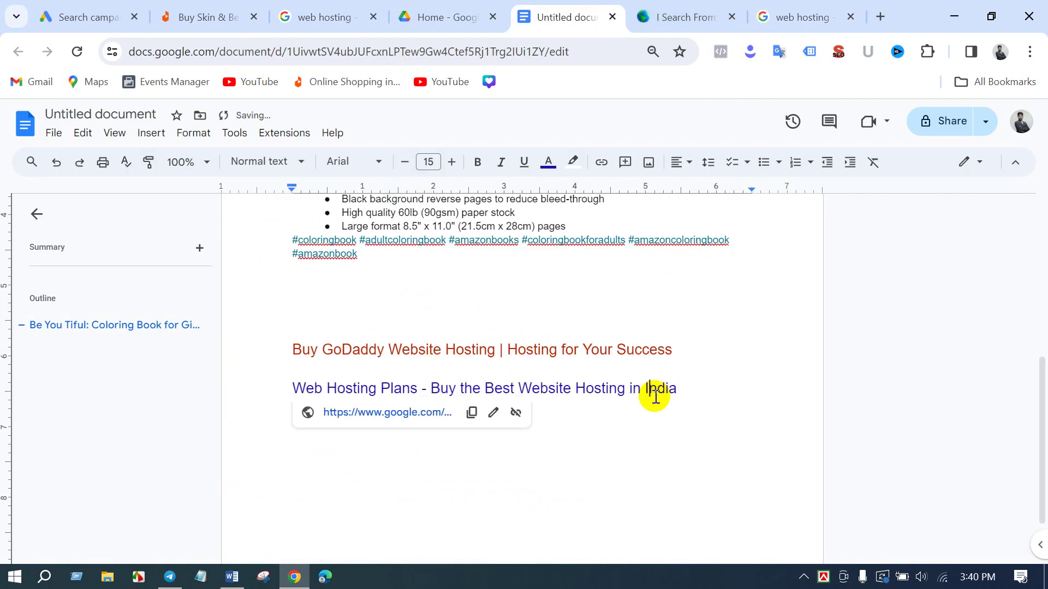
click(516, 413)
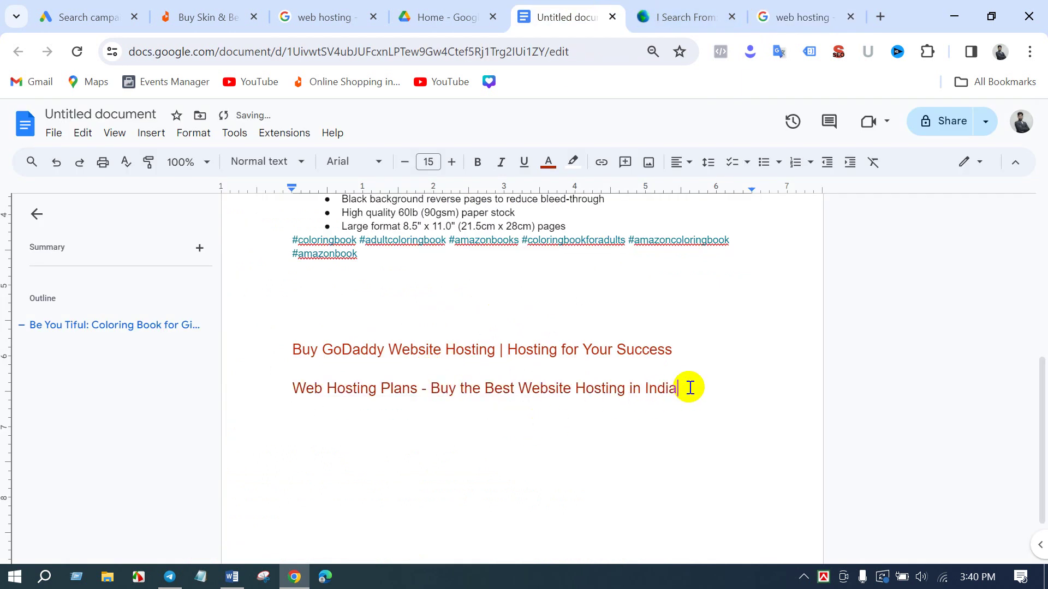
- Find another headline example in the web hosting results and copy "Hosting Checker - Find out who is hosting any website"
click(761, 14)
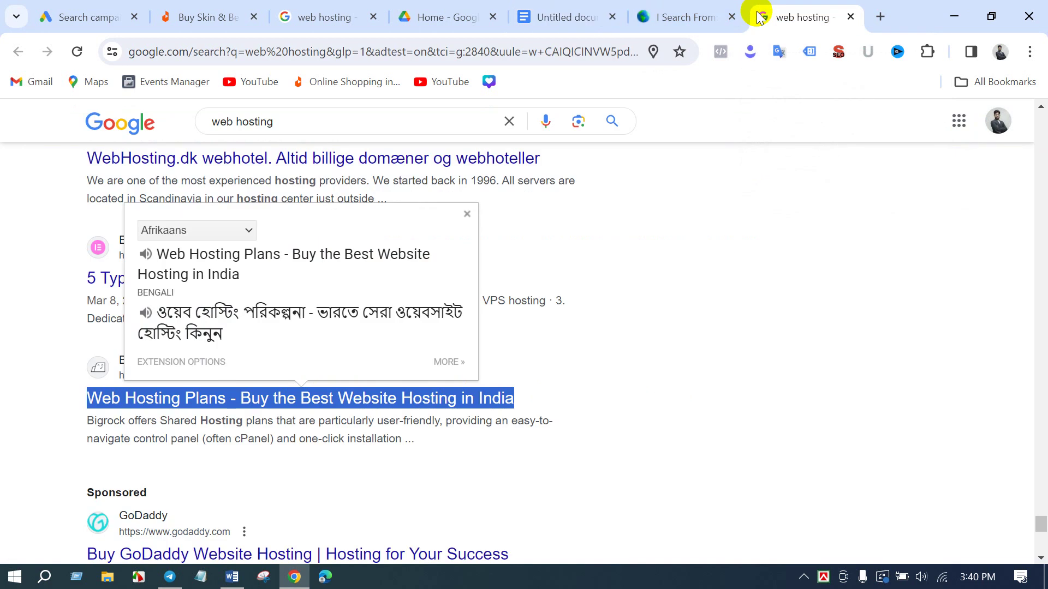
click(48, 364)
scroll(42, 363, up, 5)
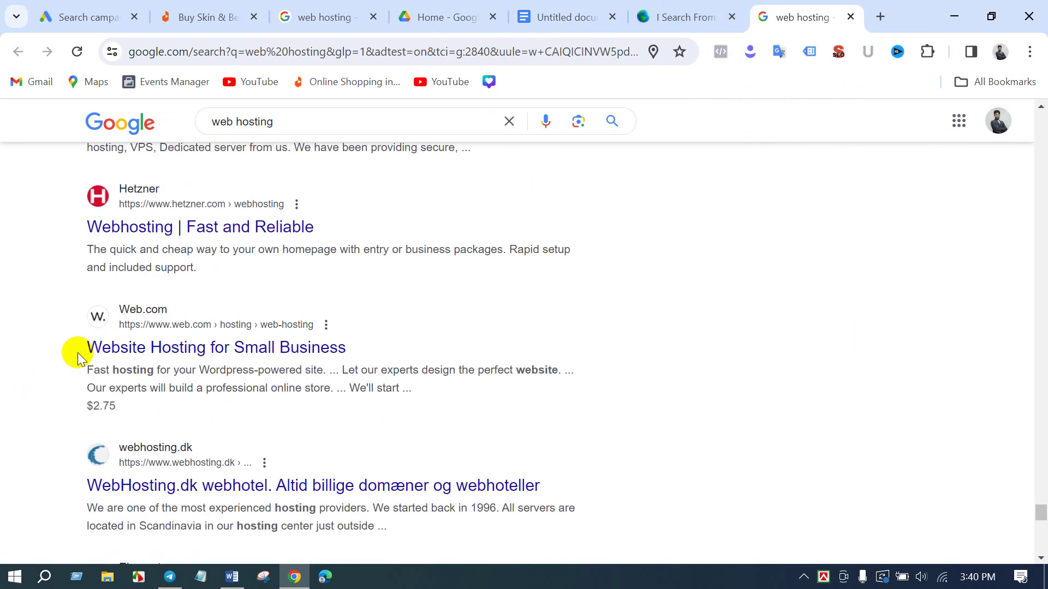
scroll(78, 358, up, 13)
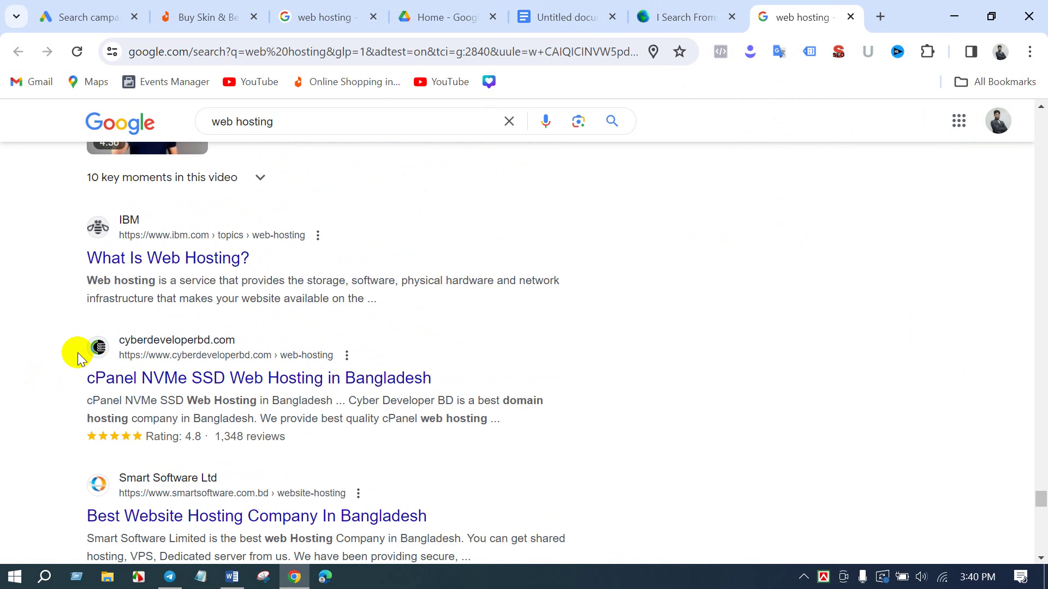
scroll(72, 361, up, 5)
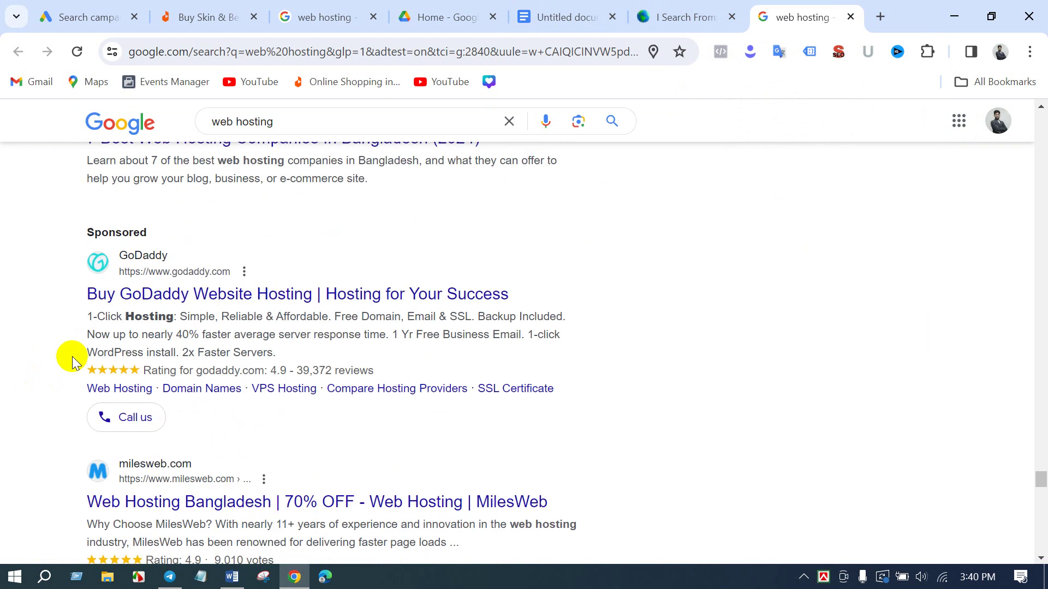
scroll(74, 300, up, 8)
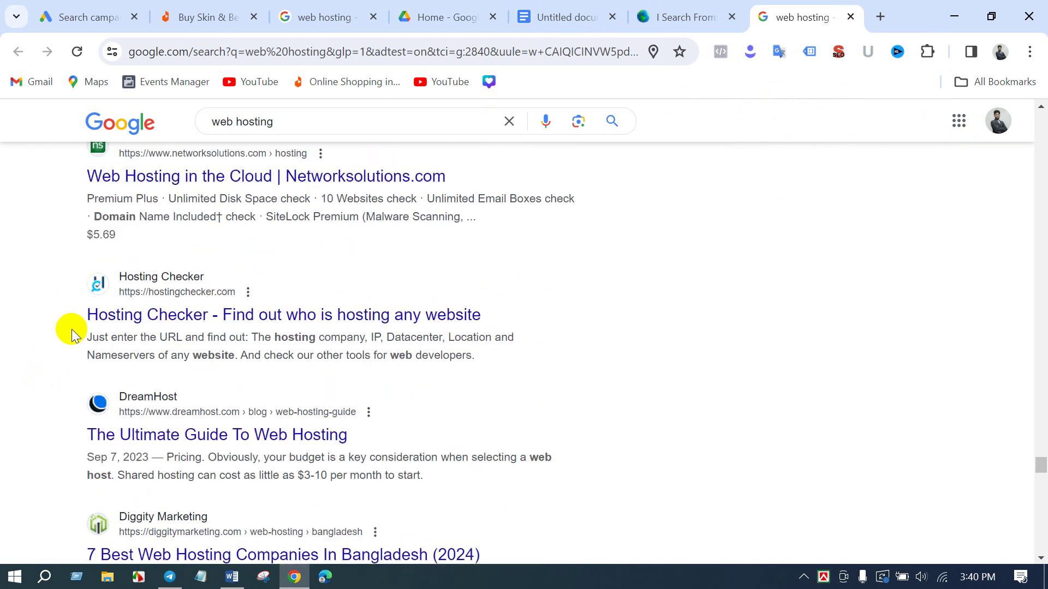
scroll(71, 331, up, 1)
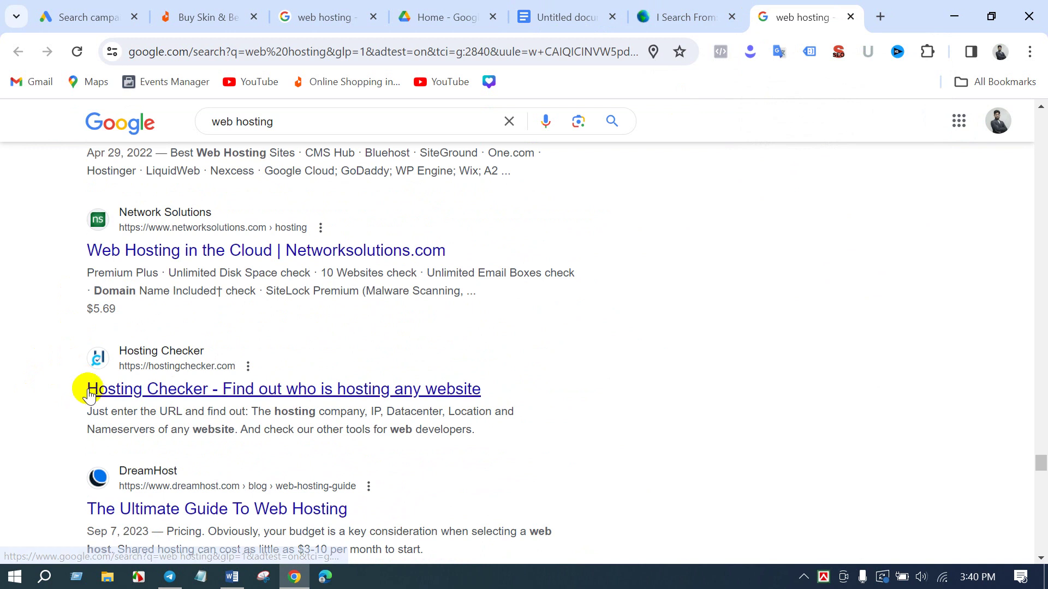
drag(79, 395, 493, 383)
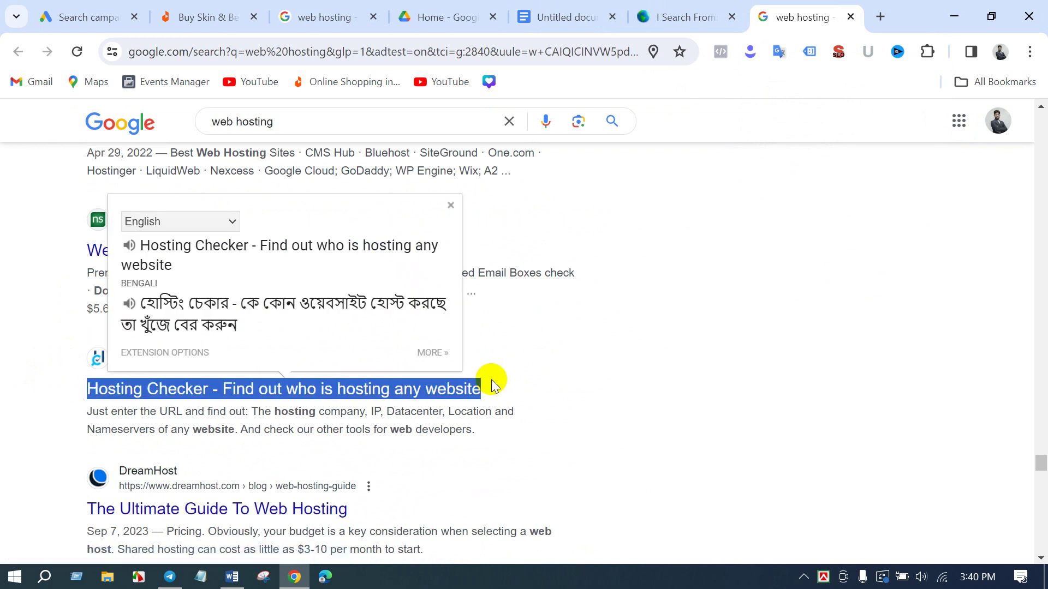
key(ctrl+c)
- Paste the Hosting Checker headline under the BigRock headline in the document, remove its hyperlink and start a new line
click(545, 17)
key(ctrl+v)
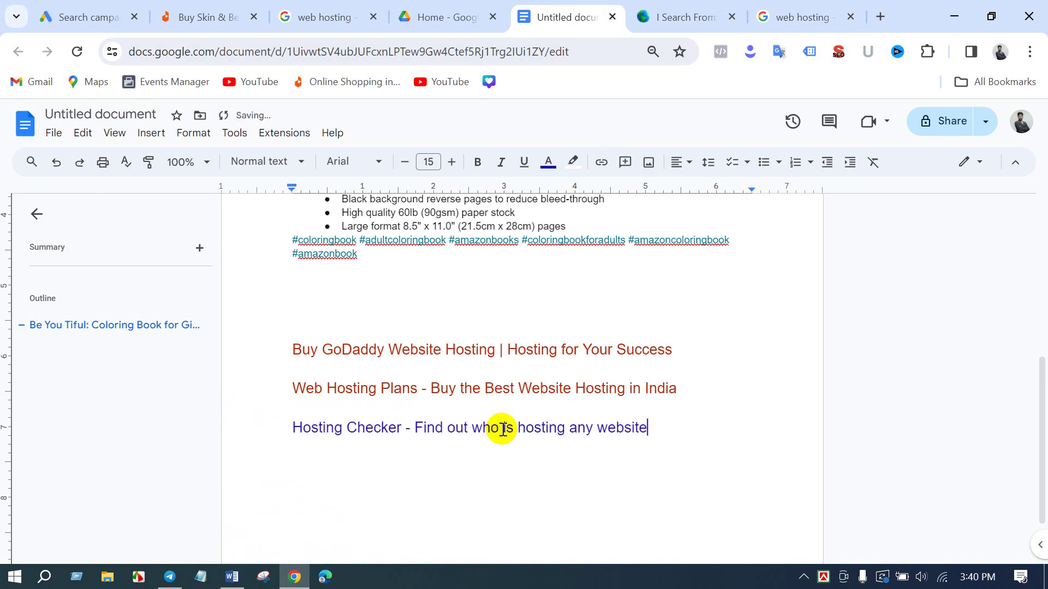
click(615, 427)
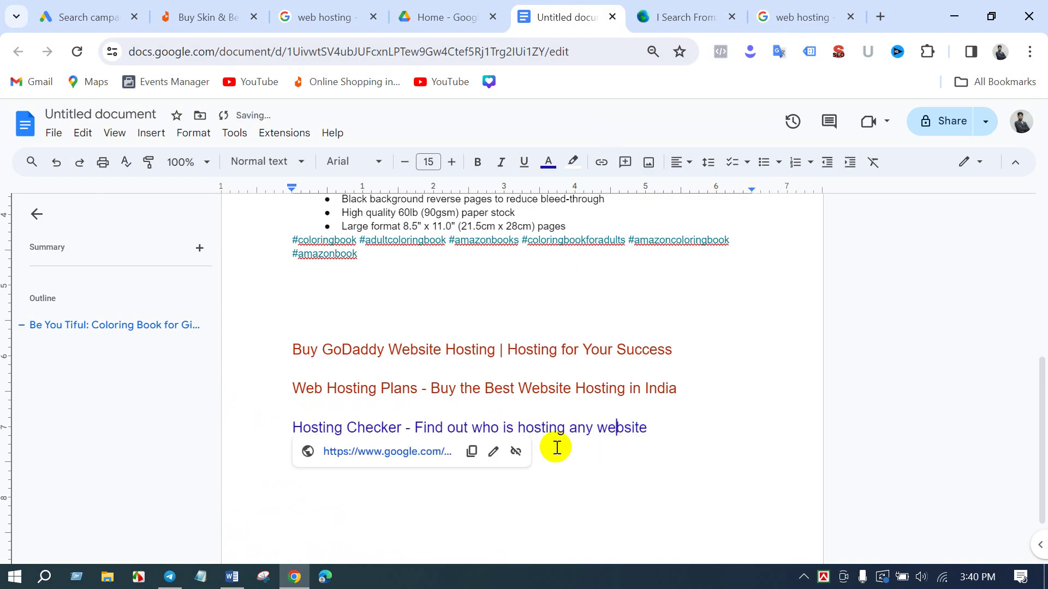
click(519, 453)
click(676, 427)
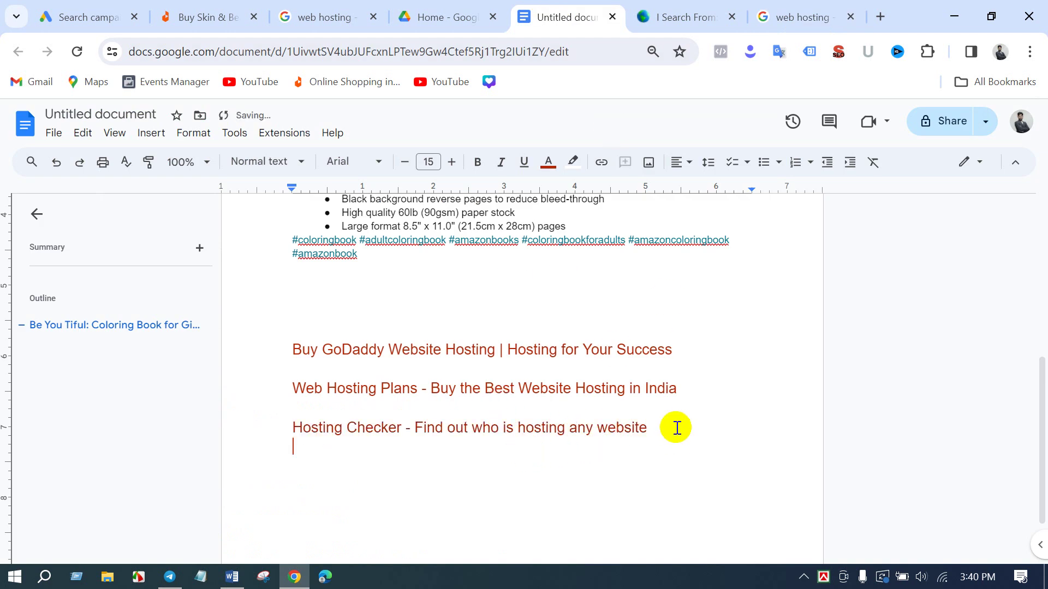
- Look further through the web hosting results and copy the headline text "Hostever: 20X Faster Best Web Hosting Company"
click(721, 14)
click(791, 24)
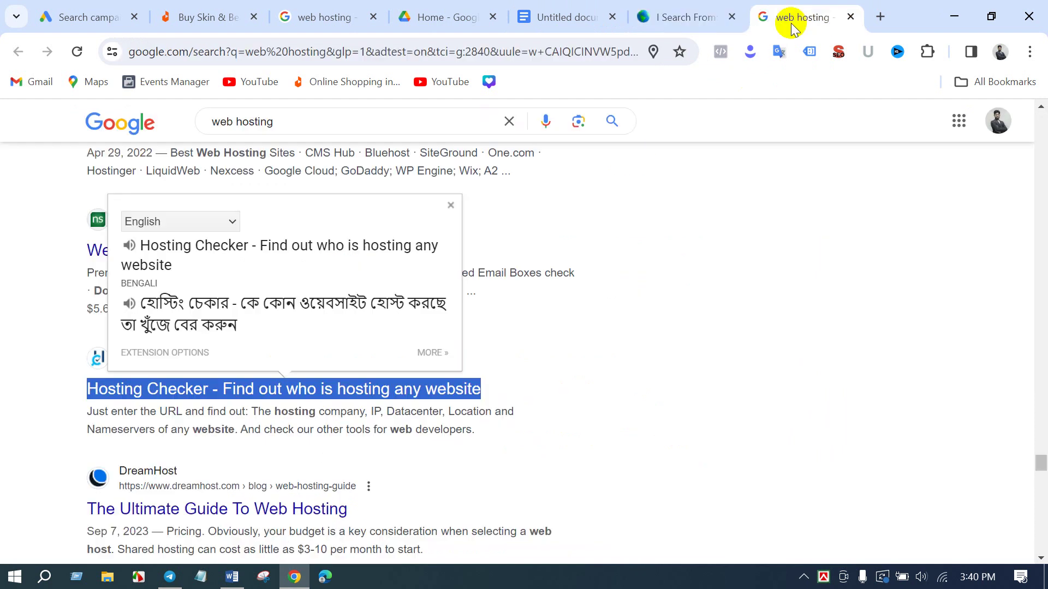
click(46, 437)
scroll(46, 436, up, 3)
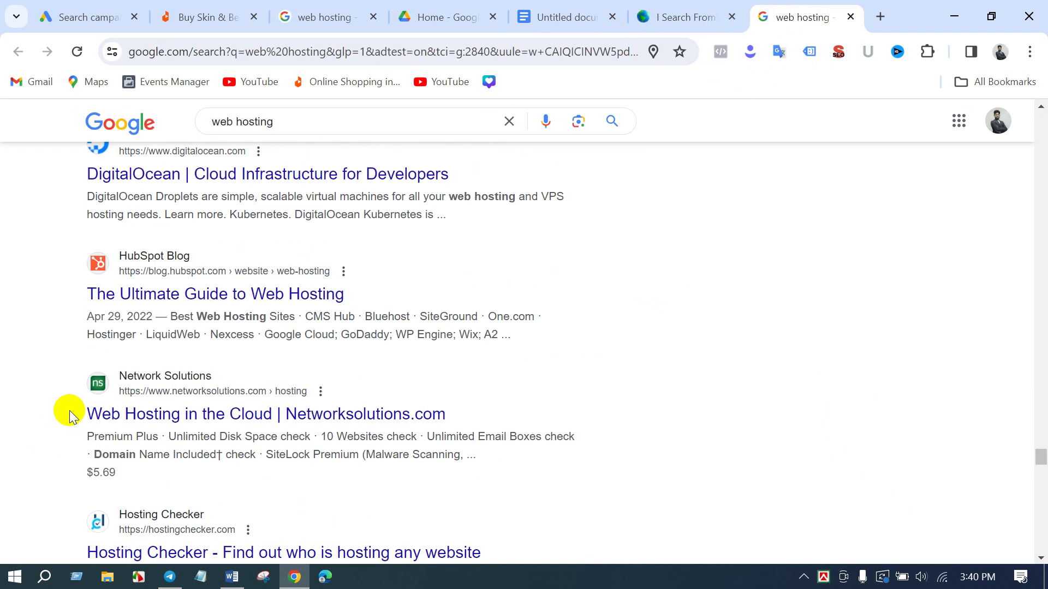
scroll(70, 416, up, 4)
scroll(70, 416, up, 3)
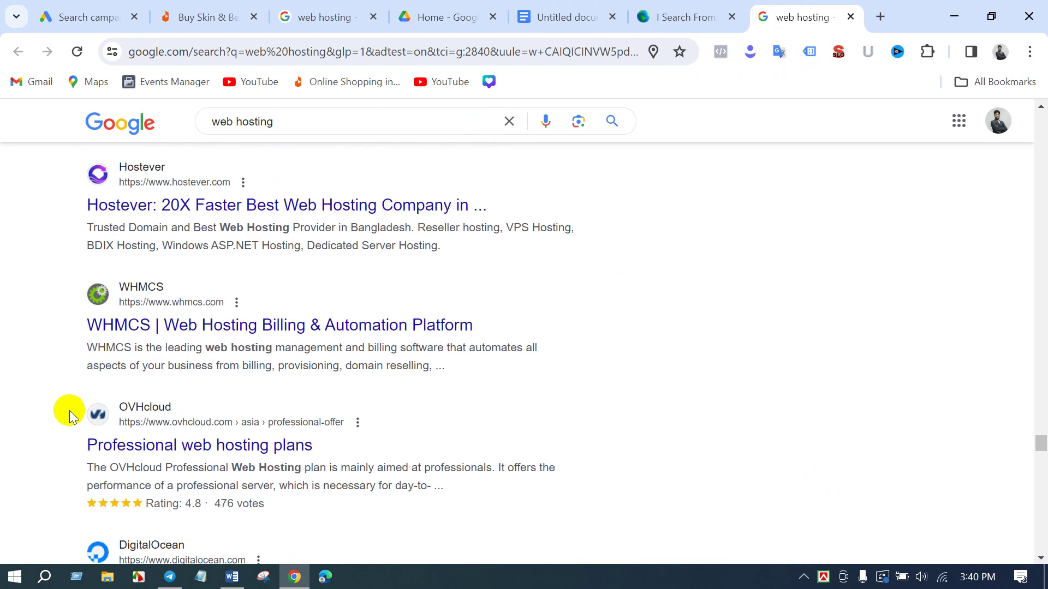
scroll(69, 417, up, 2)
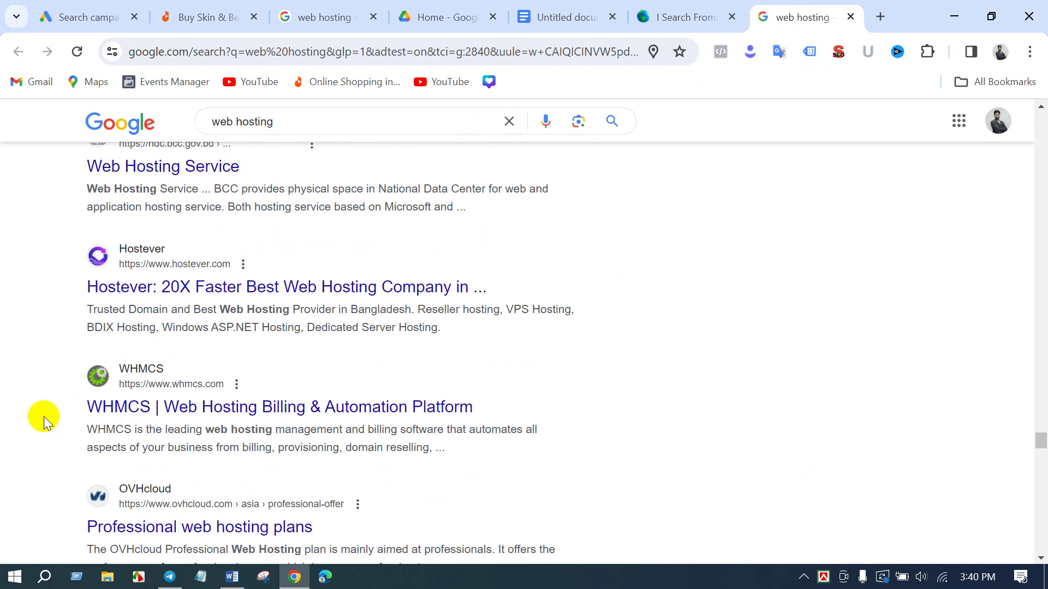
scroll(43, 421, up, 2)
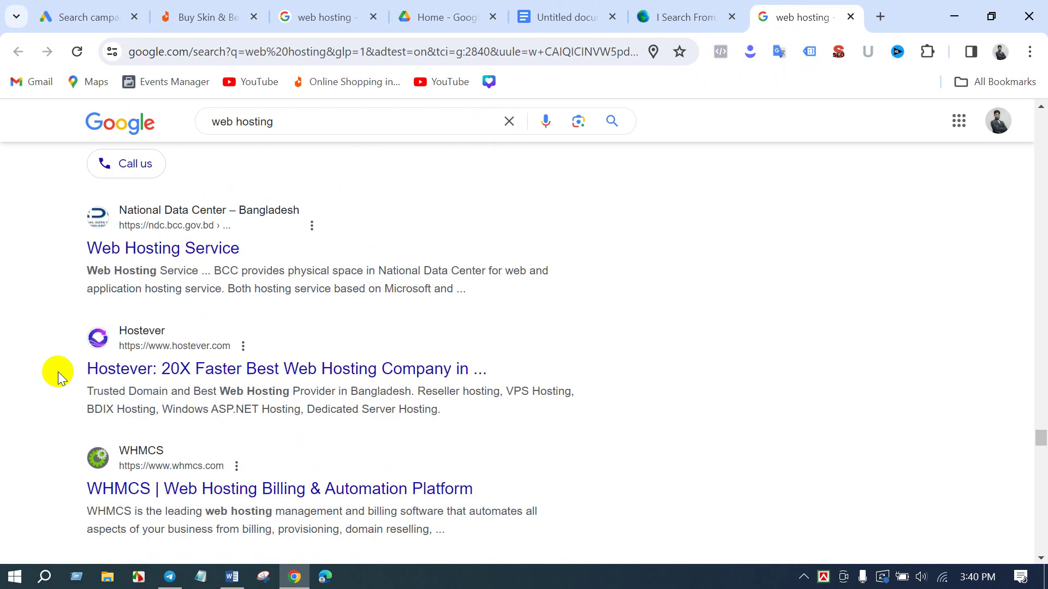
drag(76, 369, 453, 370)
key(ctrl+c)
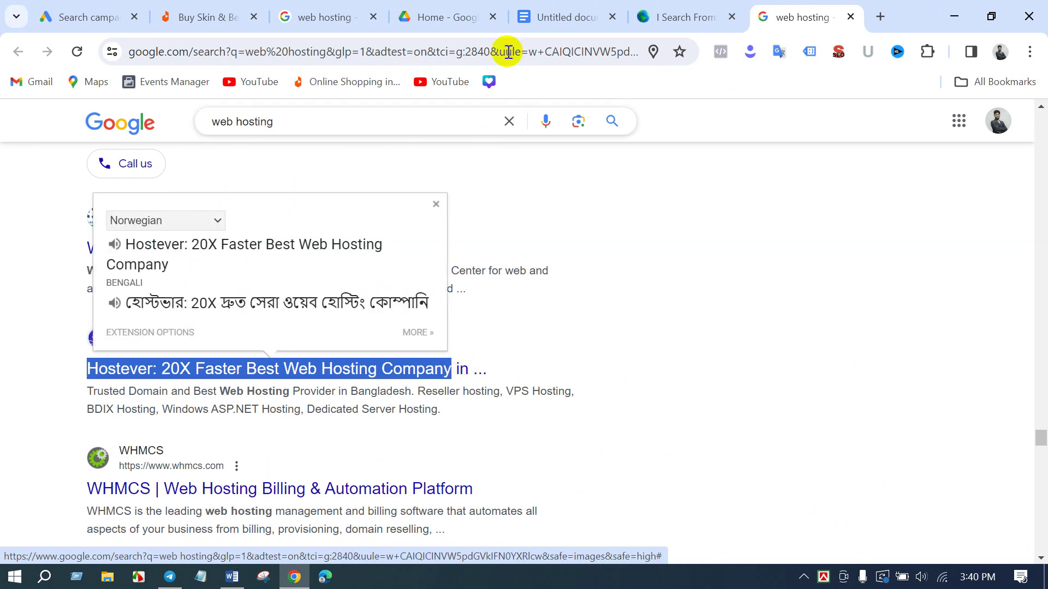
- Paste the Hostever headline as the fourth example in the document and remove its hyperlink
click(567, 17)
key(ctrl+v)
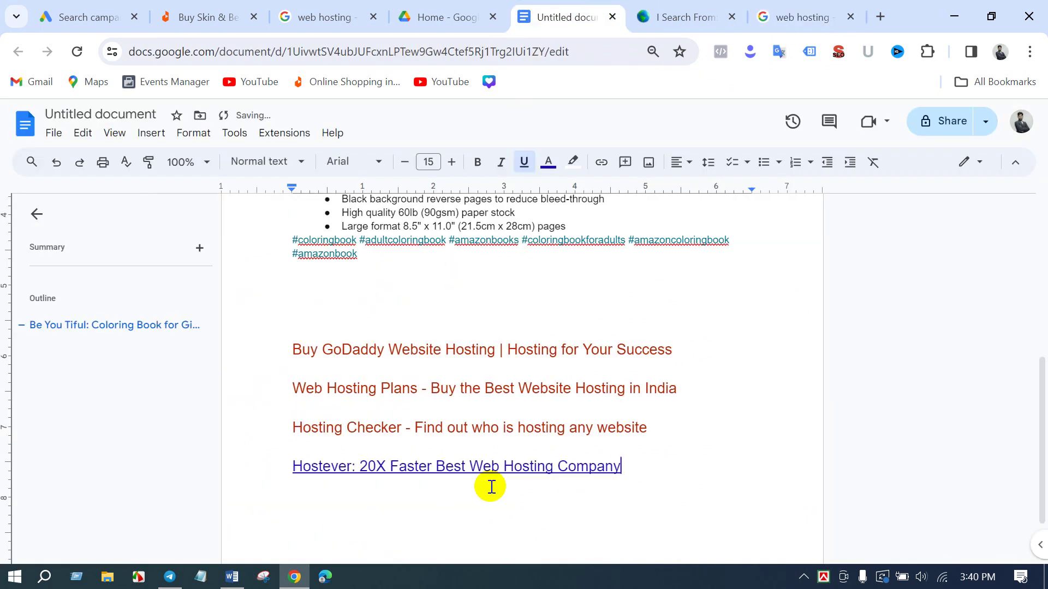
click(613, 467)
click(525, 489)
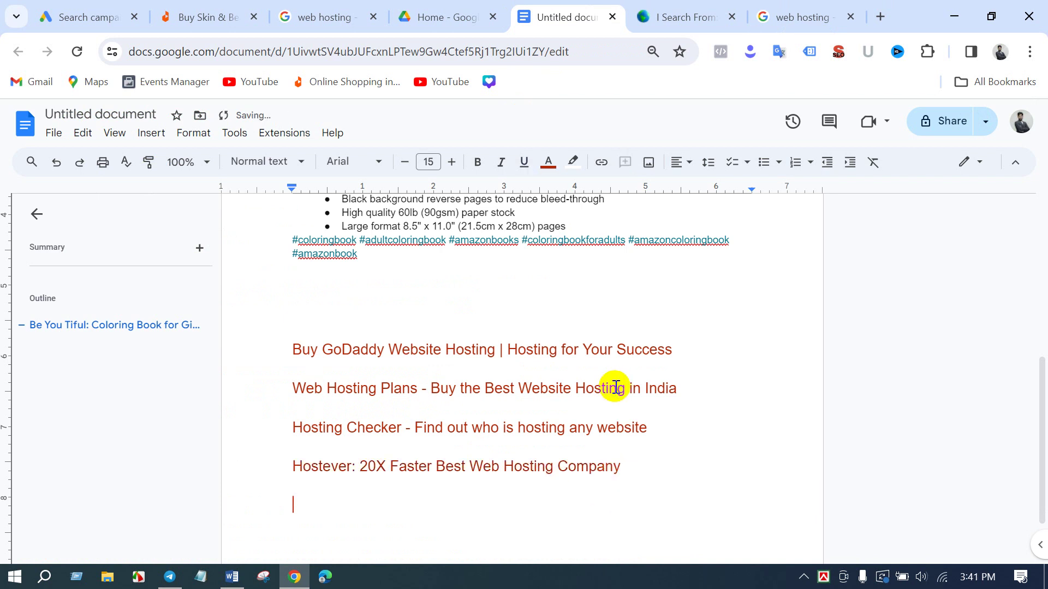
- Find another sponsored headline in the web hosting results and copy "Get GoDaddy Website Hosting | Includes Free Domain and SSL"
click(818, 16)
scroll(26, 364, up, 6)
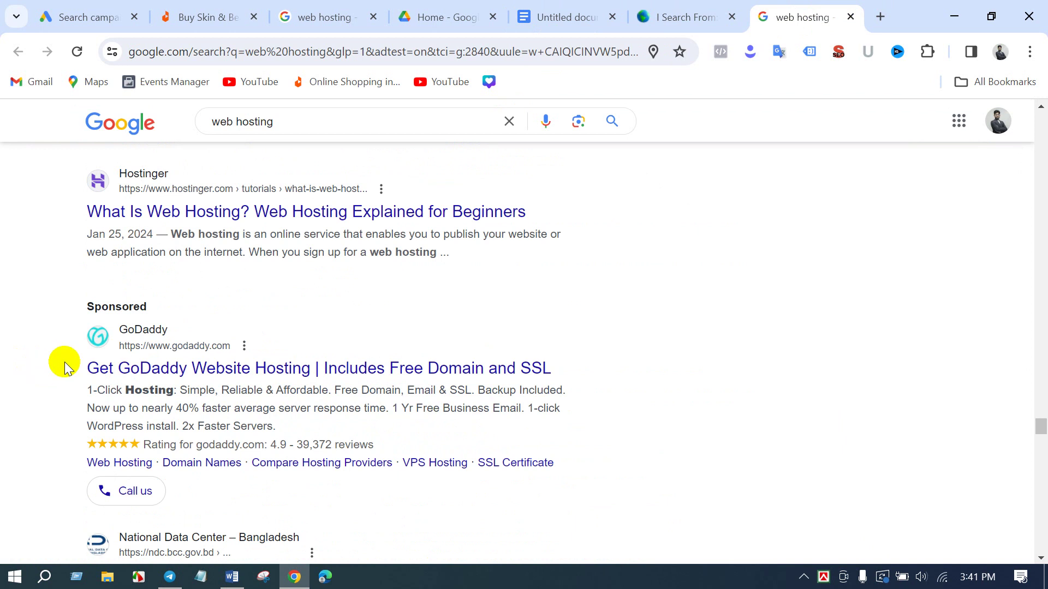
drag(84, 362, 566, 367)
key(ctrl+c)
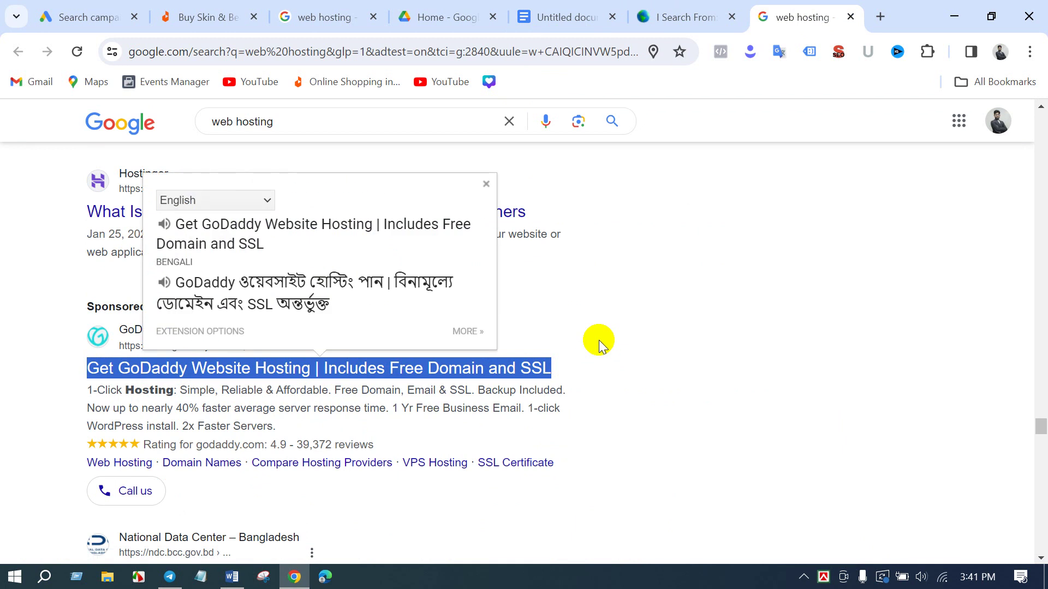
- Paste the GoDaddy headline below the Hostever headline in the document, remove its hyperlink and start a new line
click(586, 17)
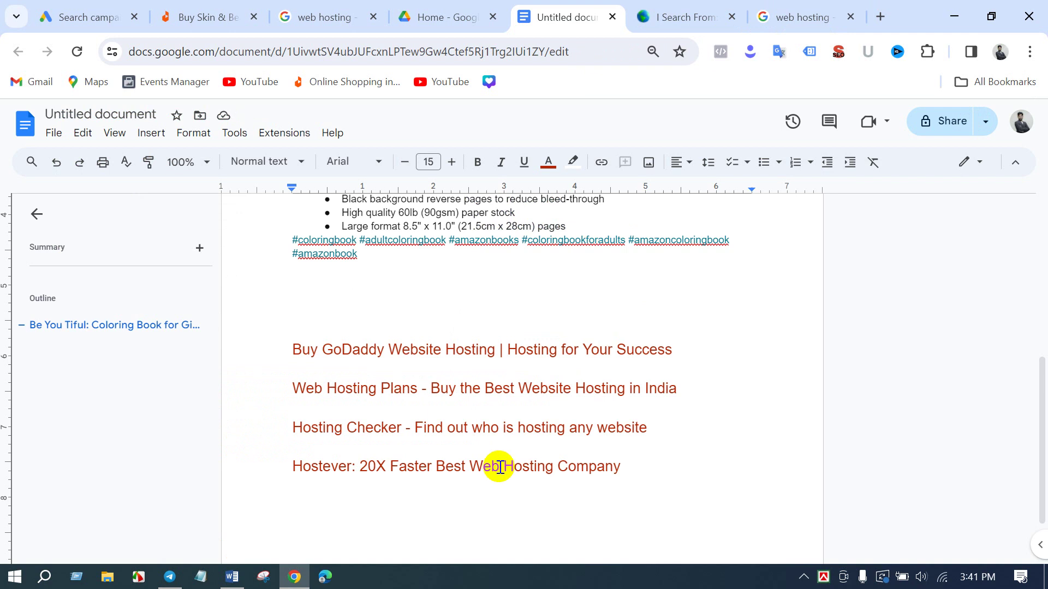
key(ctrl+v)
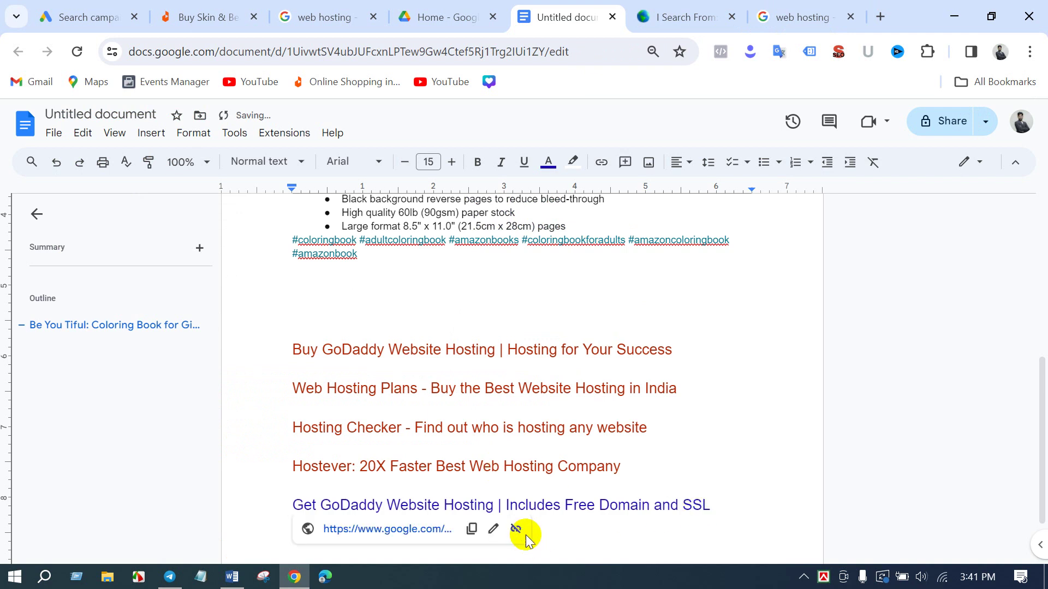
click(517, 530)
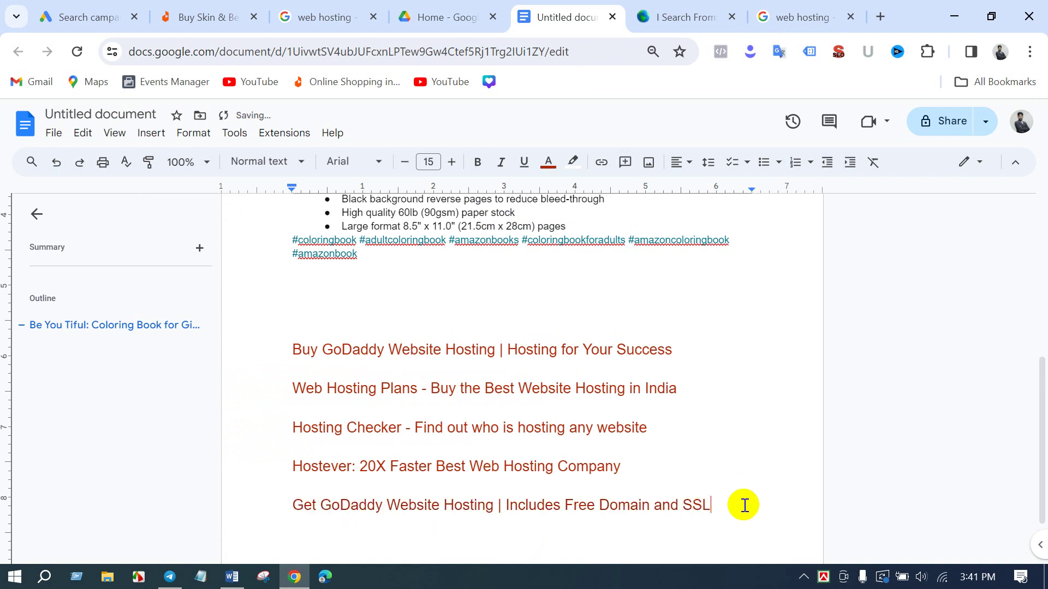
key(Return)
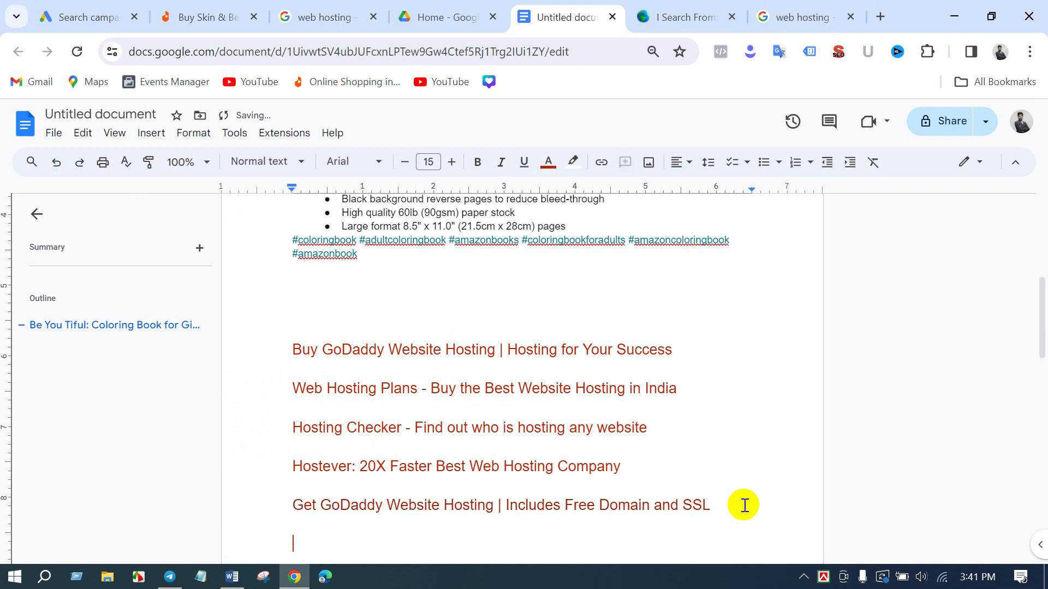
- Look for another sponsored ad in the web hosting results and copy "Fast, Reliable Web Hosting - Hostchain - Cloud Web Hosting"
click(756, 5)
click(6, 332)
scroll(20, 345, up, 6)
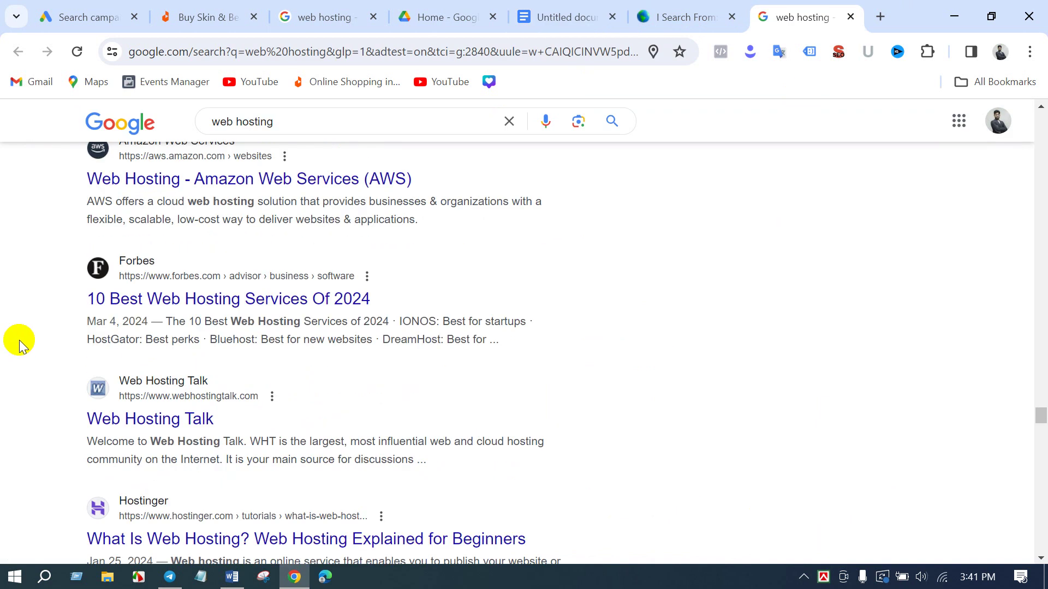
scroll(19, 346, down, 1)
scroll(22, 349, up, 3)
scroll(20, 349, up, 5)
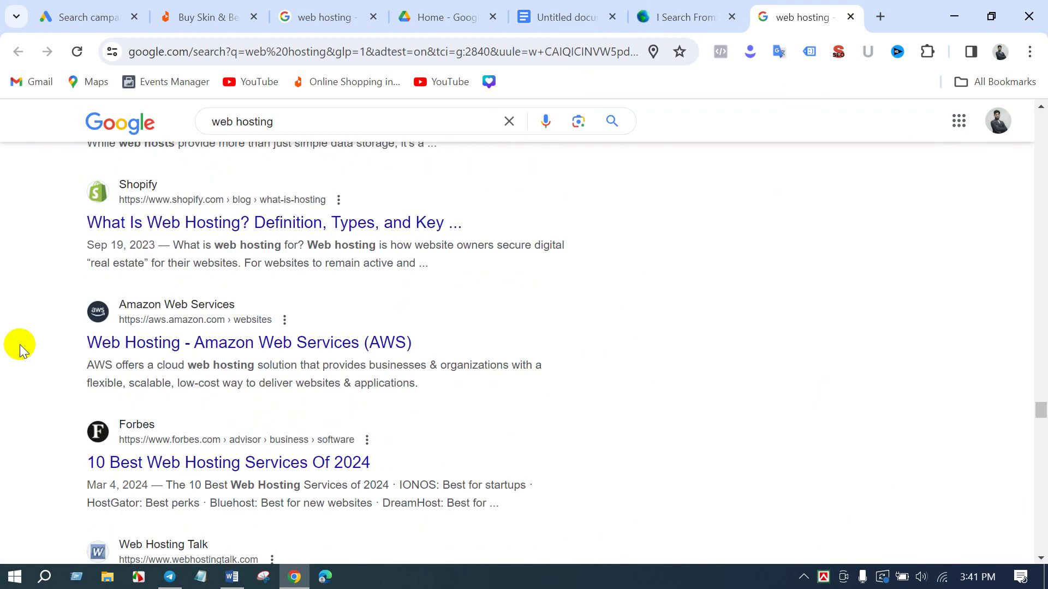
scroll(20, 350, up, 15)
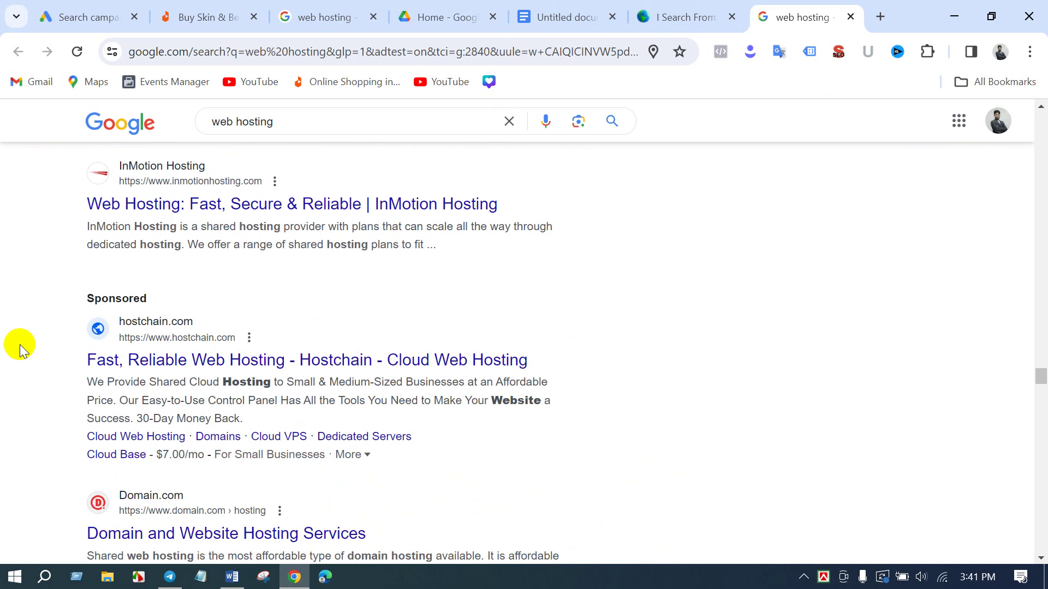
drag(82, 361, 536, 363)
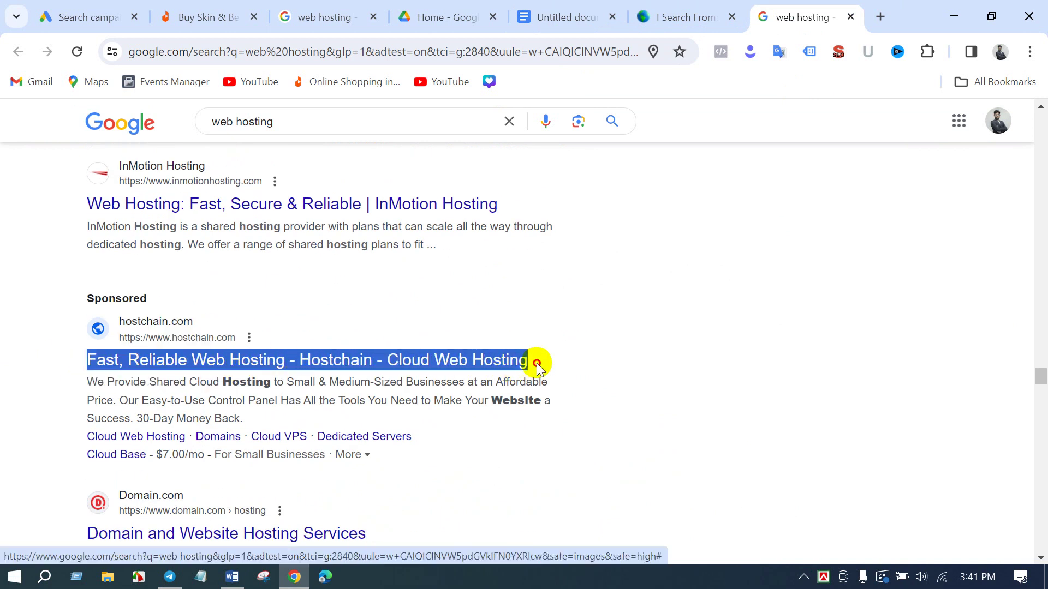
key(ctrl+c)
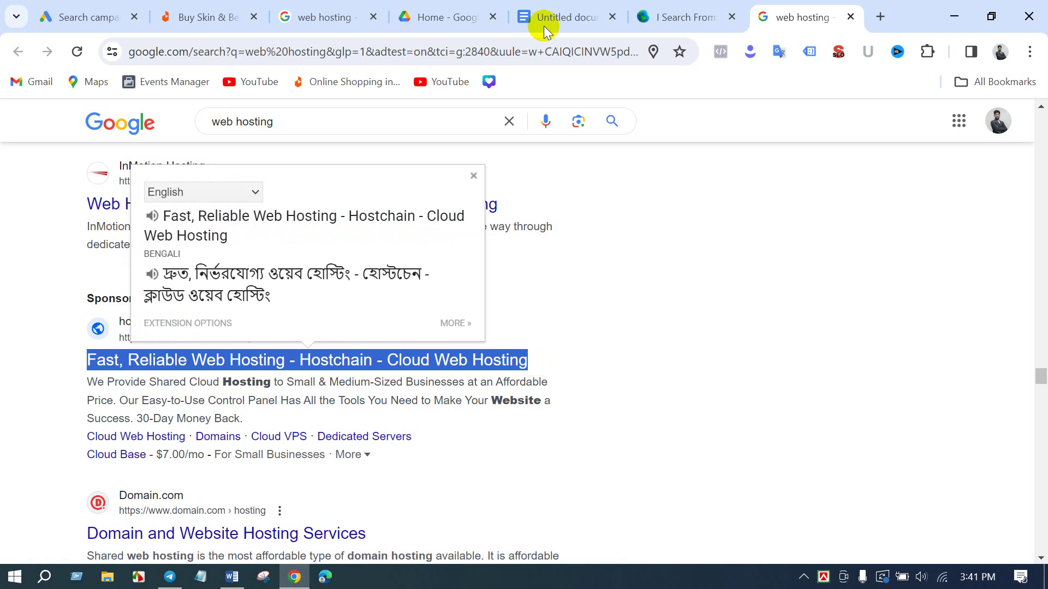
- Paste the Hostchain headline as the sixth example in the document, remove its hyperlink and add new lines below it
click(543, 21)
key(ctrl+v)
scroll(417, 467, down, 2)
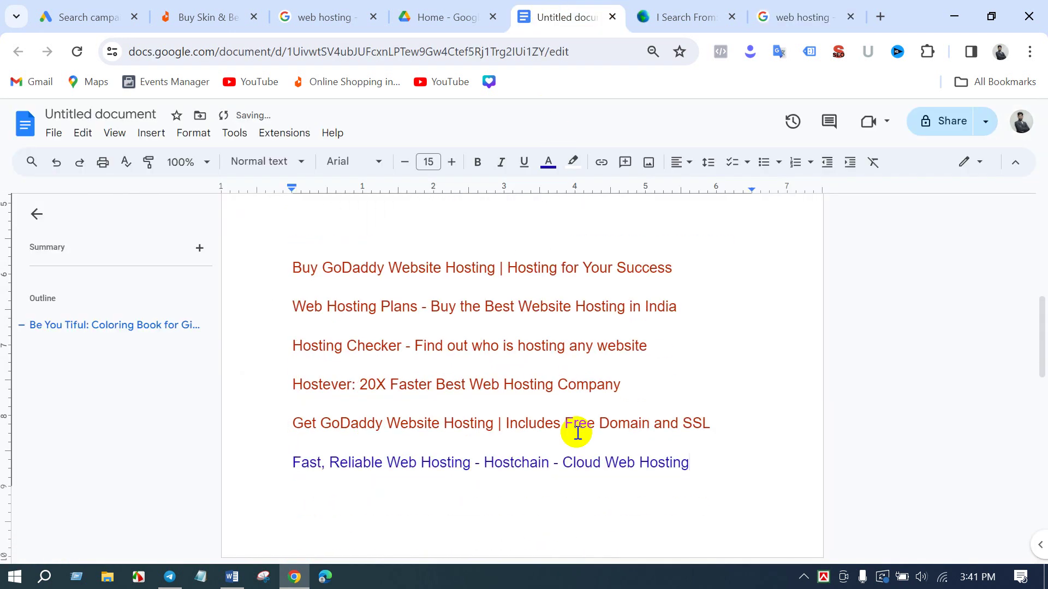
click(680, 464)
click(515, 486)
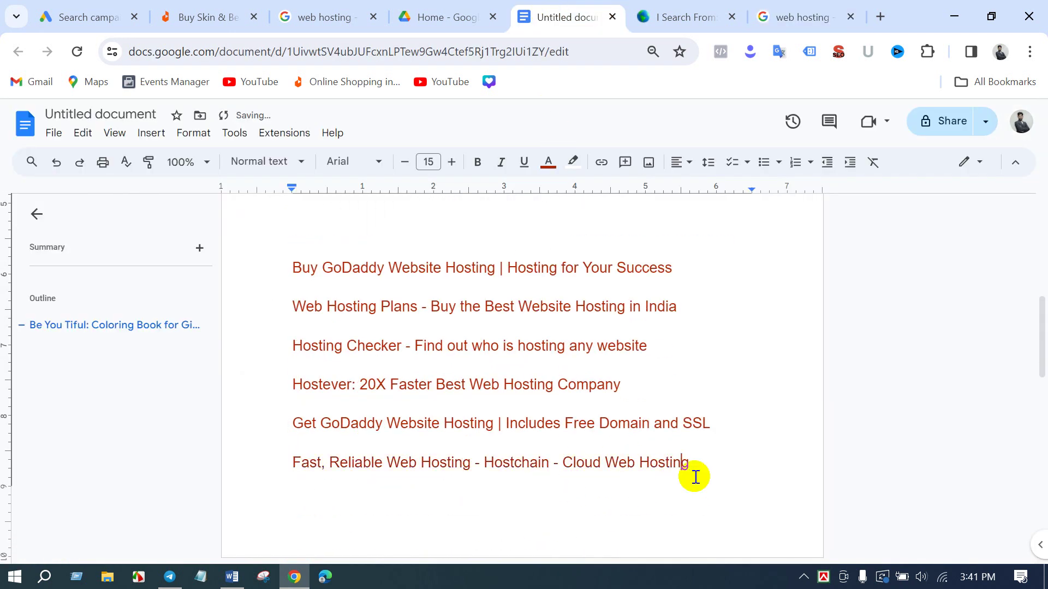
click(708, 462)
key(Return)
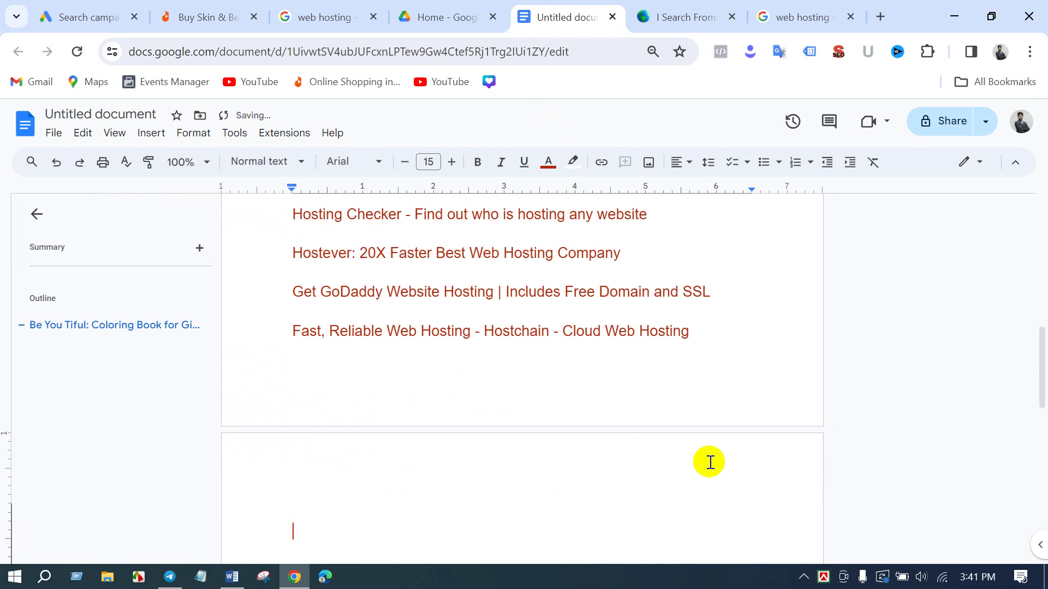
- Start a numbered list on the document's second page, below the collected headlines
scroll(582, 421, up, 5)
scroll(577, 410, down, 3)
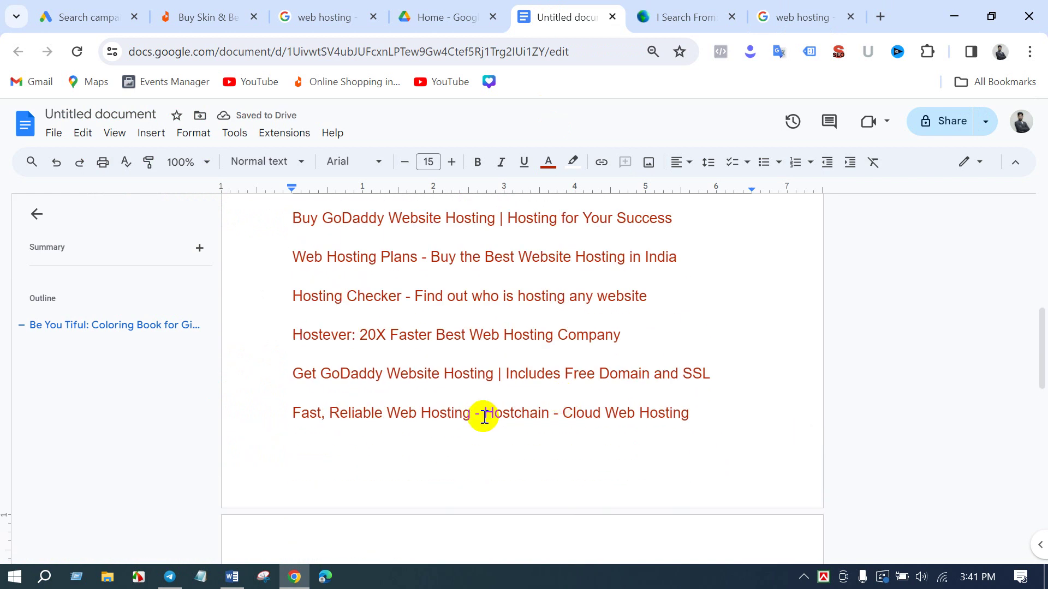
scroll(484, 414, down, 3)
click(291, 407)
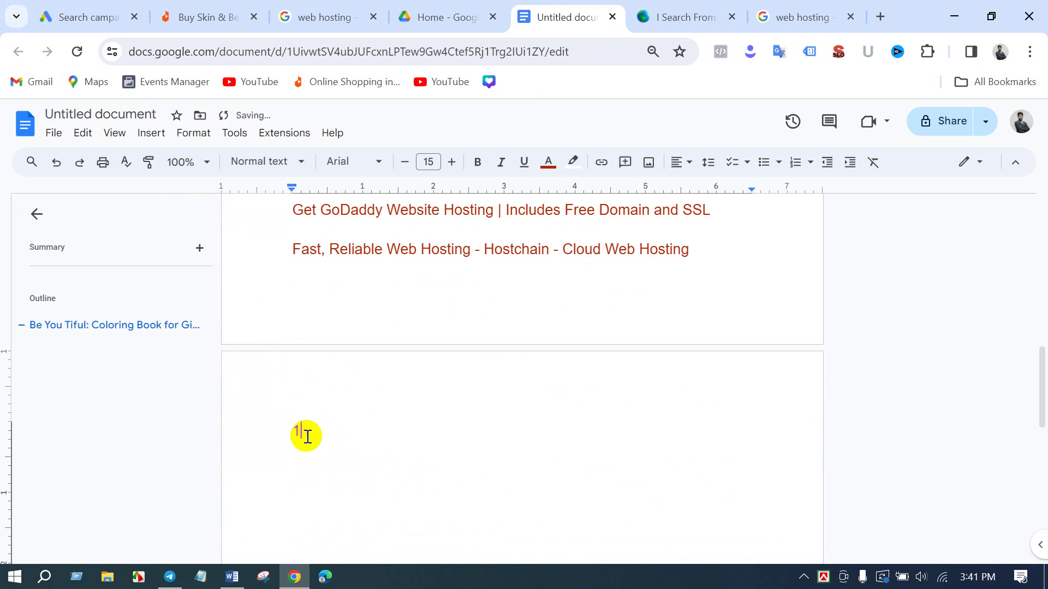
text(1.)
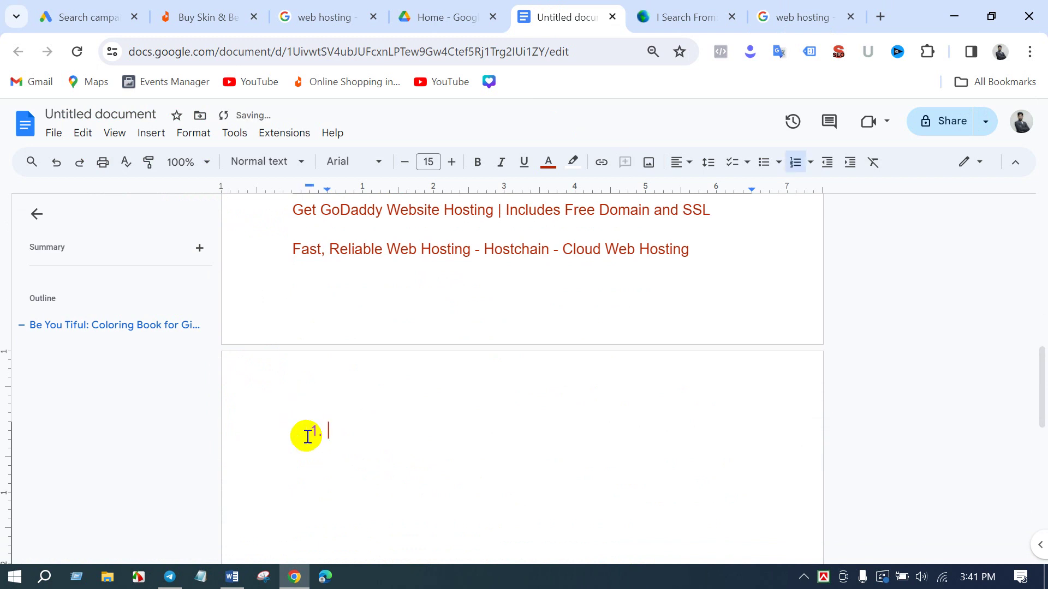
- Compare the collected example headlines with the hostchain.com search ad and the first headline field of the Google Ads campaign
scroll(307, 436, up, 3)
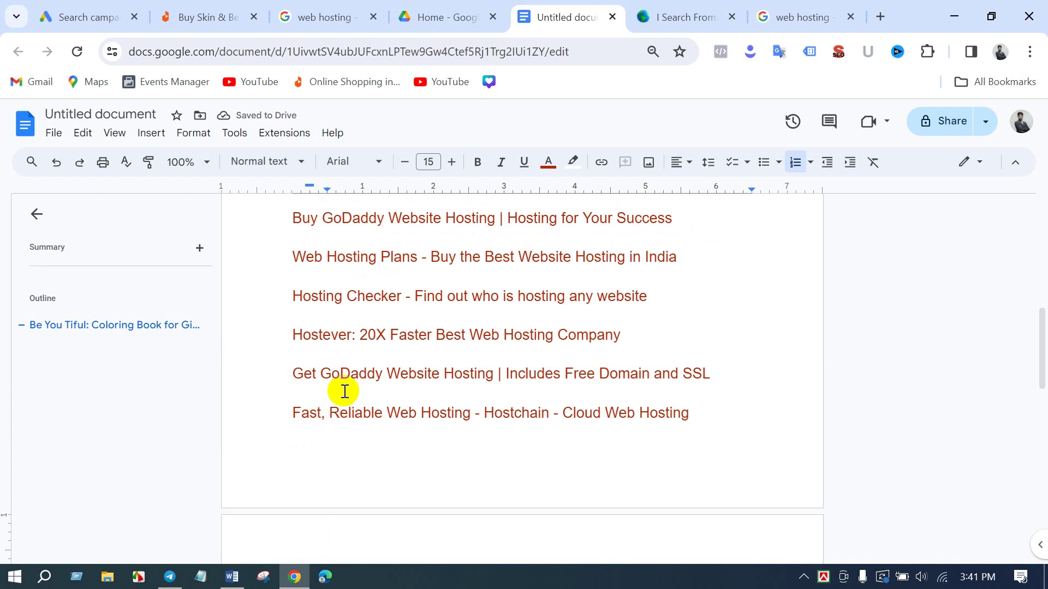
scroll(345, 389, up, 2)
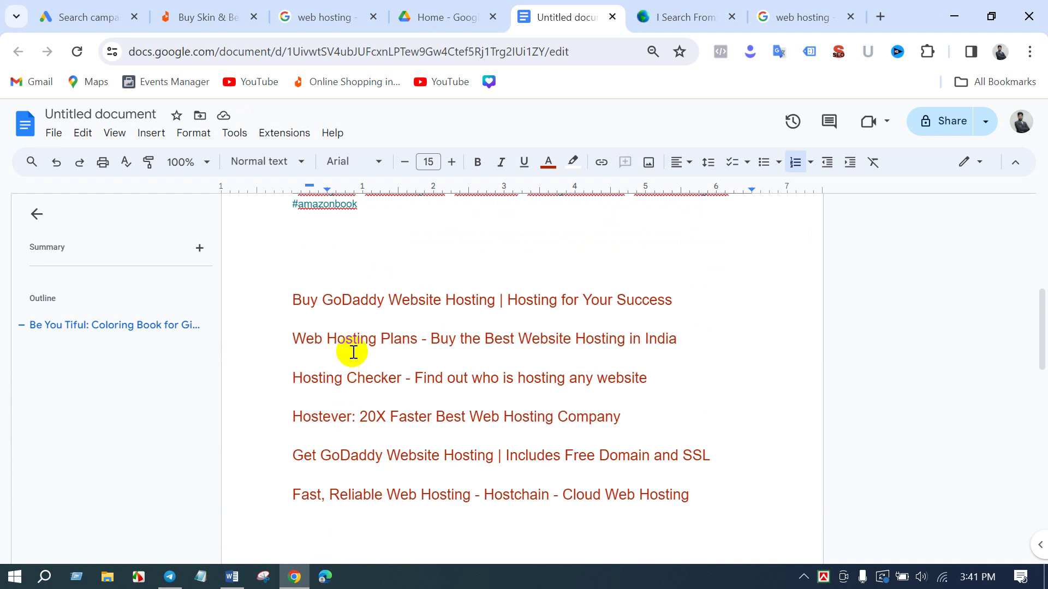
drag(506, 299, 672, 299)
click(762, 14)
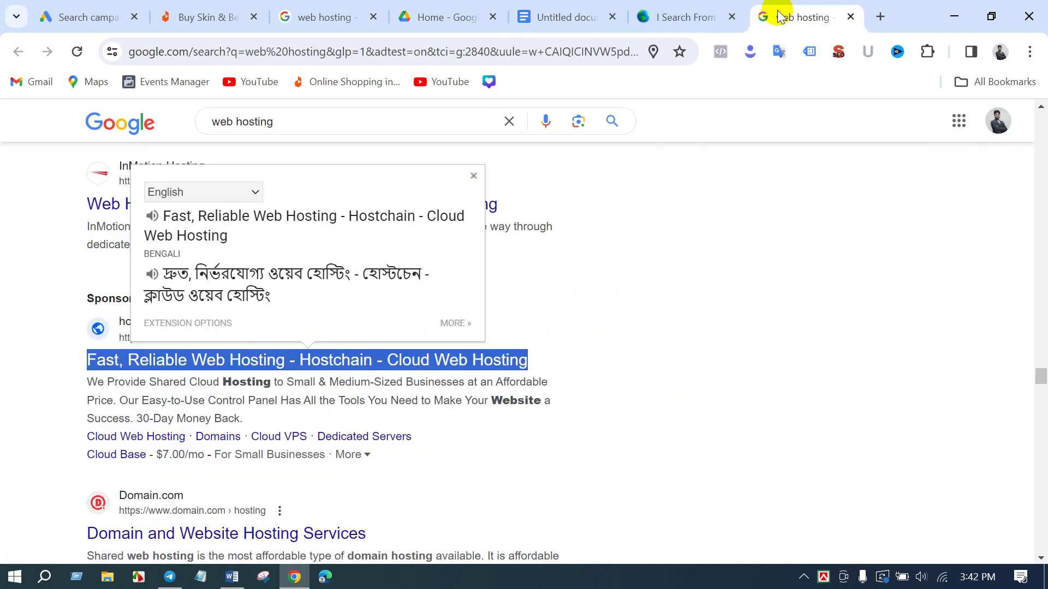
click(3, 361)
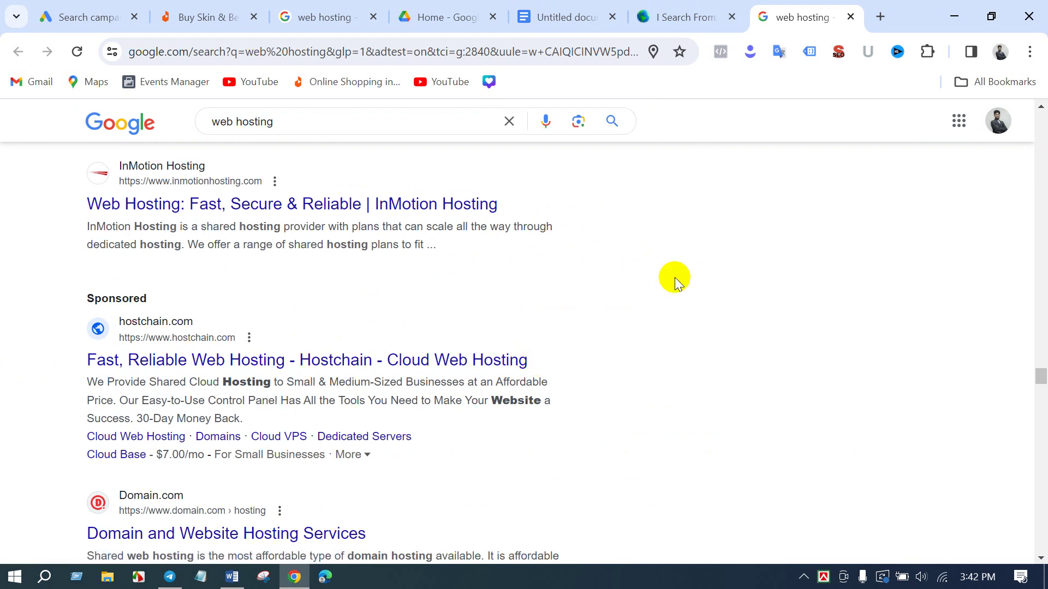
click(67, 6)
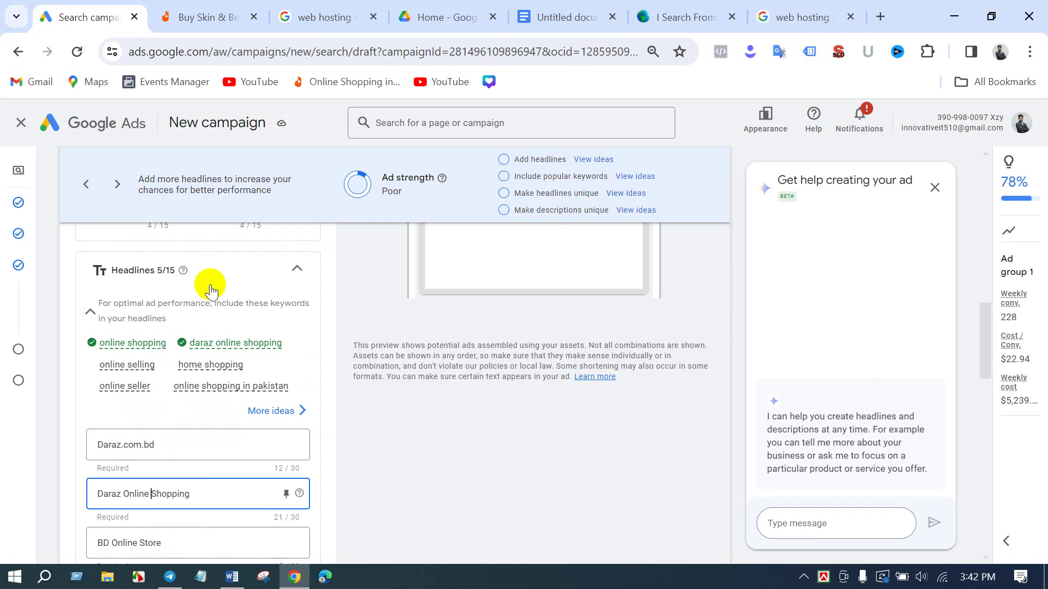
click(180, 446)
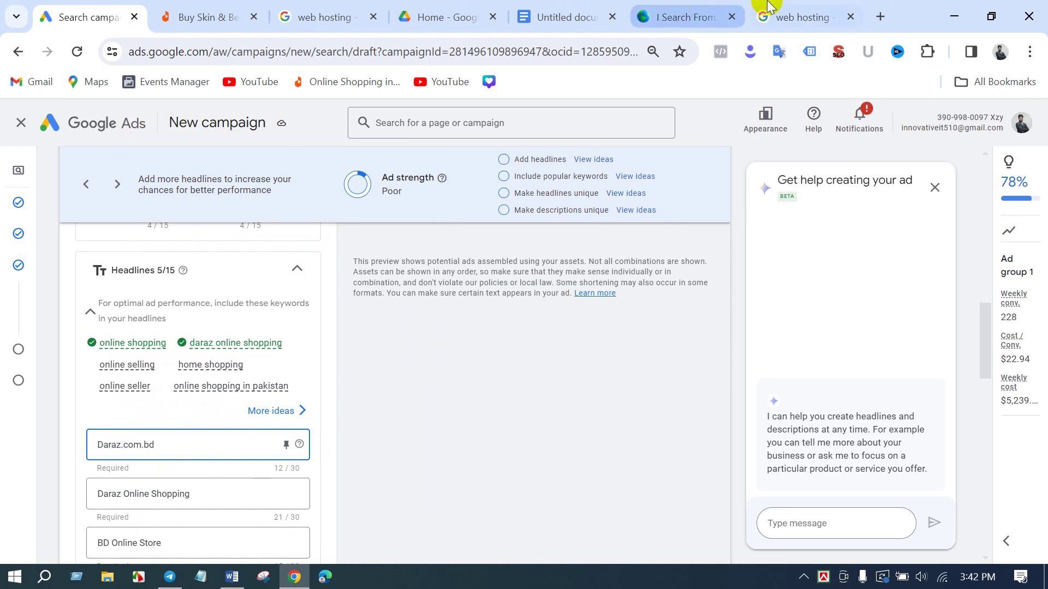
- Copy "Hosting for Your Success" from the first GoDaddy headline into list item 1 in the document and start item 2
click(567, 9)
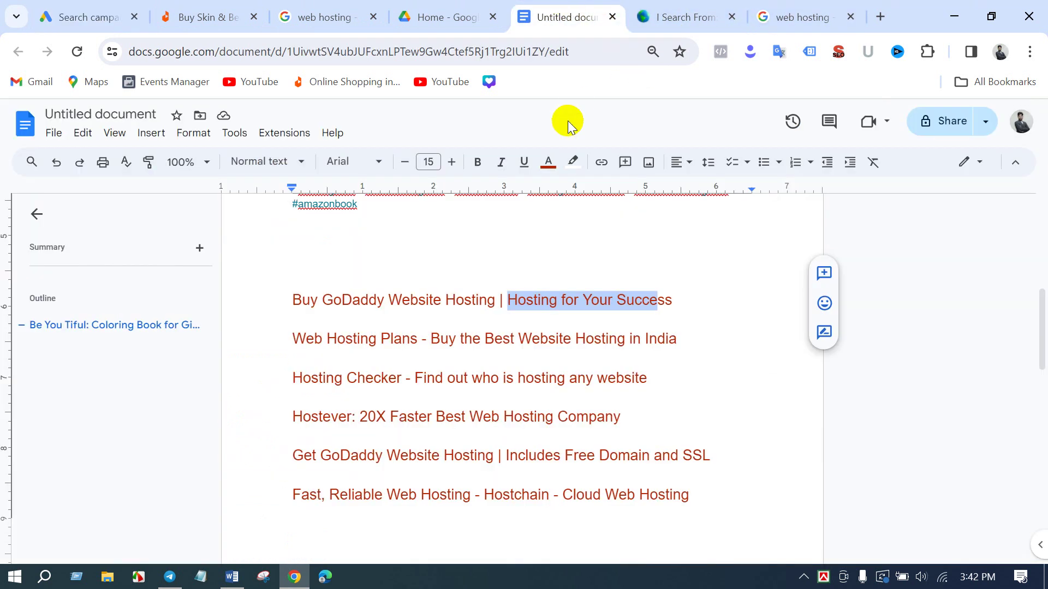
click(475, 444)
click(499, 300)
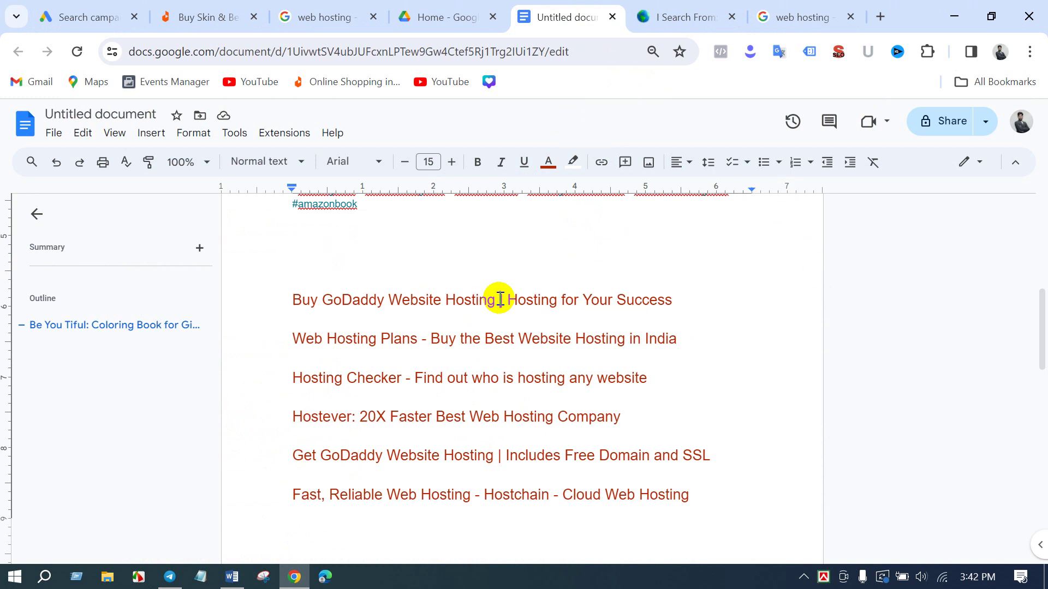
drag(511, 300, 679, 305)
key(ctrl+c)
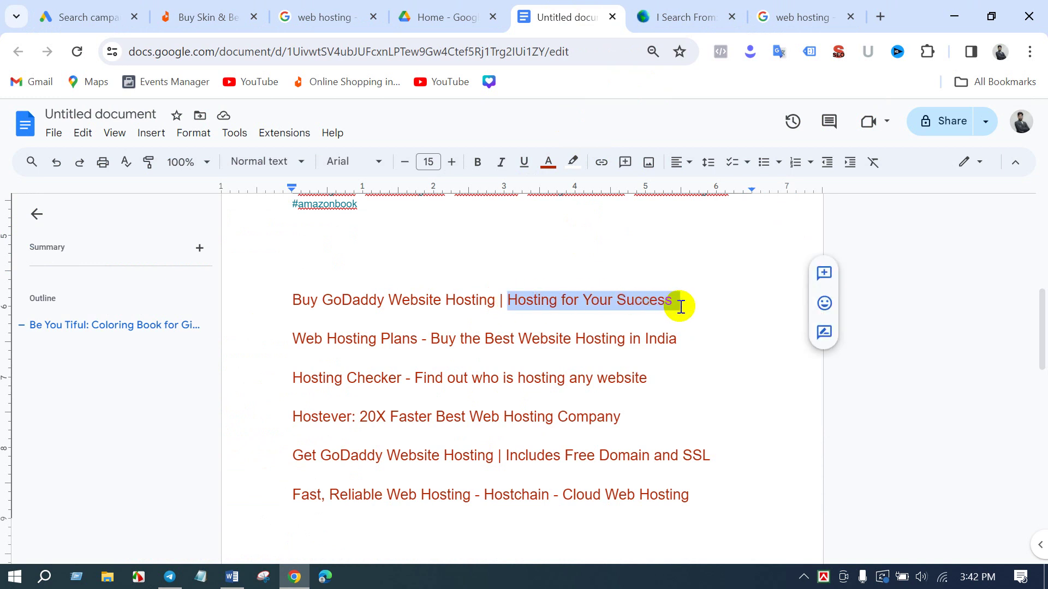
scroll(533, 375, down, 5)
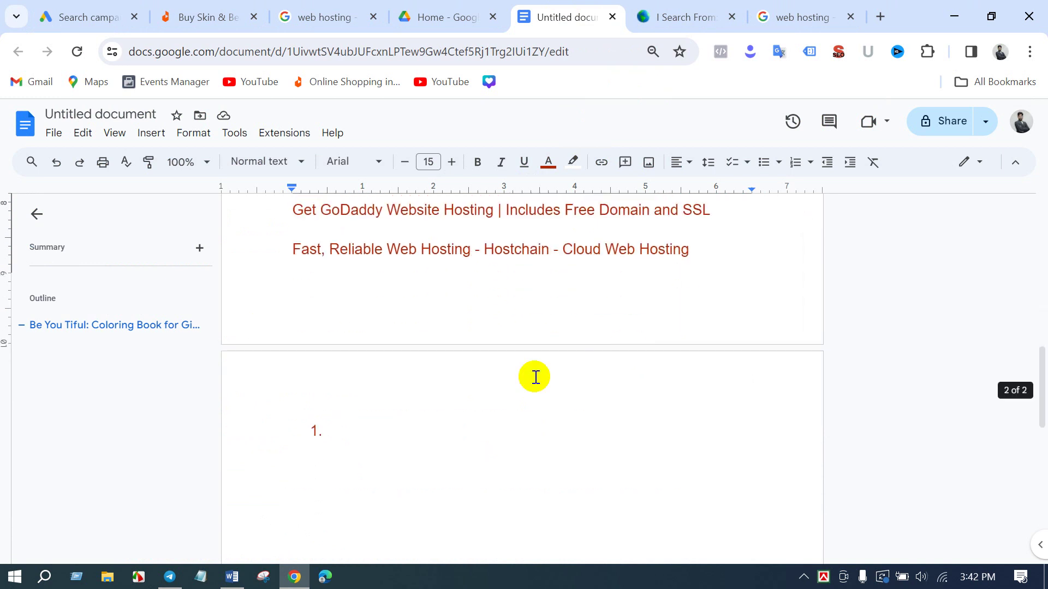
click(359, 428)
key(ctrl+v)
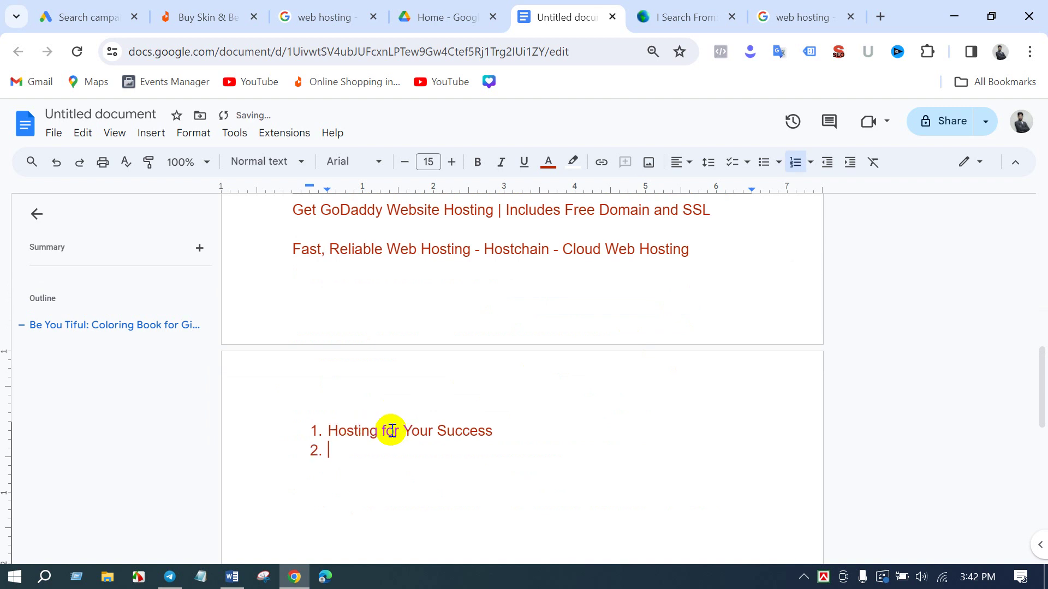
- Add "= Hosting for Your business" after "Hosting for Your Success" in list item 1 as a reworded headline
click(537, 434)
double_click(539, 433)
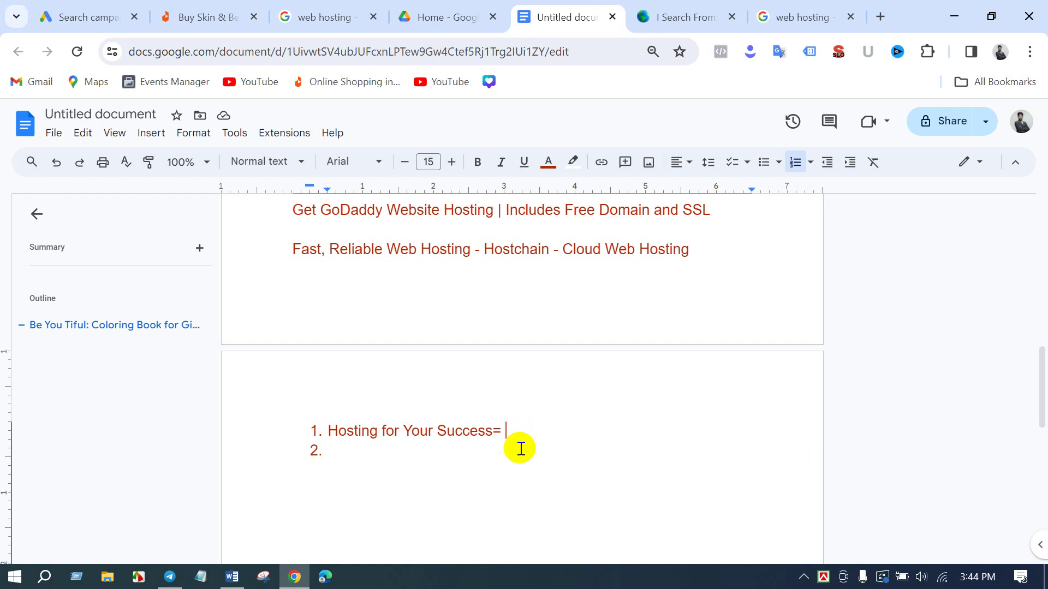
text(Hosting f)
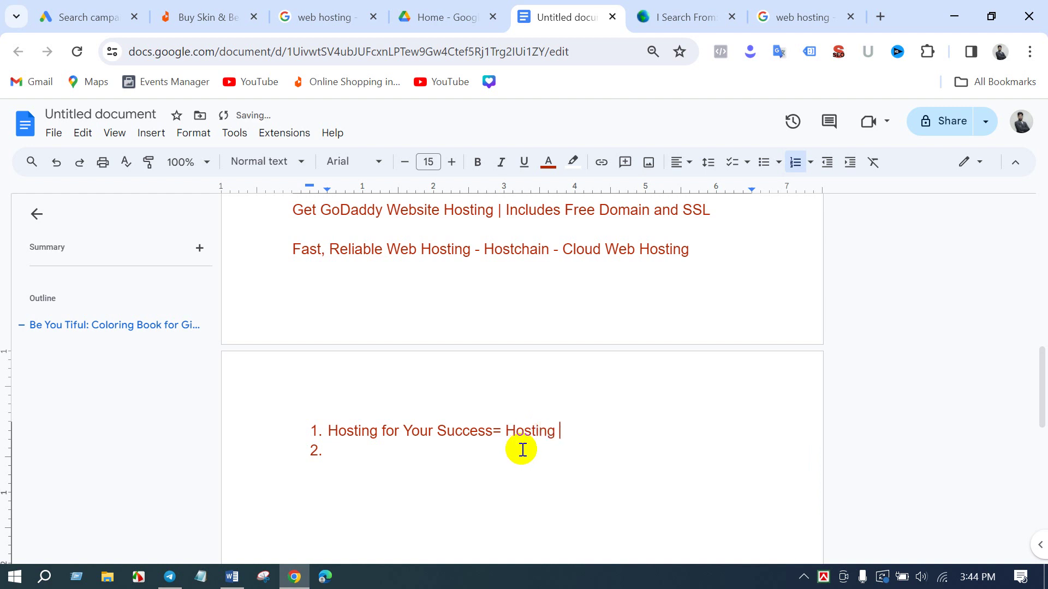
text(or)
key(BackSpace)
key(BackSpace)
key(BackSpace)
key(BackSpace)
text(F)
key(BackSpace)
text(for Your busines)
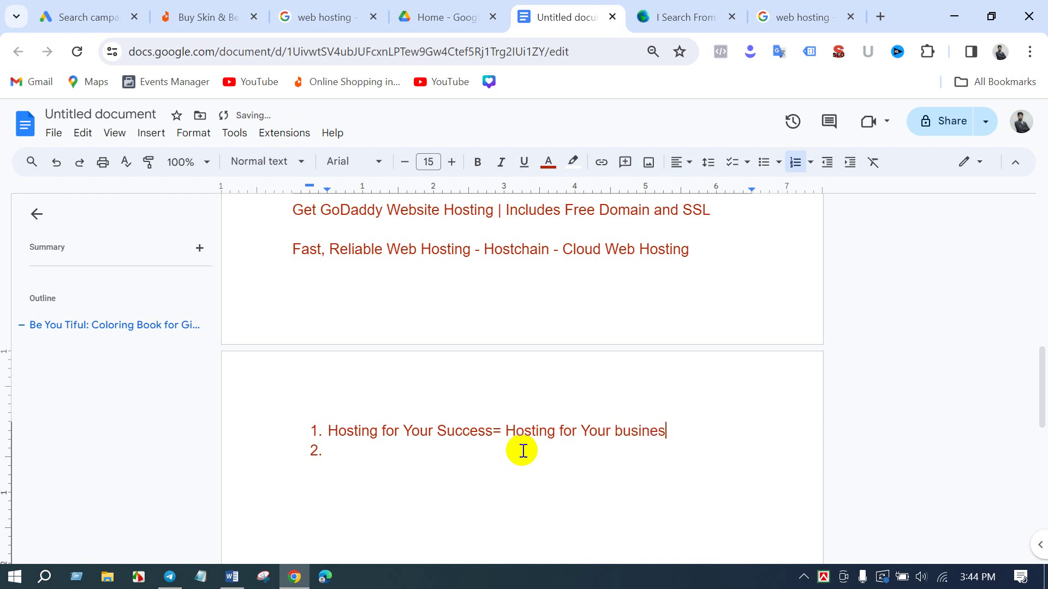
text(s)
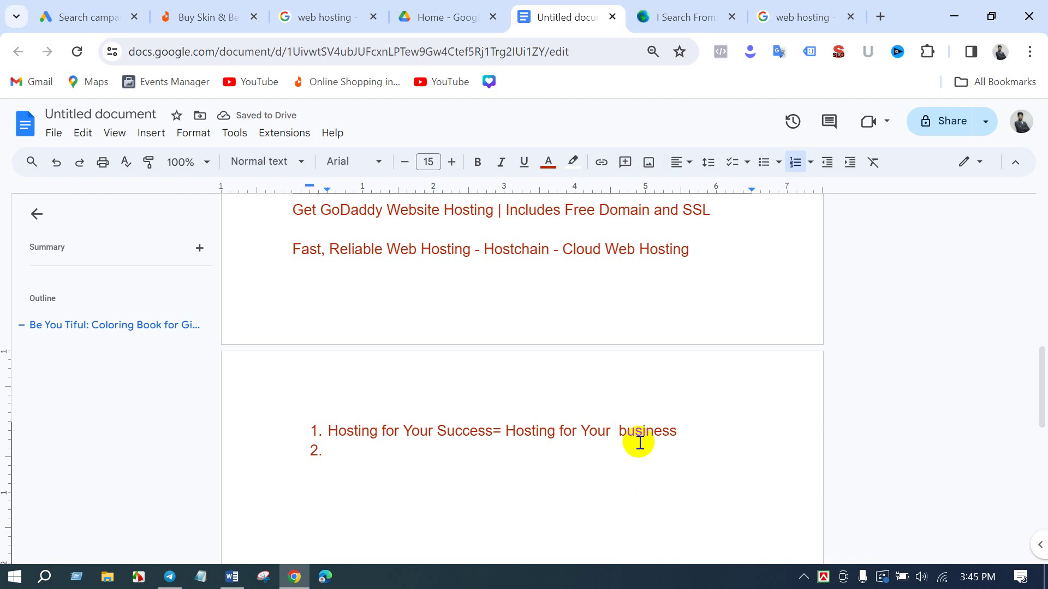
- Insert "Small" before "business" in the reworded headline and select the phrase "Hosting for Your Small business"
text(small)
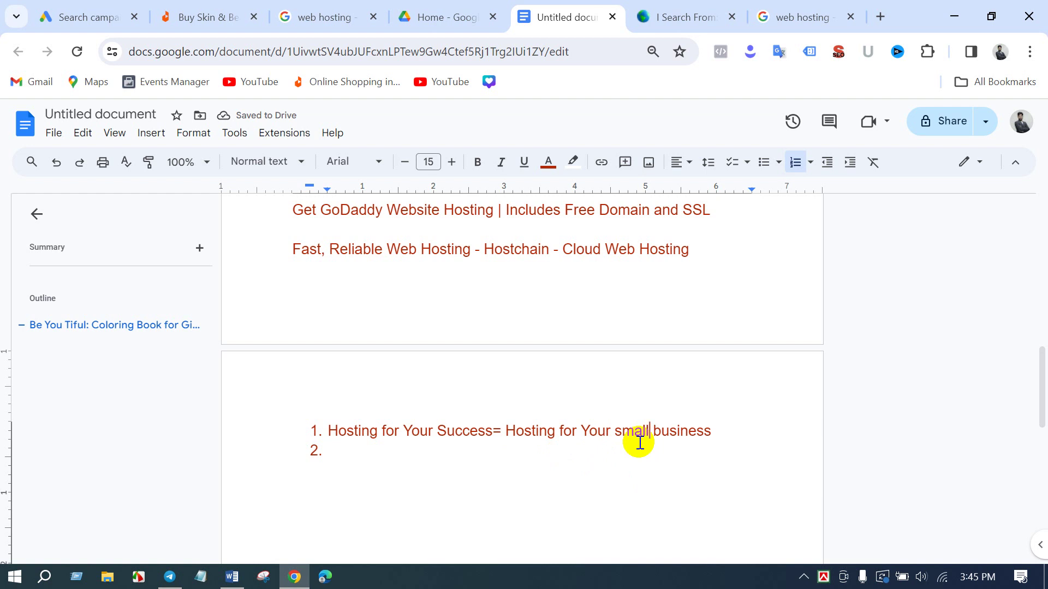
click(623, 432)
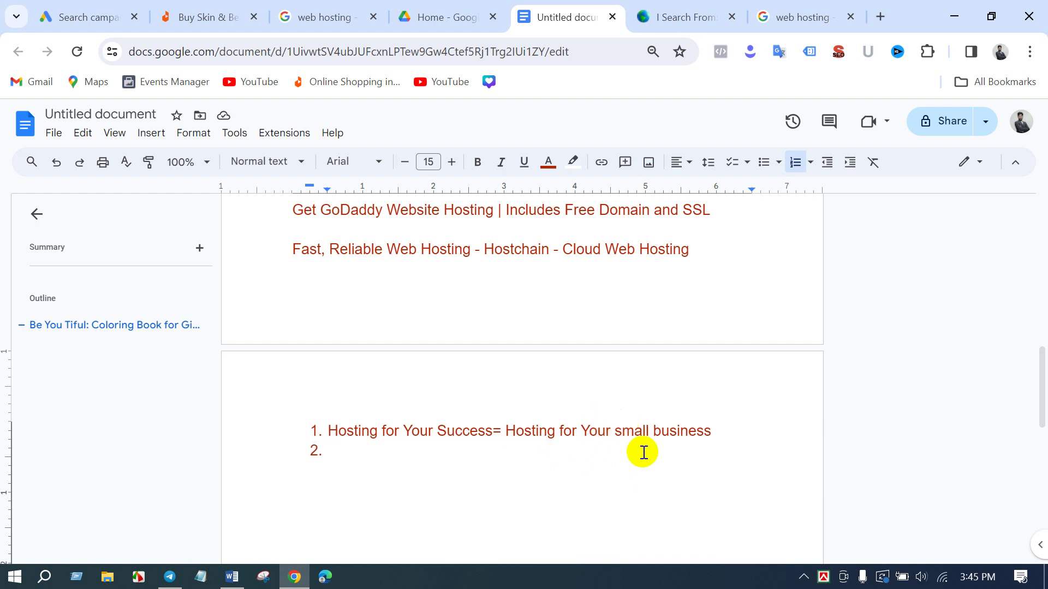
key(BackSpace)
text(S)
drag(713, 433, 505, 427)
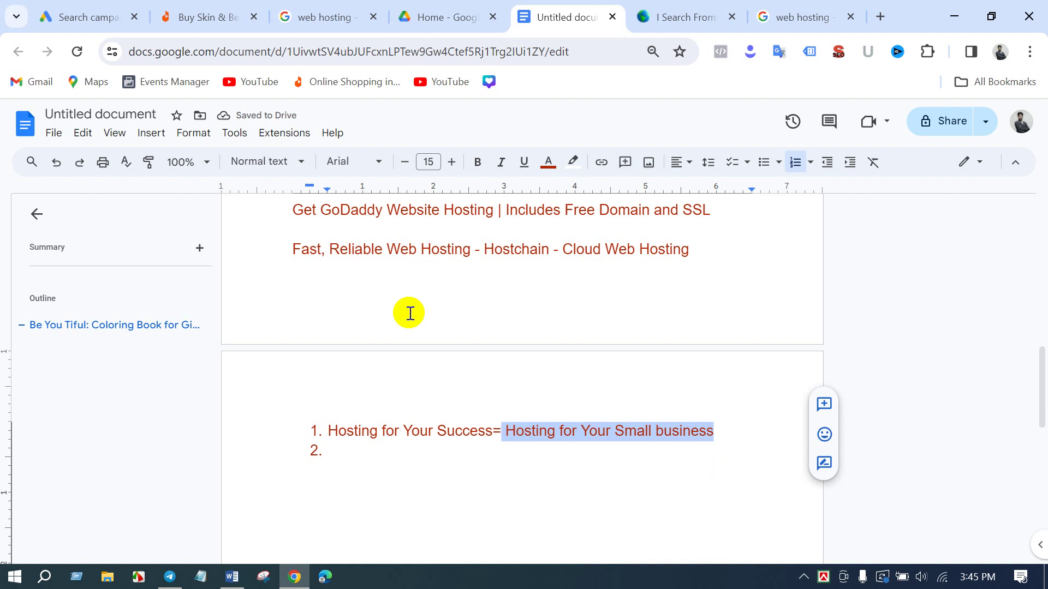
- Replace the first headline in the Google Ads campaign with "Hosting for Your Small business" from the document
click(76, 15)
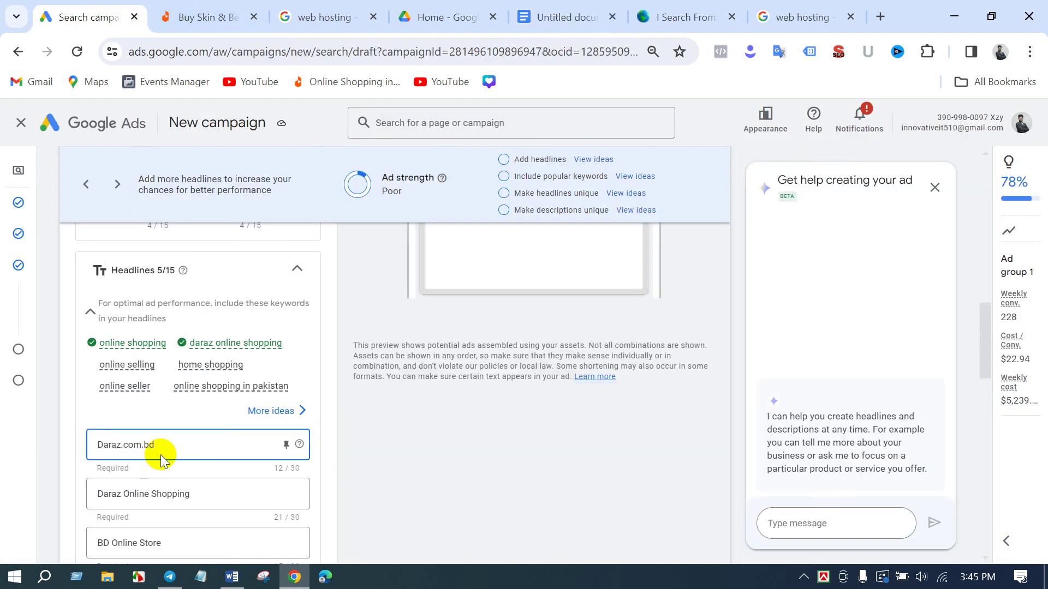
click(133, 447)
drag(154, 446, 96, 454)
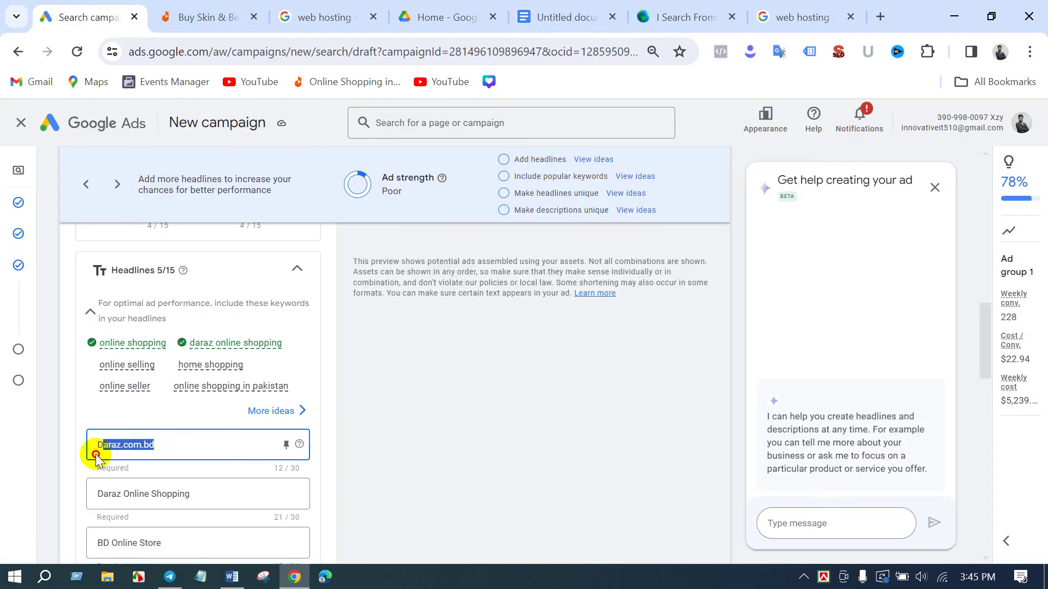
text(Hosting for Your Small business)
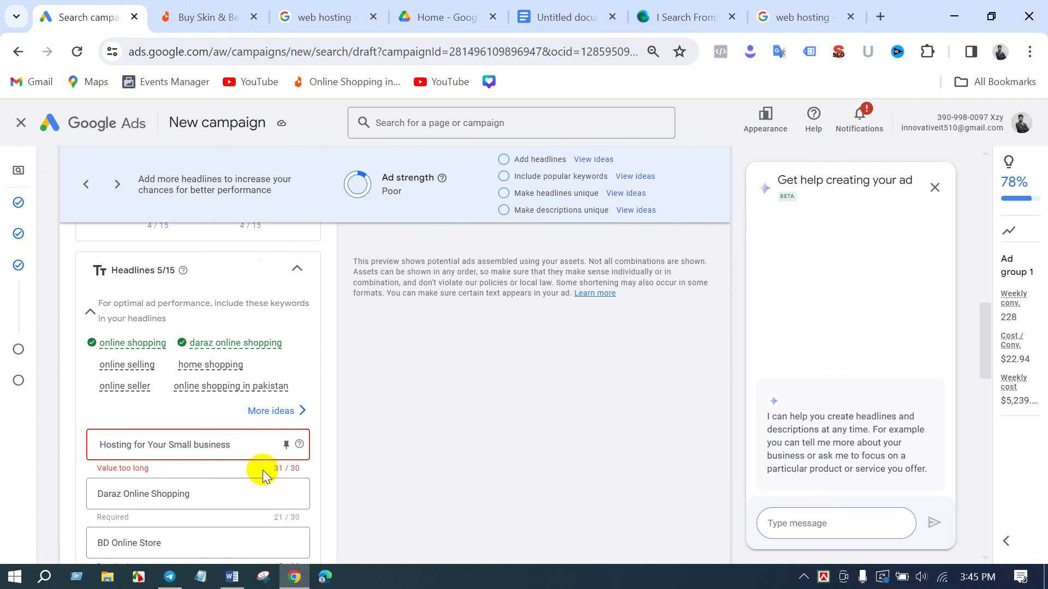
click(176, 411)
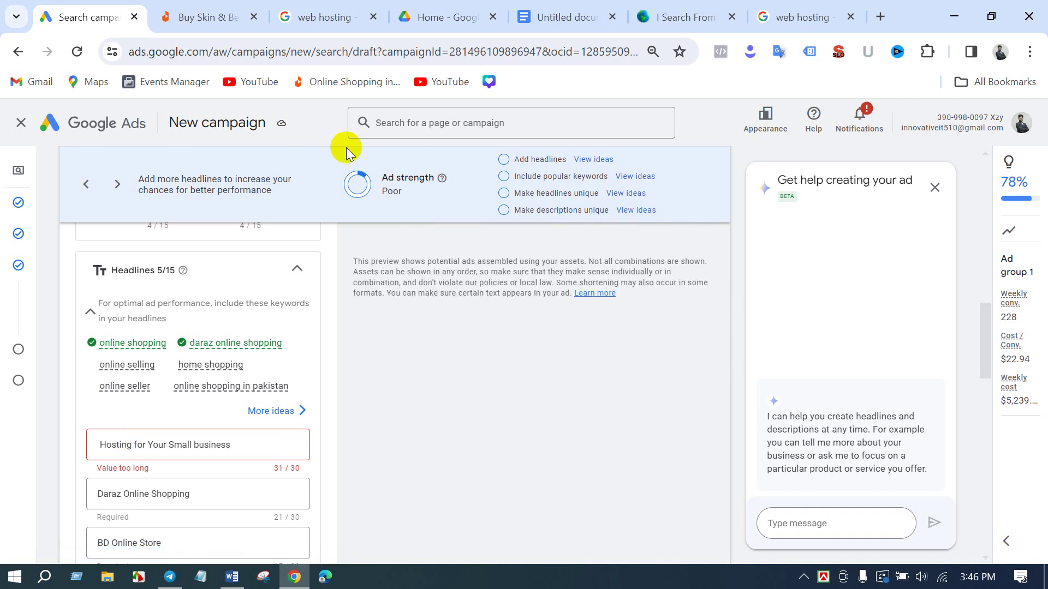
- Search Google for "nyc time" in a new browser tab and check the current time and location for New York
key(ctrl+t)
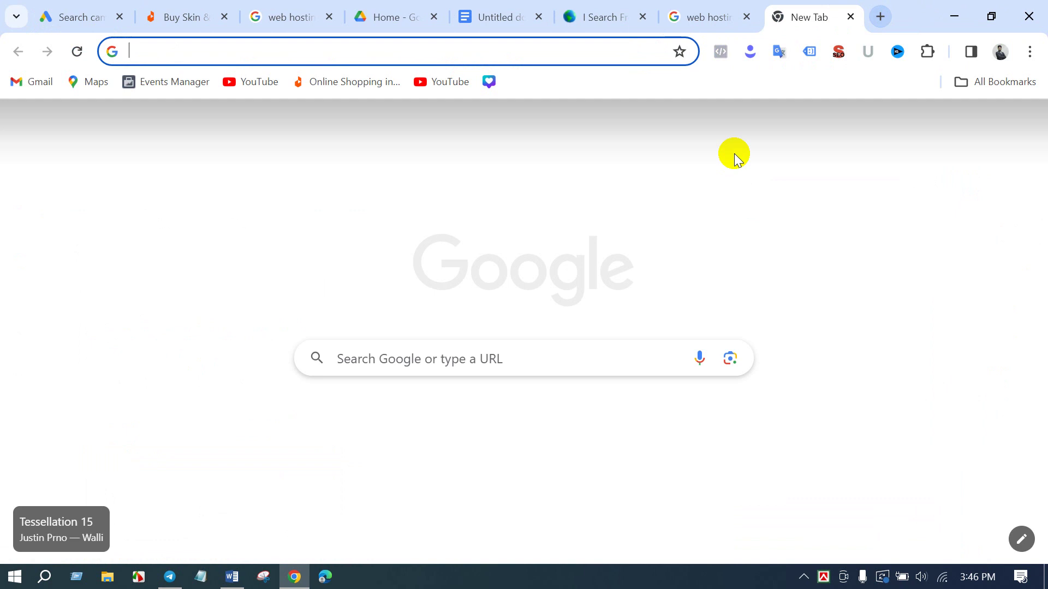
text(nyc)
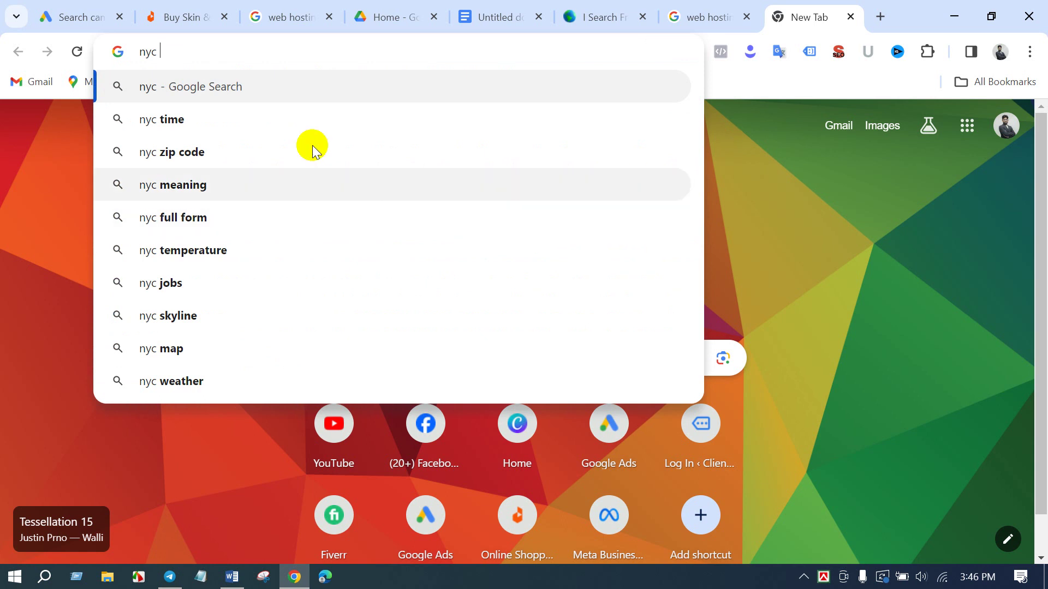
click(184, 122)
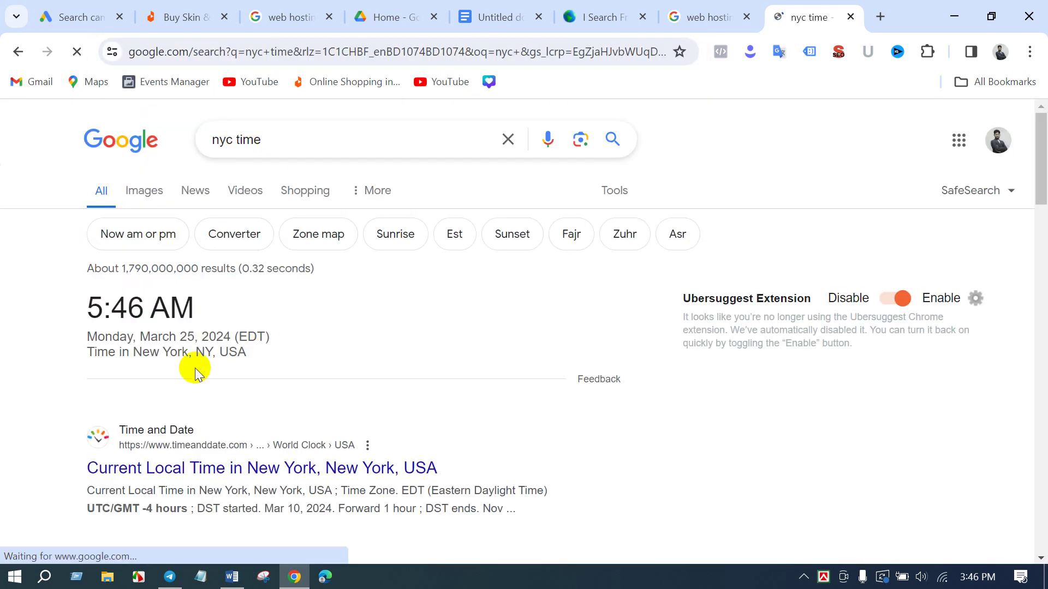
drag(139, 357, 205, 365)
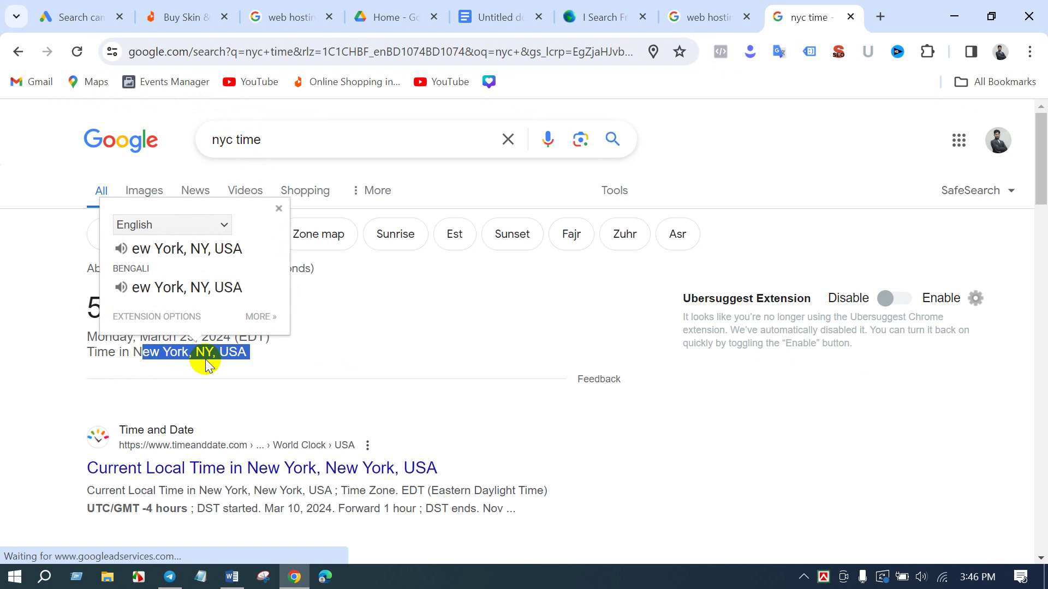
click(205, 365)
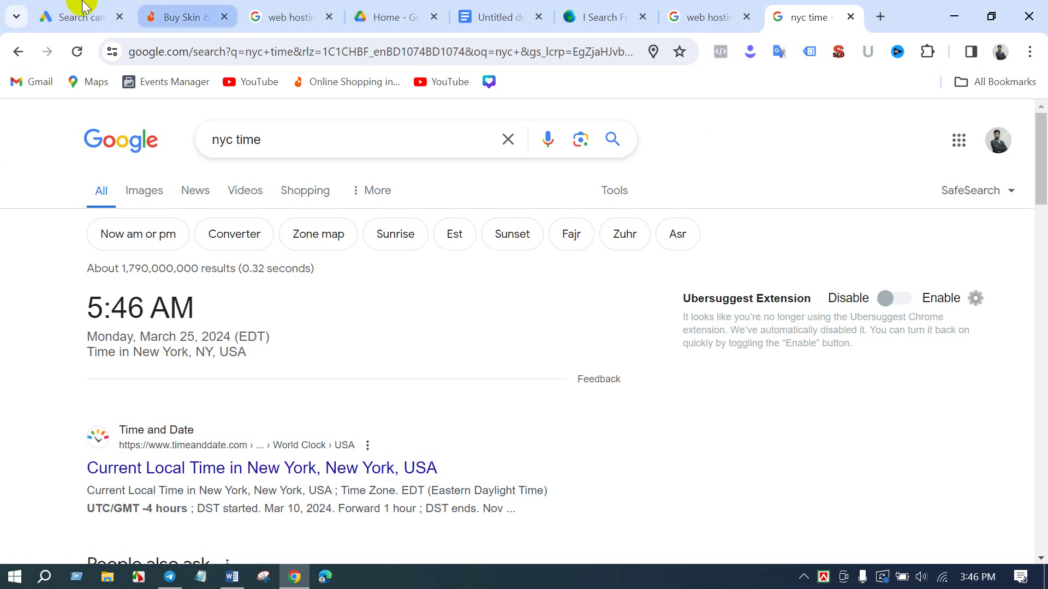
- Review the first campaign headline alongside the hostchain.com search ad and the New York time result
click(82, 17)
click(238, 448)
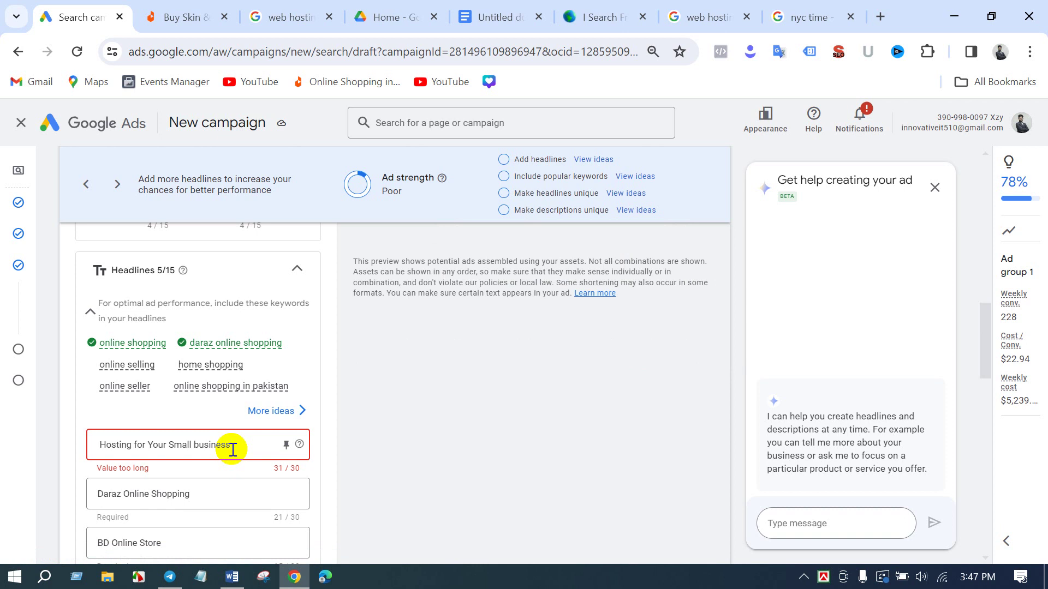
click(729, 12)
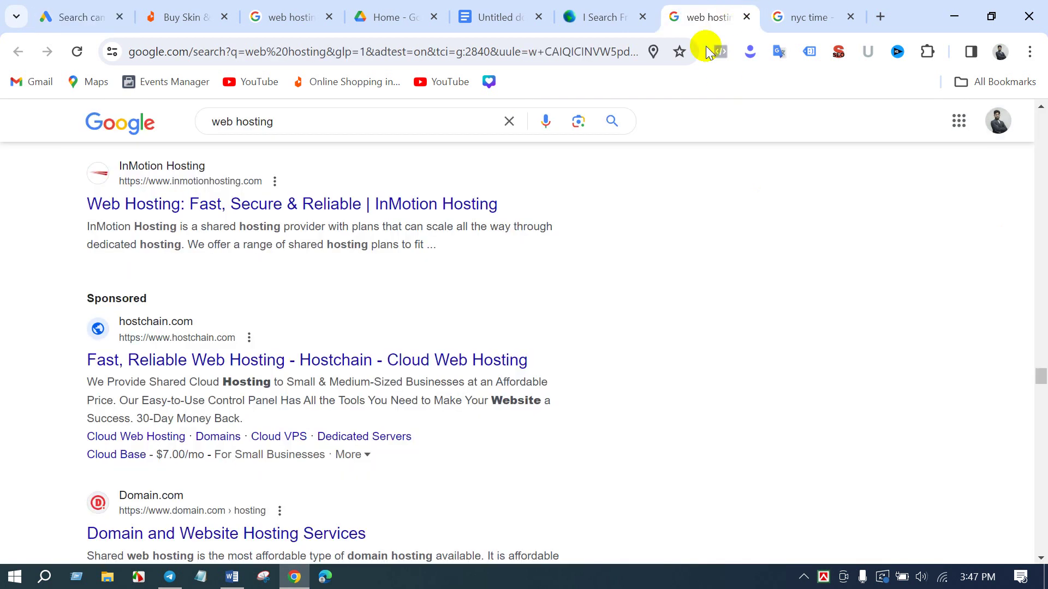
click(806, 13)
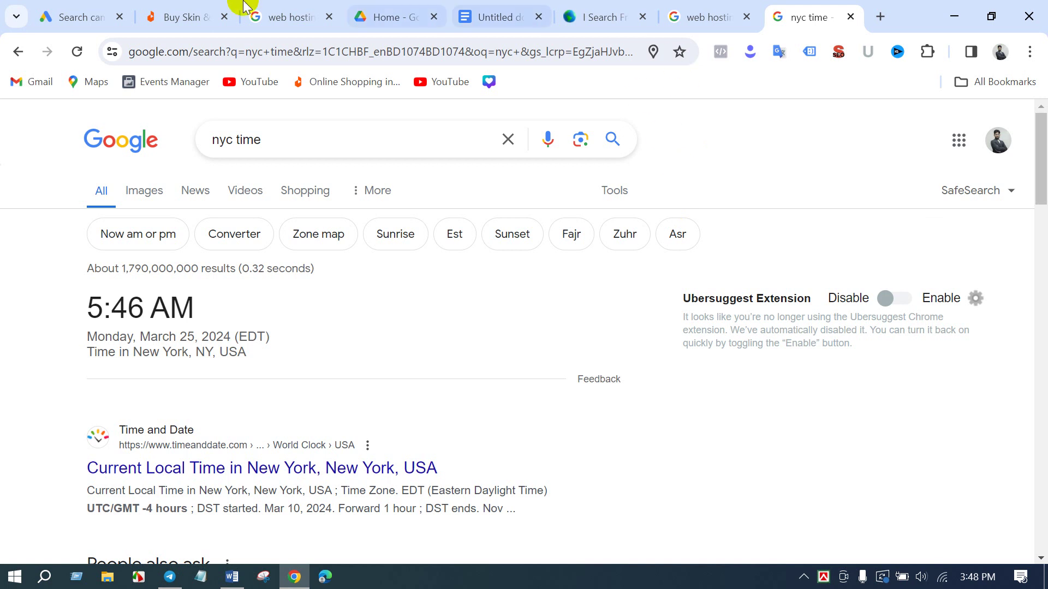
- Copy "Fast, Reliable Web Hosting" from the Hostchain headline in the Google Docs document into list item 2
click(517, 7)
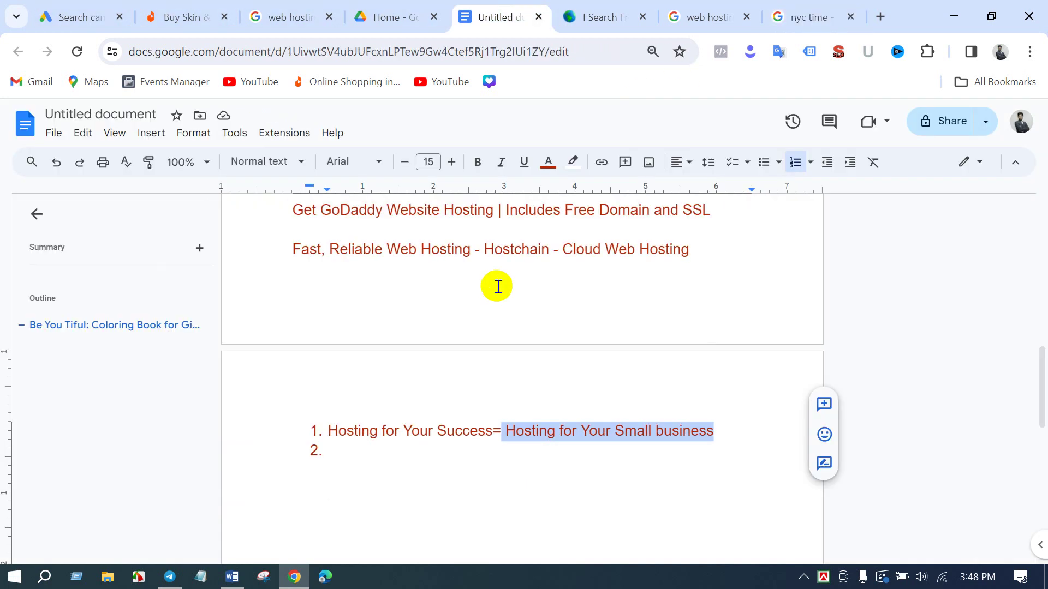
scroll(497, 286, up, 3)
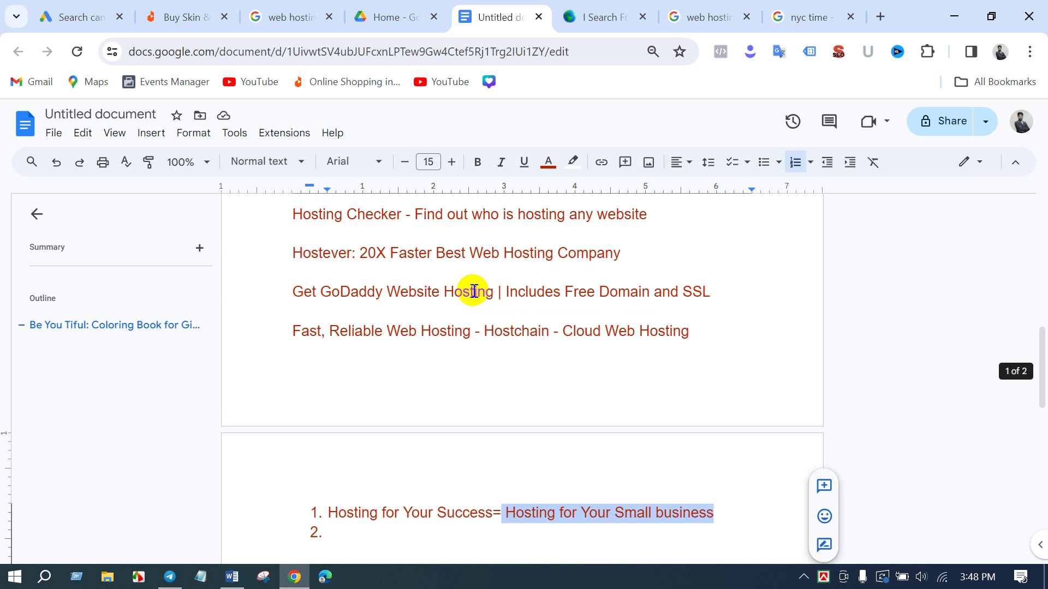
click(295, 333)
drag(297, 335, 476, 340)
key(ctrl+c)
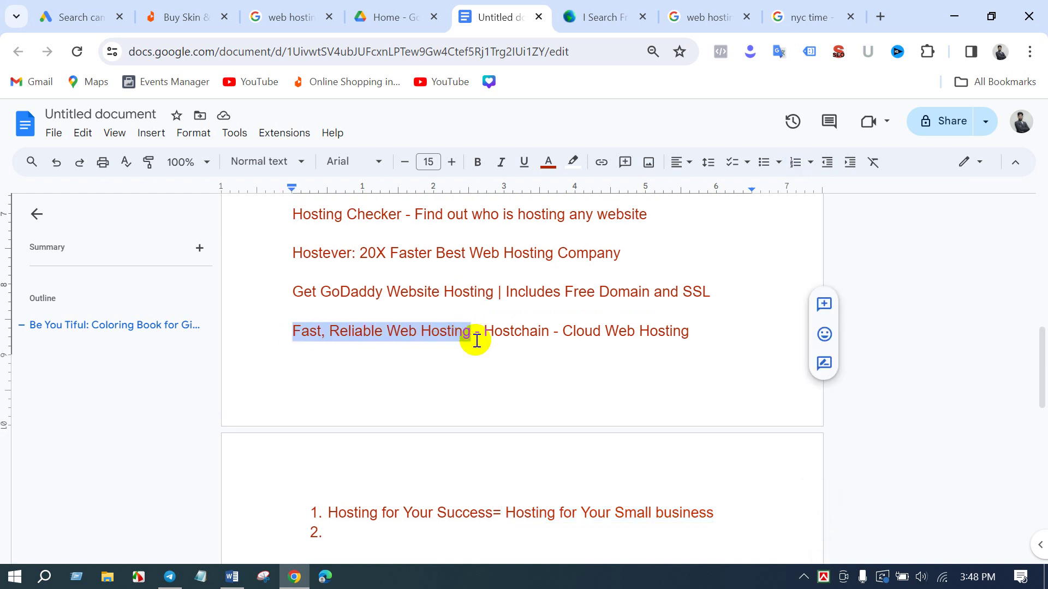
scroll(464, 376, down, 3)
click(342, 376)
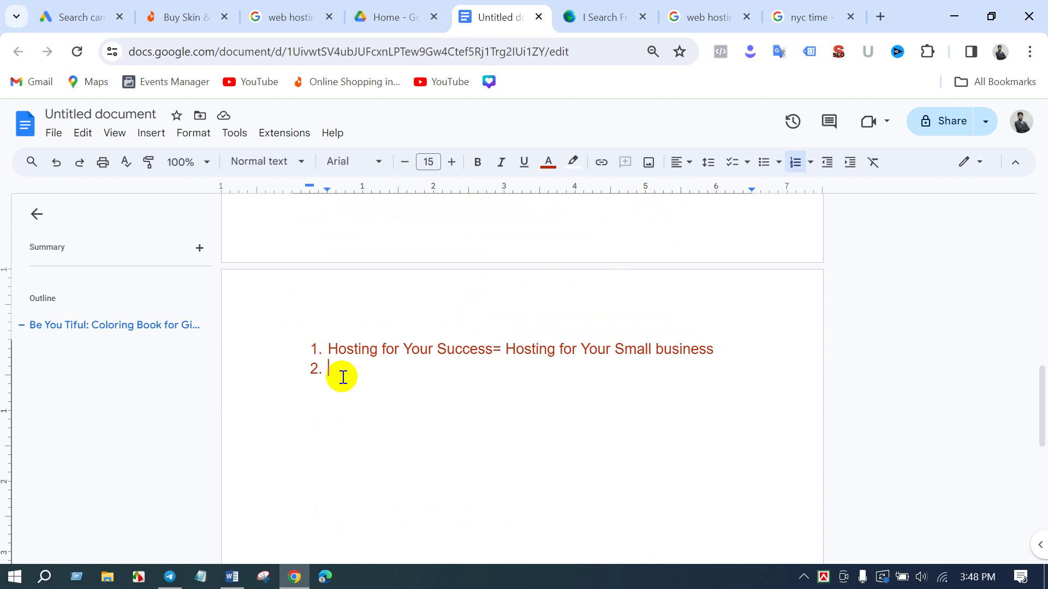
key(ctrl+v)
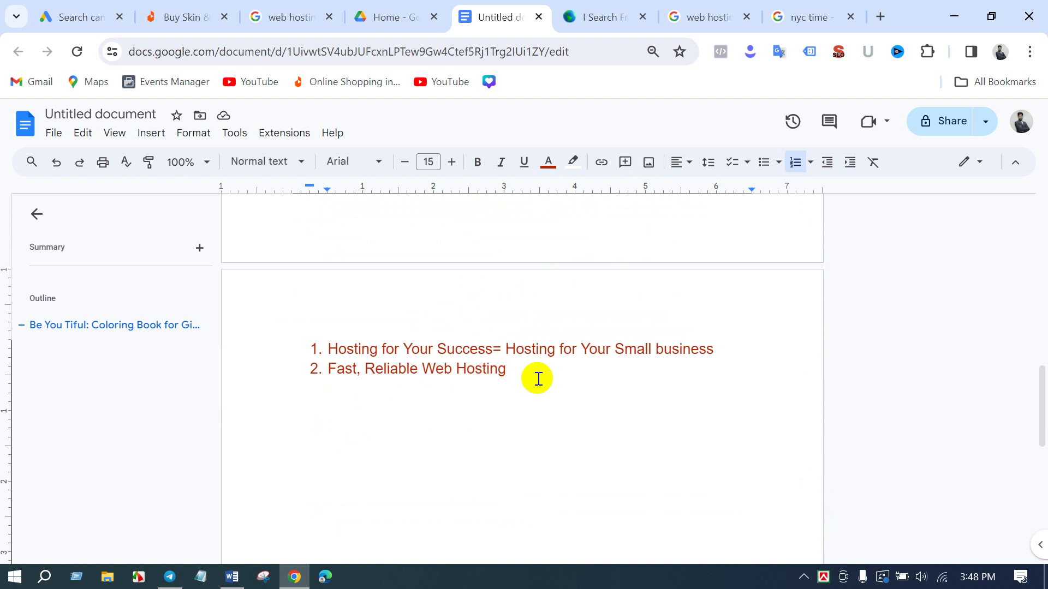
- Add "= Fasted, Reliable Web Hosting" after the original phrase in list item 2 as a reworded headline
text(=)
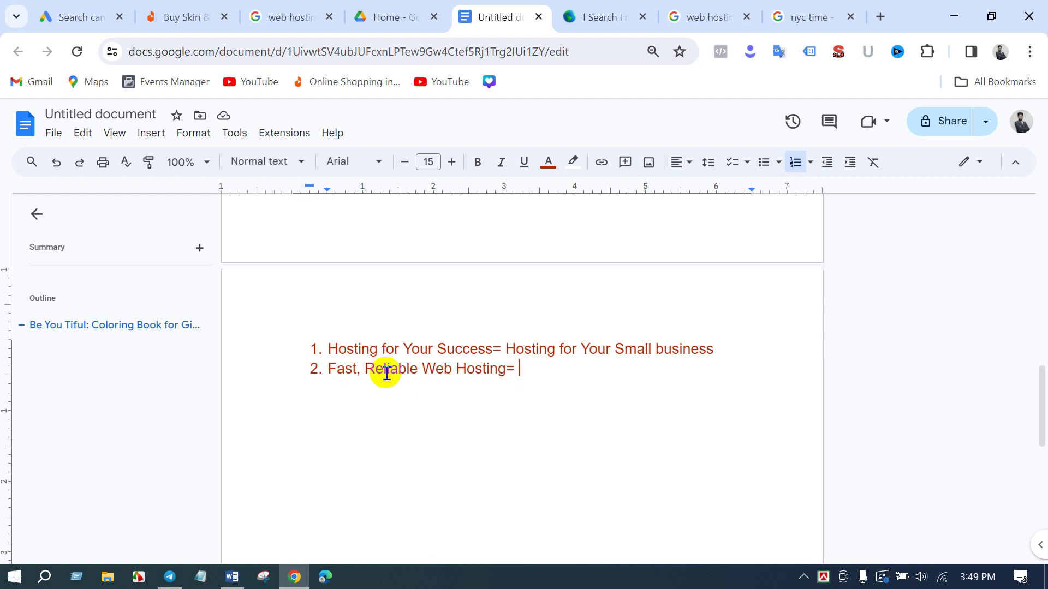
drag(320, 367, 506, 376)
key(ctrl+c)
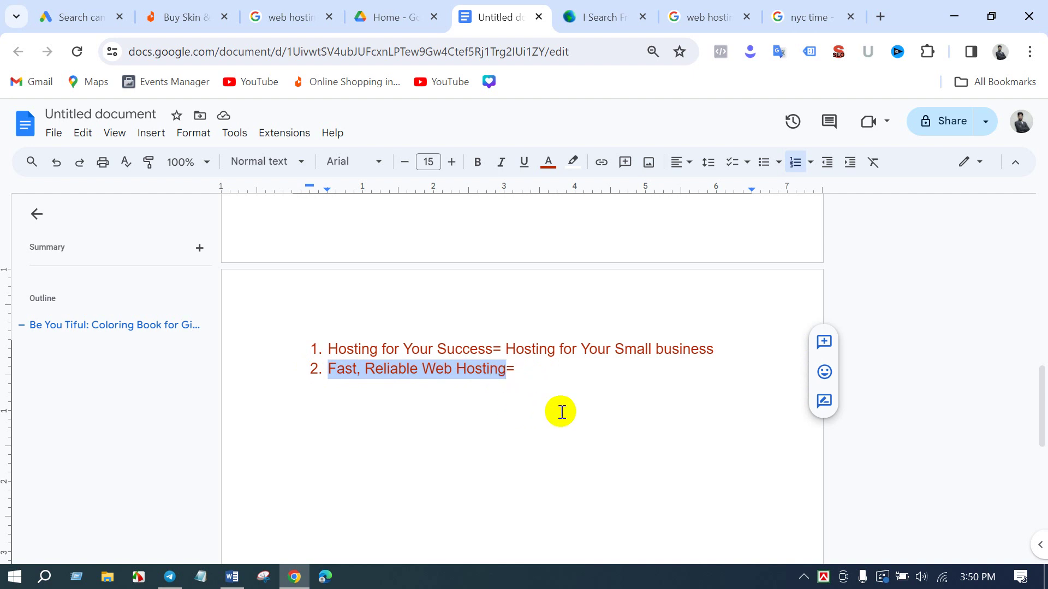
click(533, 367)
key(ctrl+v)
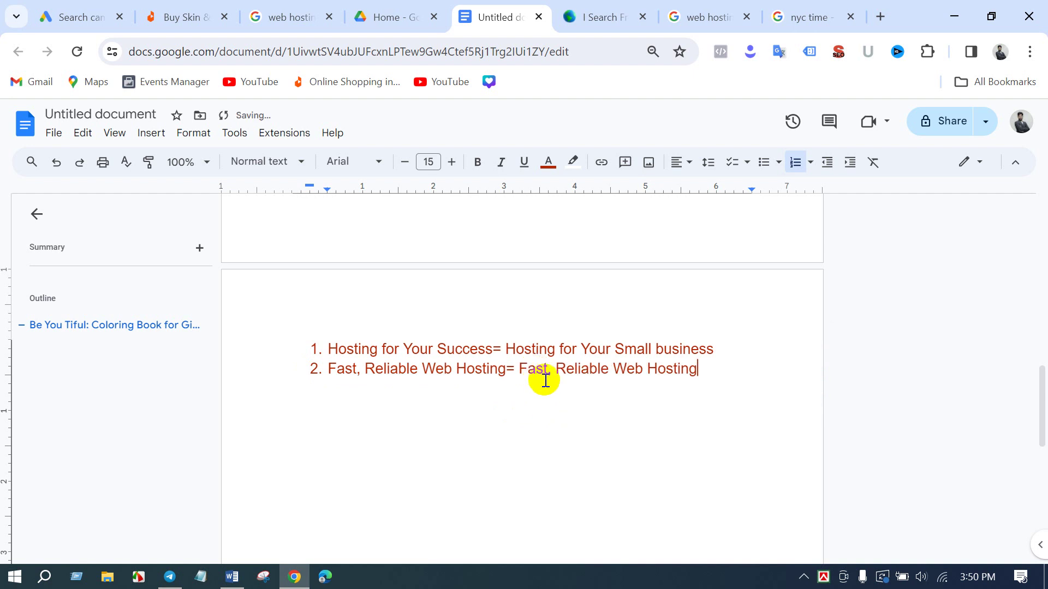
click(551, 371)
text(ed)
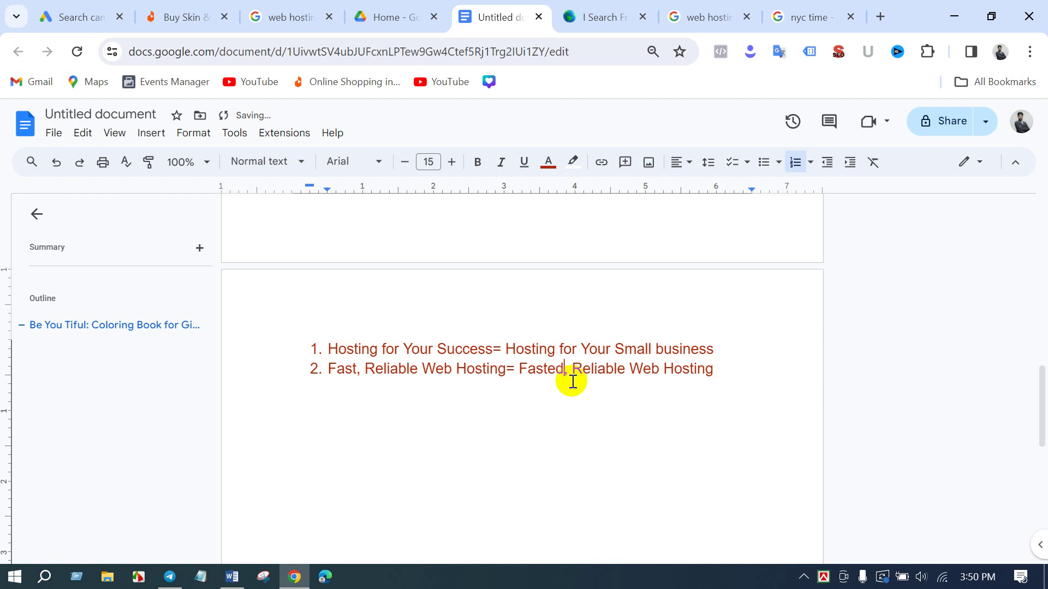
- Copy "Fasted, Reliable Web Hosting" from list item 2 into the campaign's third headline in Google Ads, replacing "BD Online Store"
drag(516, 368, 742, 370)
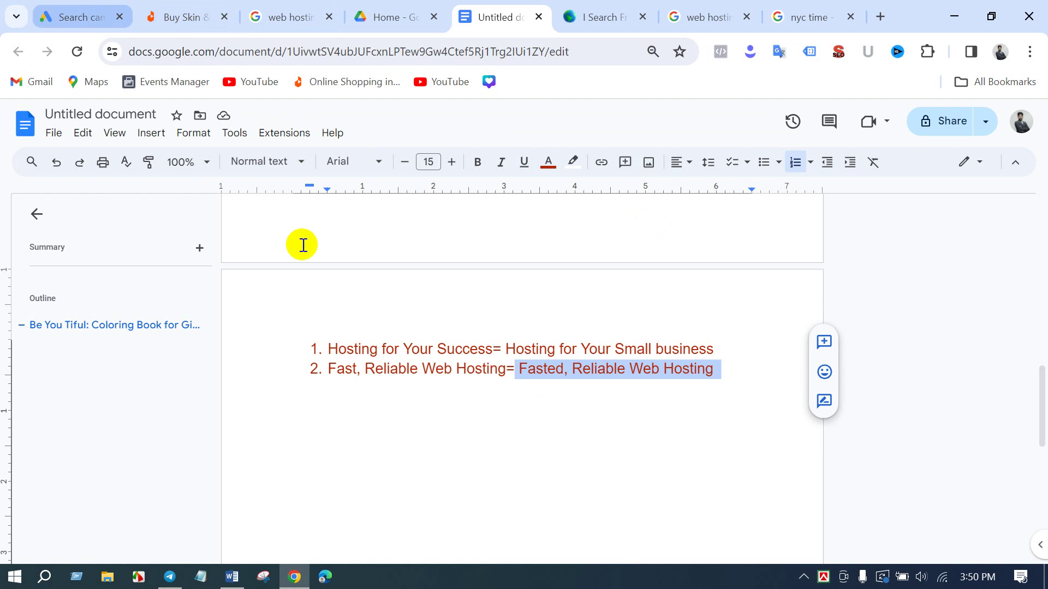
click(77, 17)
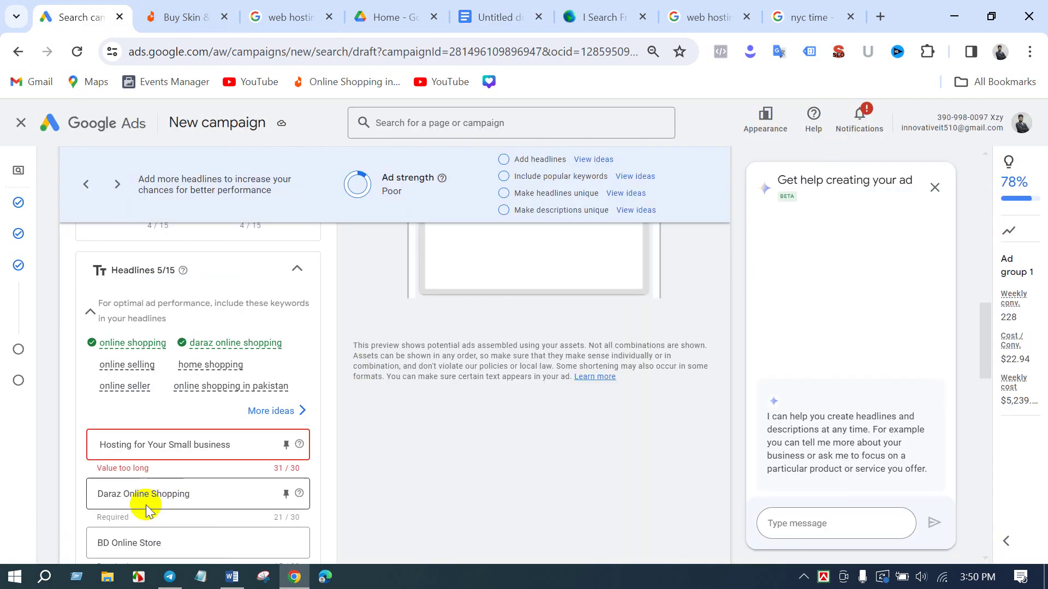
scroll(153, 382, down, 3)
click(152, 382)
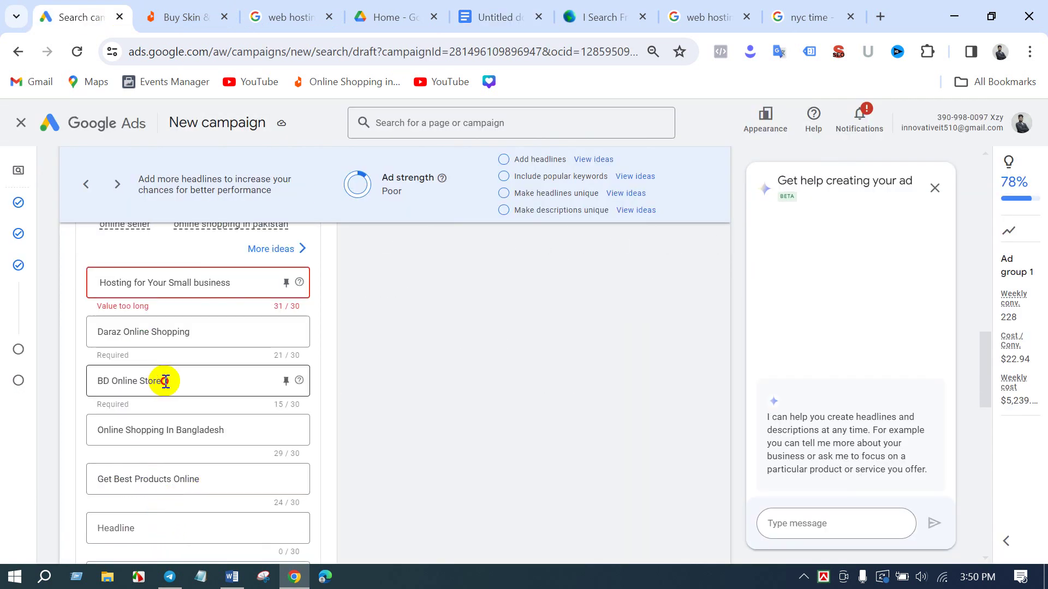
drag(163, 381, 91, 378)
key(BackSpace)
text(Fasted, Reliable Web Hosting)
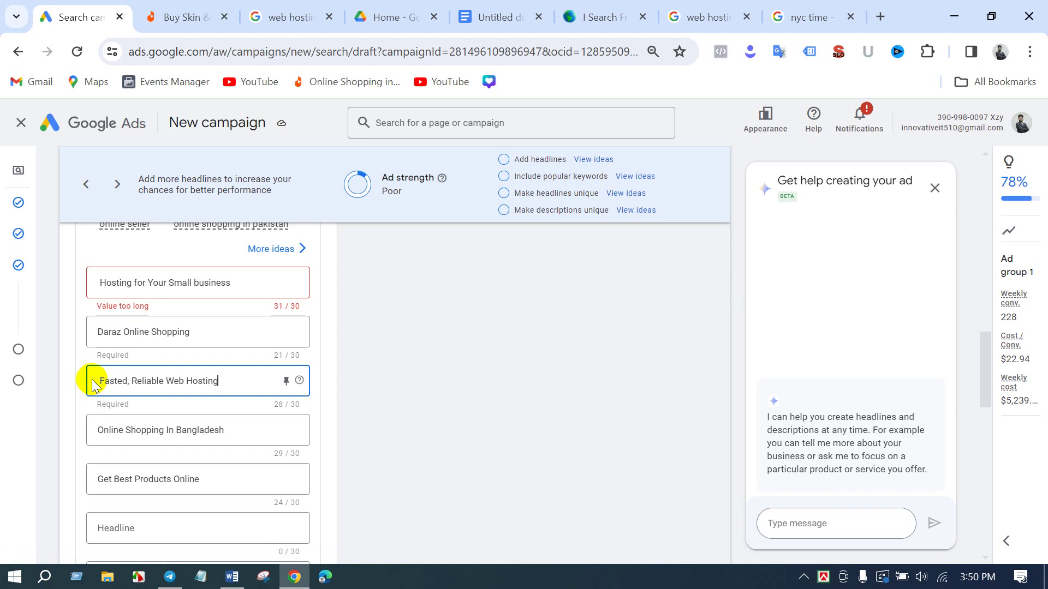
- Replace the word "Reliable" with "Cheap" in the third campaign headline
drag(132, 384, 167, 385)
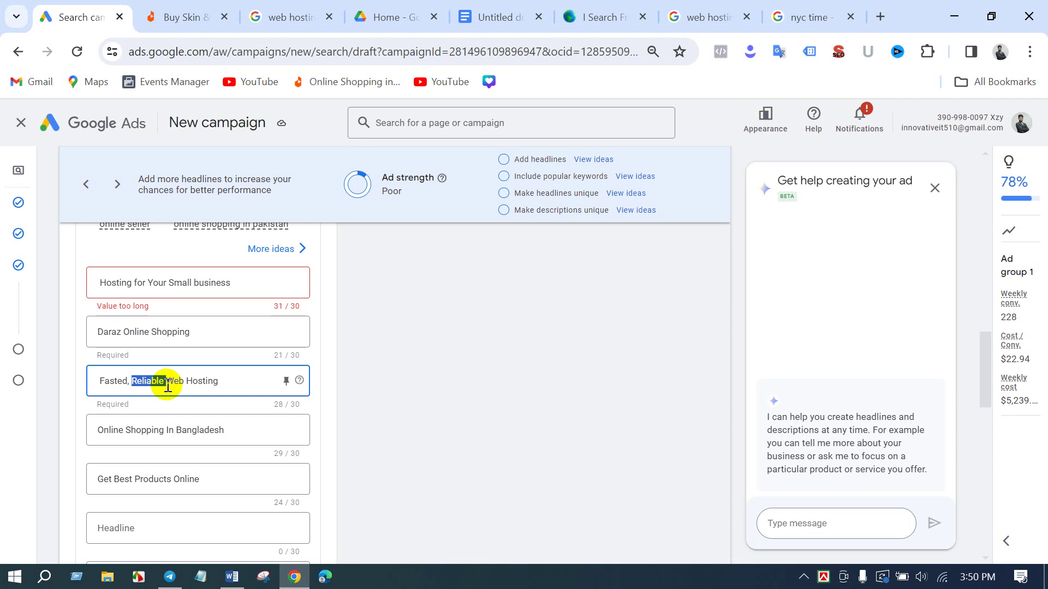
key(BackSpace)
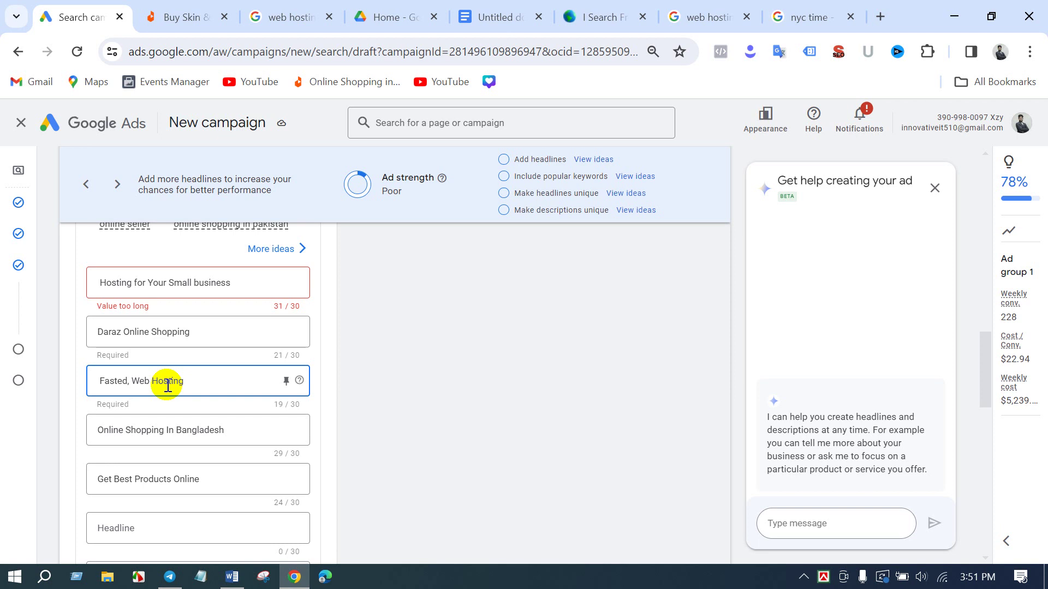
text(Cheap)
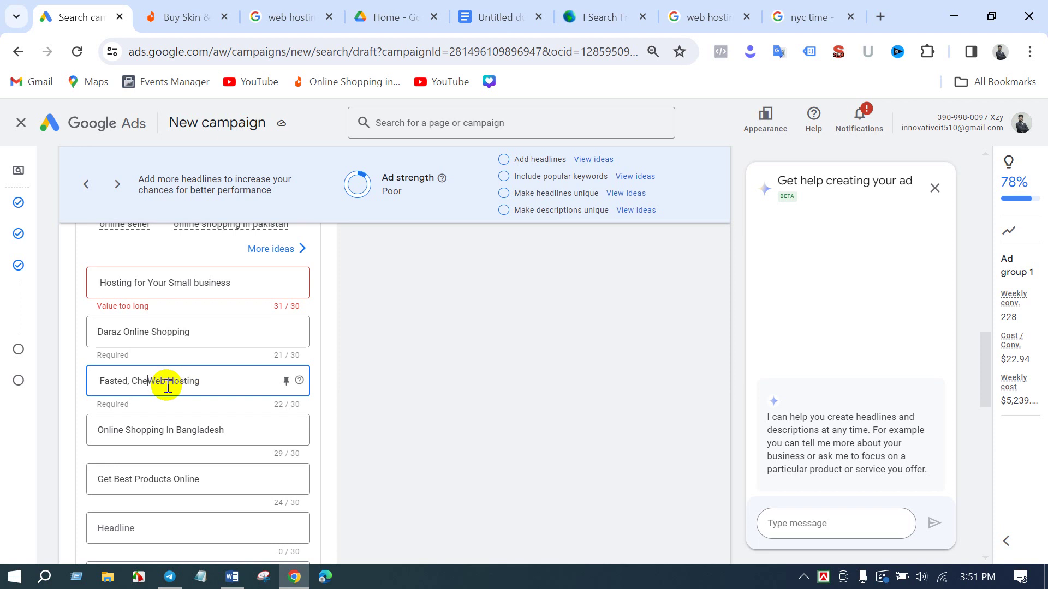
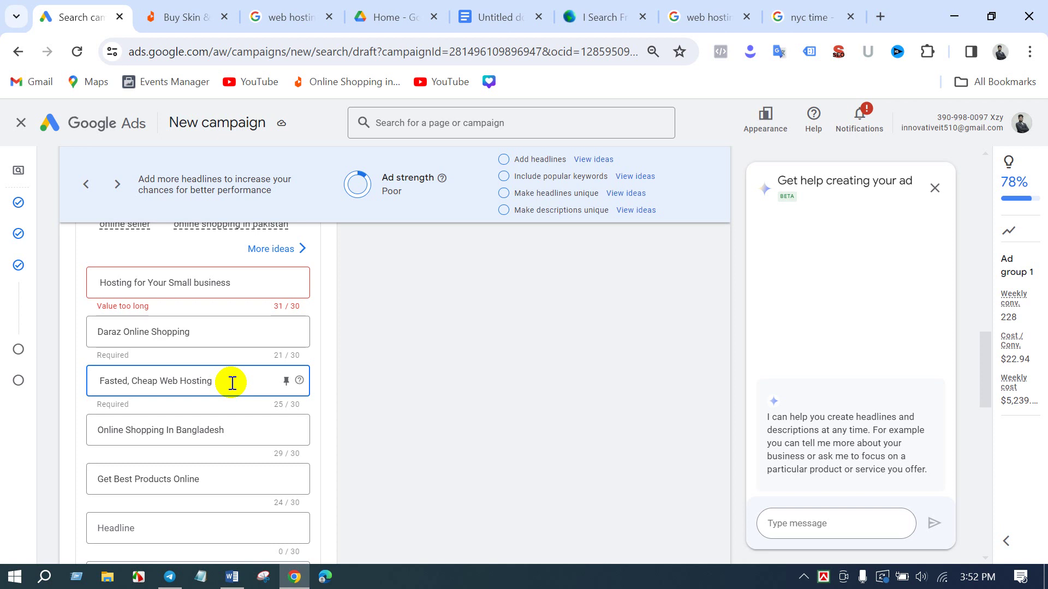
- Copy "Web Hosting Plans" from the second collected headline in the Google Docs document into a new list item 3
click(290, 16)
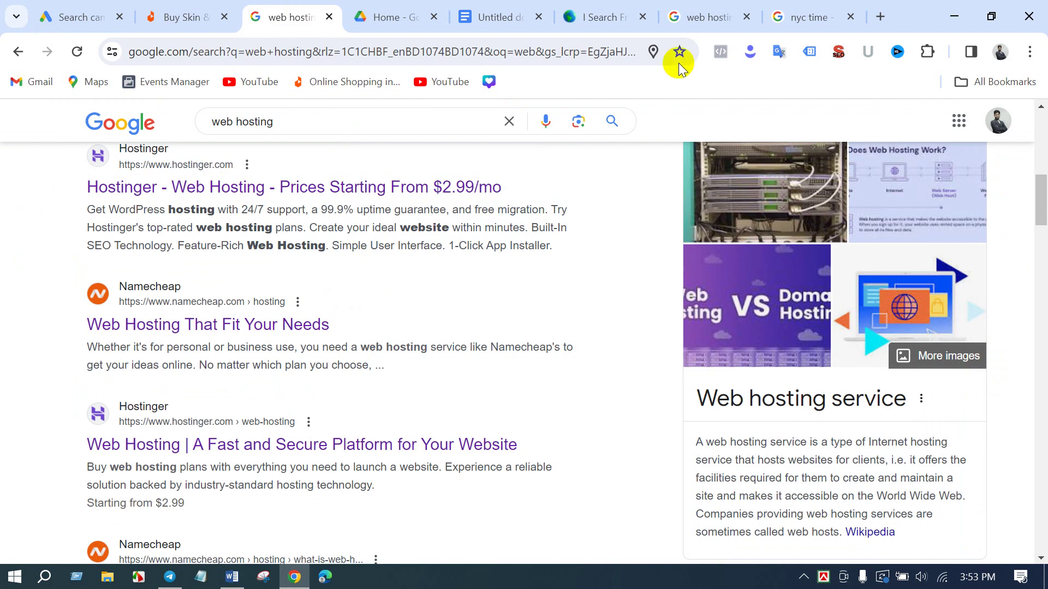
click(521, 15)
click(453, 324)
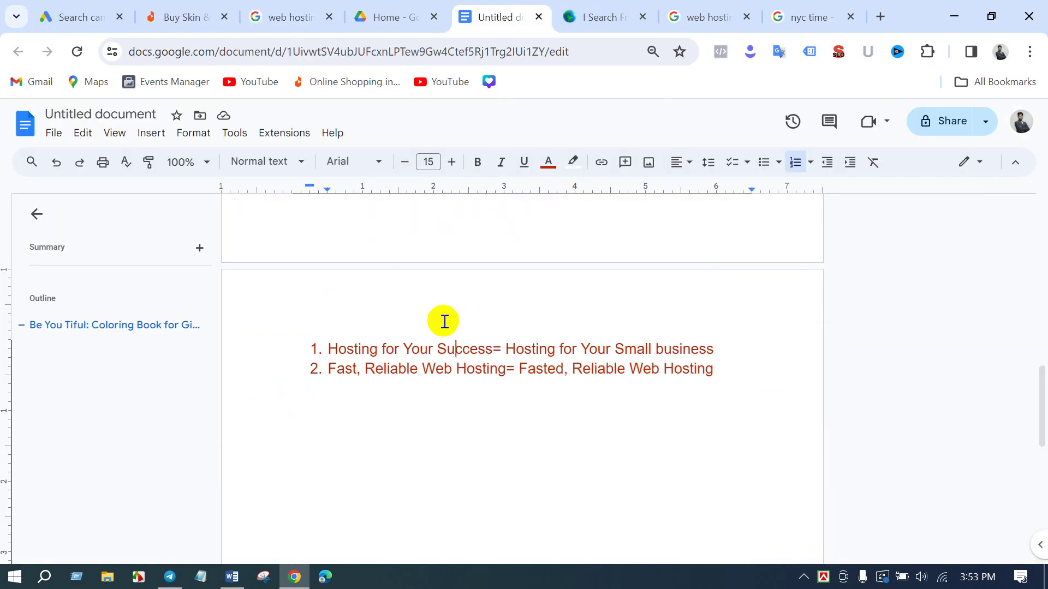
scroll(424, 326, up, 5)
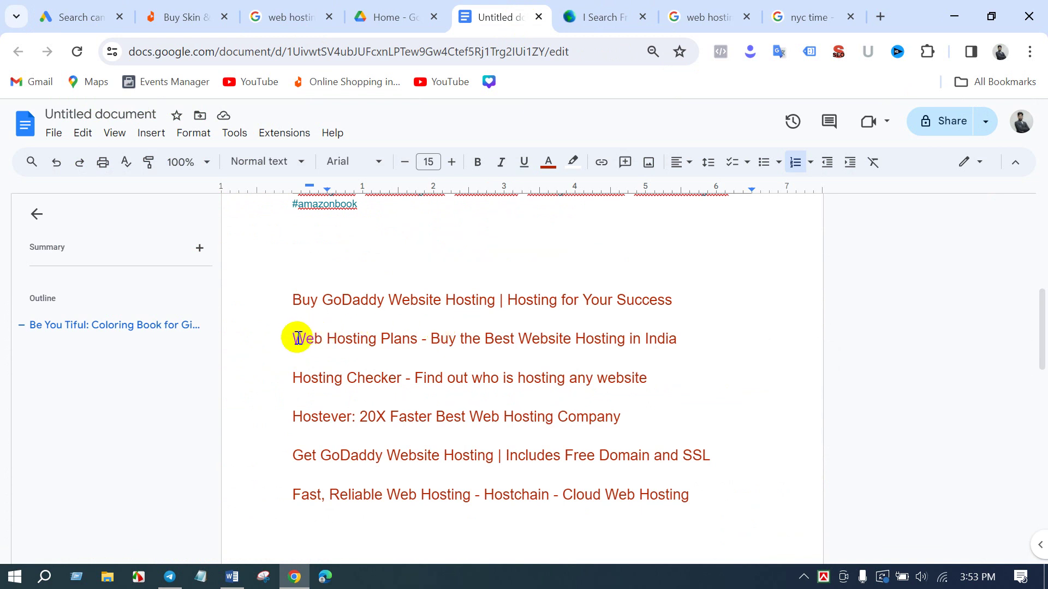
drag(295, 338, 425, 349)
key(ctrl+c)
scroll(436, 377, down, 5)
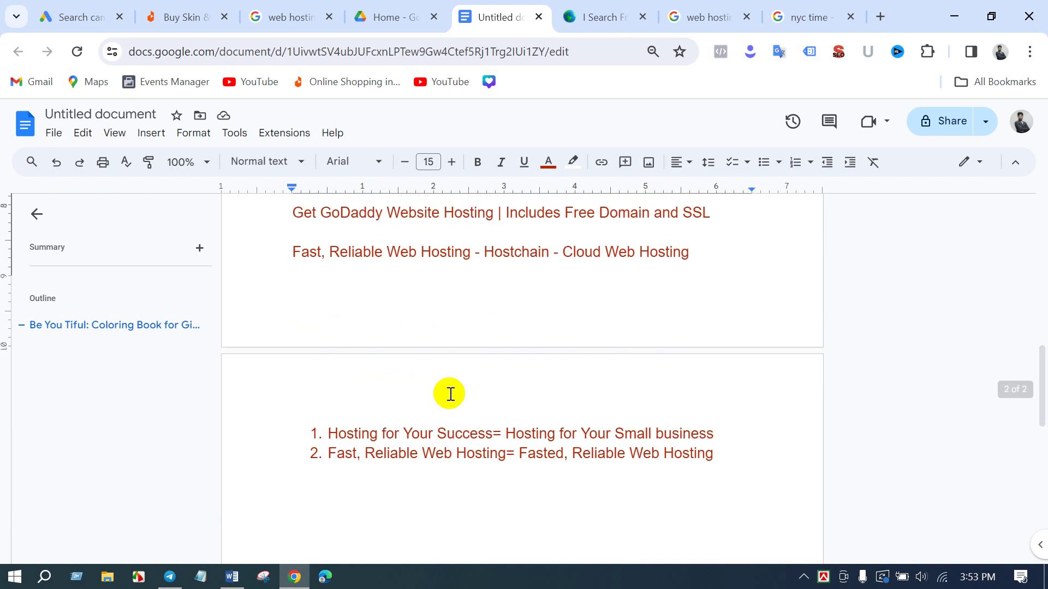
click(349, 478)
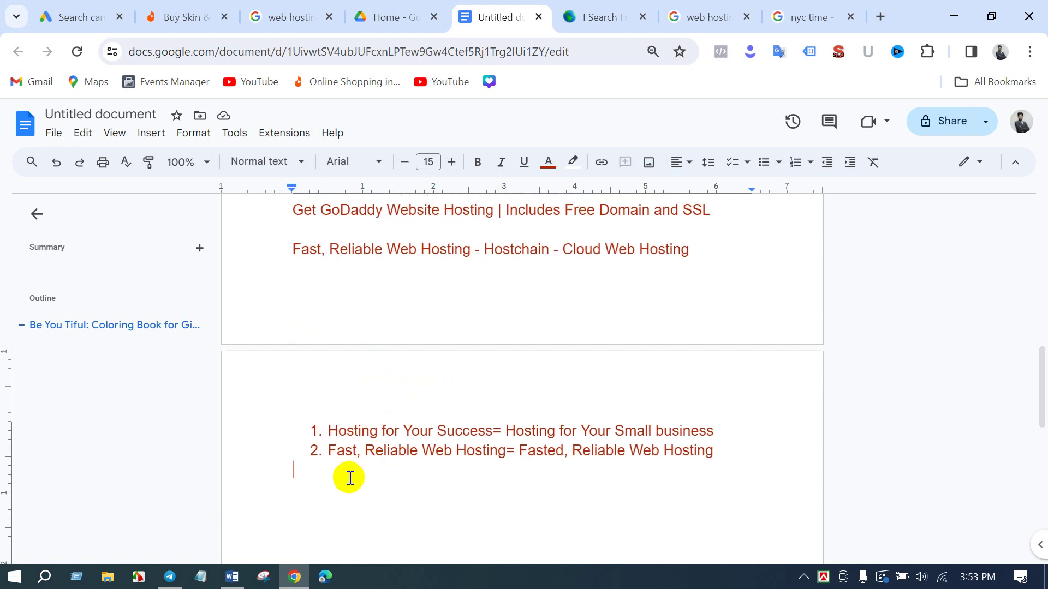
text(3.)
key(ctrl+v)
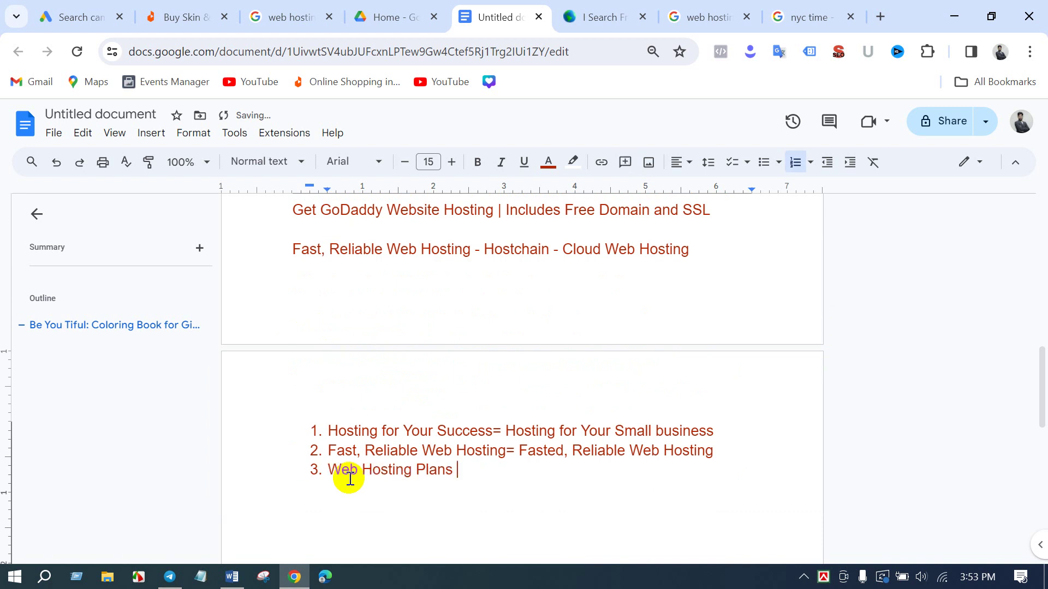
- Append "=" after "Web Hosting Plans" in list item 3
text(=)
scroll(350, 478, up, 3)
- Copy the first two sentences of Hostinger's sponsored ad description from the web hosting search results into the document, two blank lines below the list
click(303, 6)
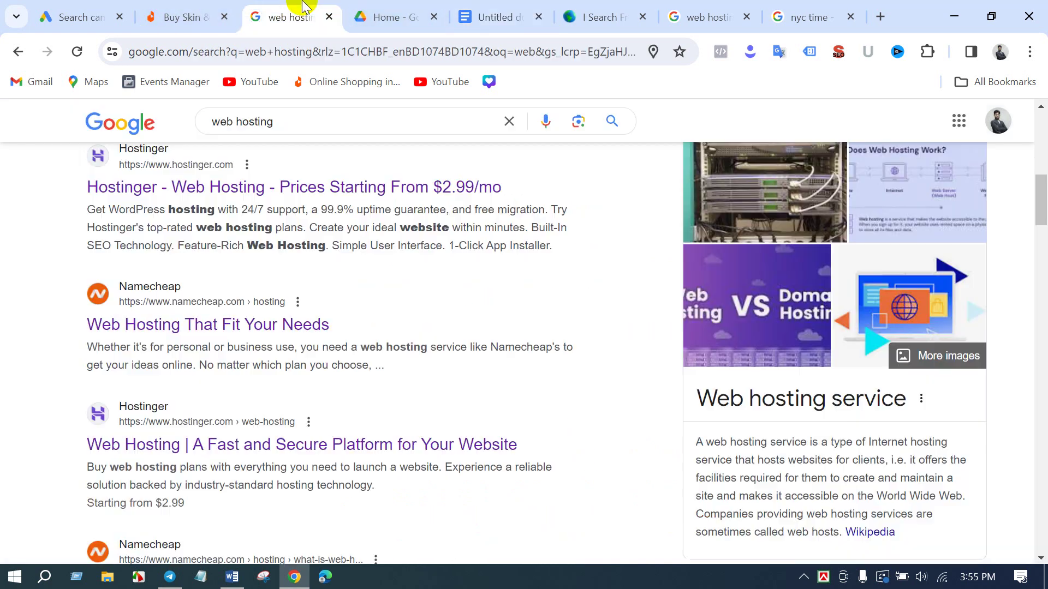
scroll(391, 337, up, 1)
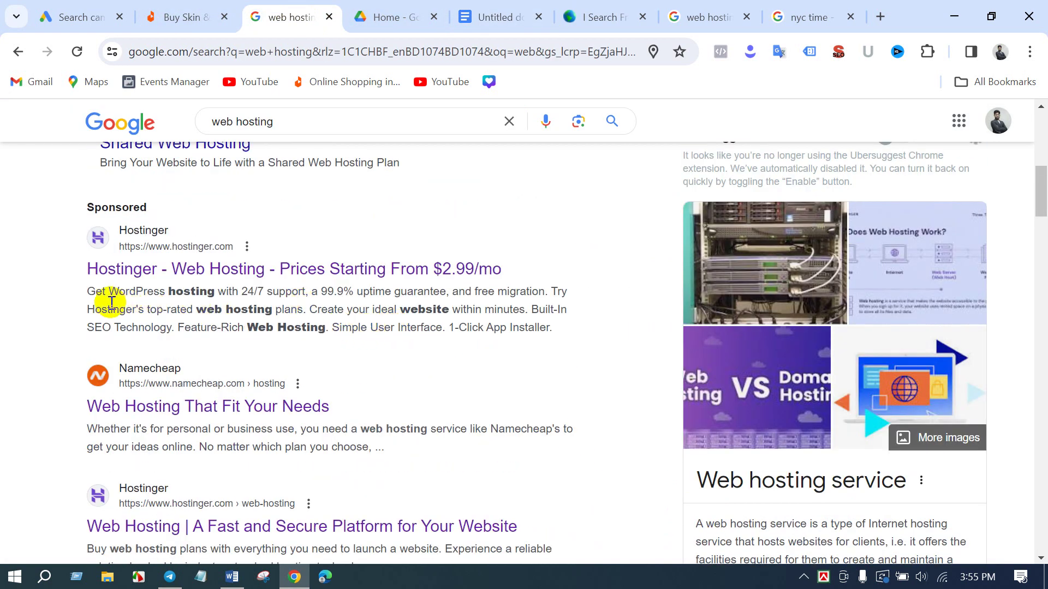
drag(88, 291, 215, 327)
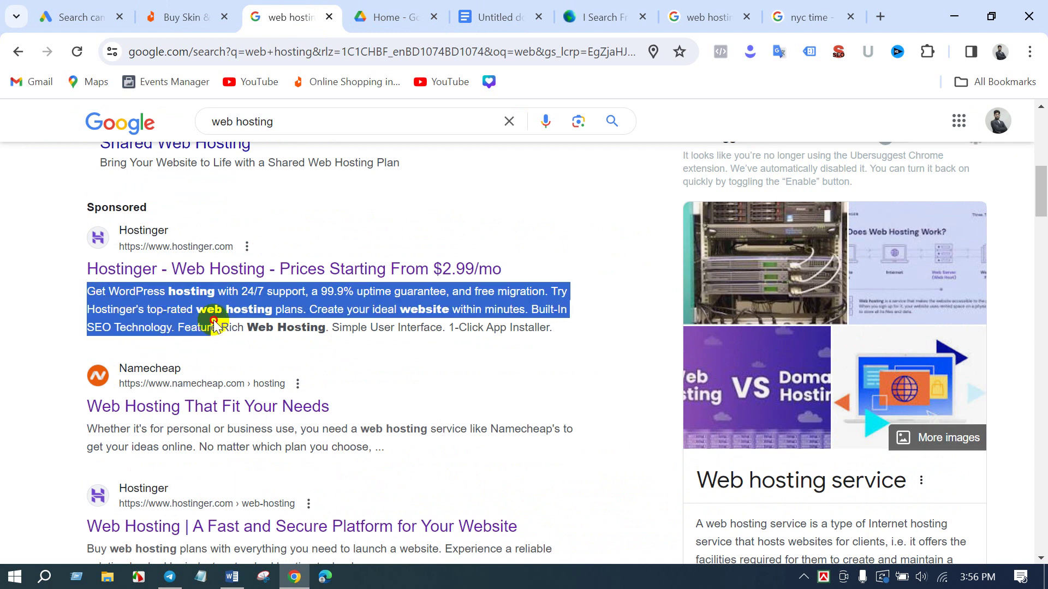
drag(214, 325, 311, 312)
key(ctrl+c)
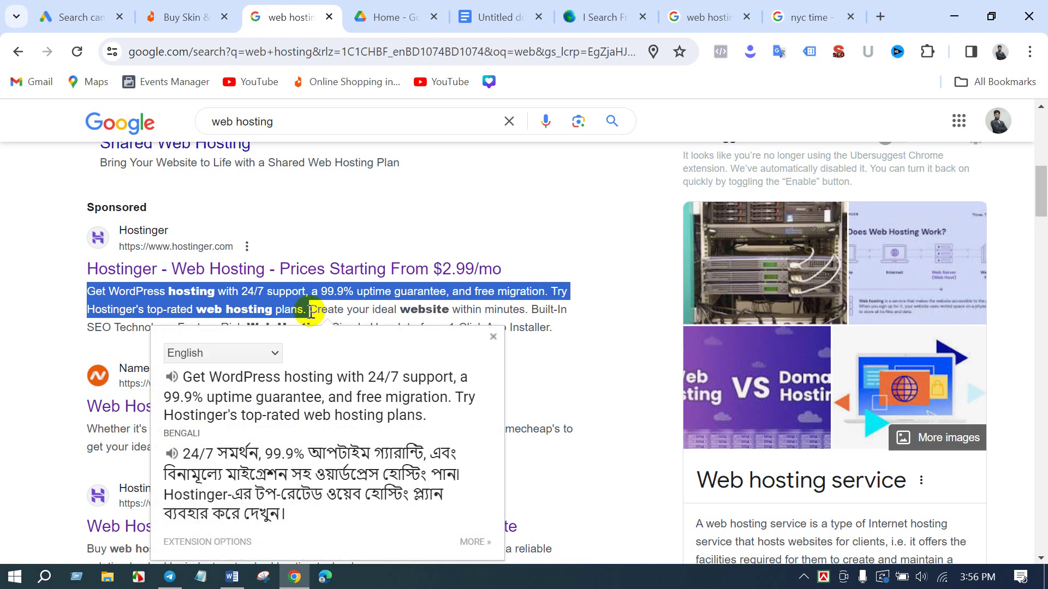
click(524, 17)
click(327, 372)
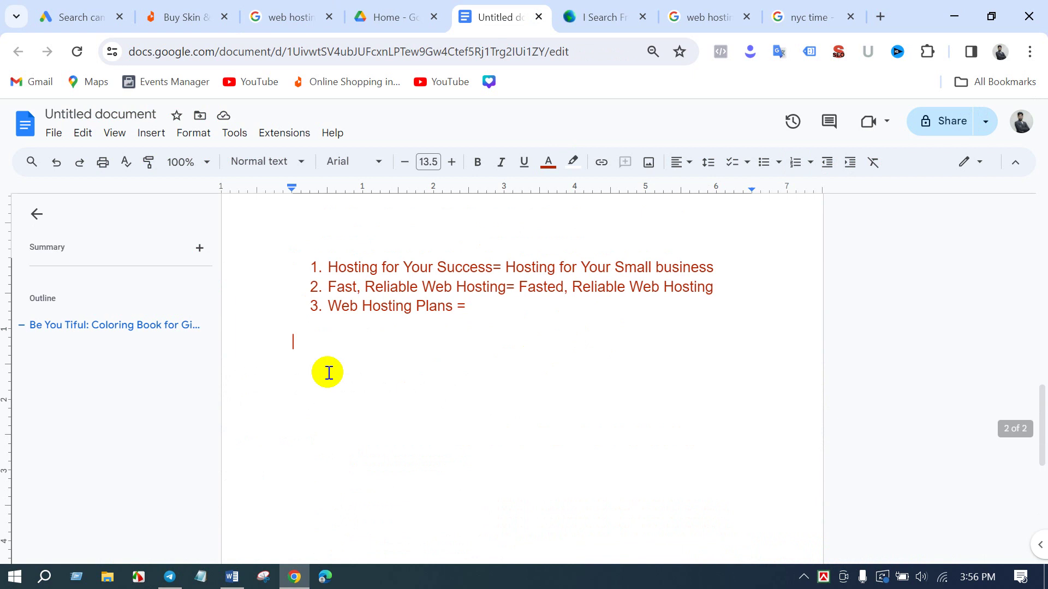
key(ctrl+v)
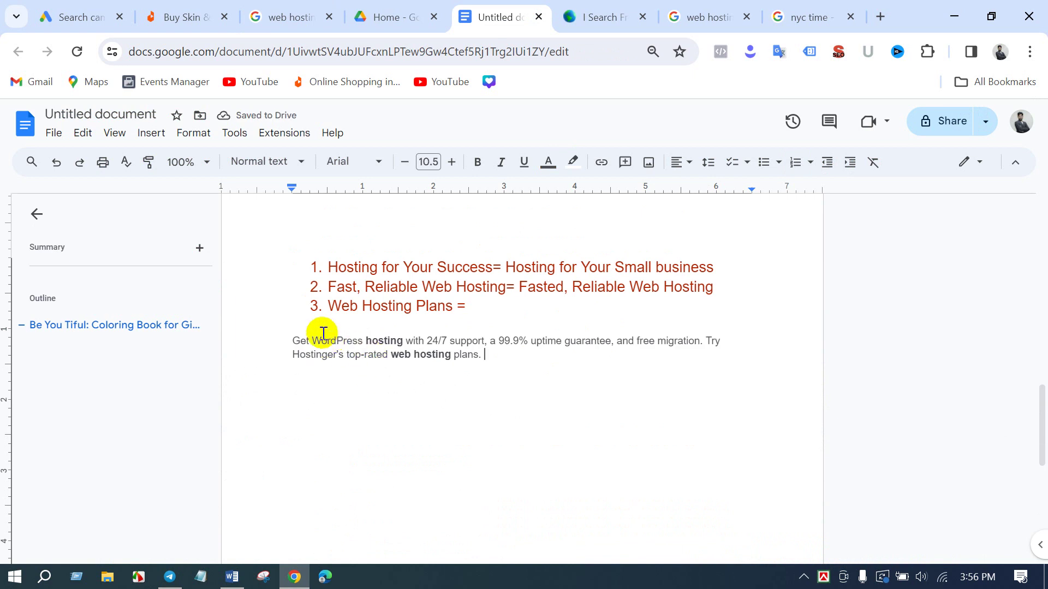
click(292, 341)
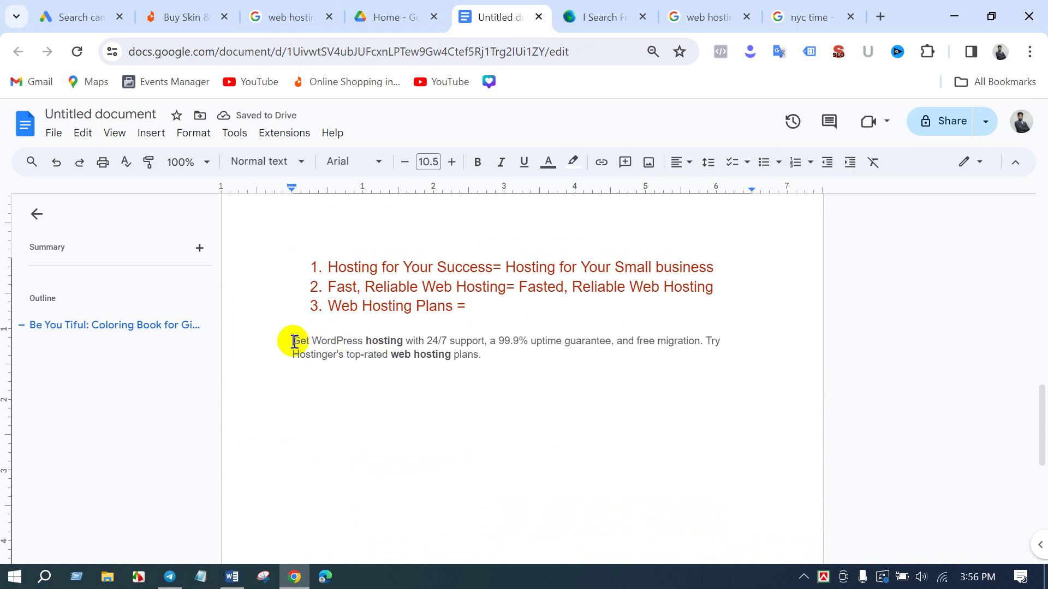
key(Return)
key(Return)
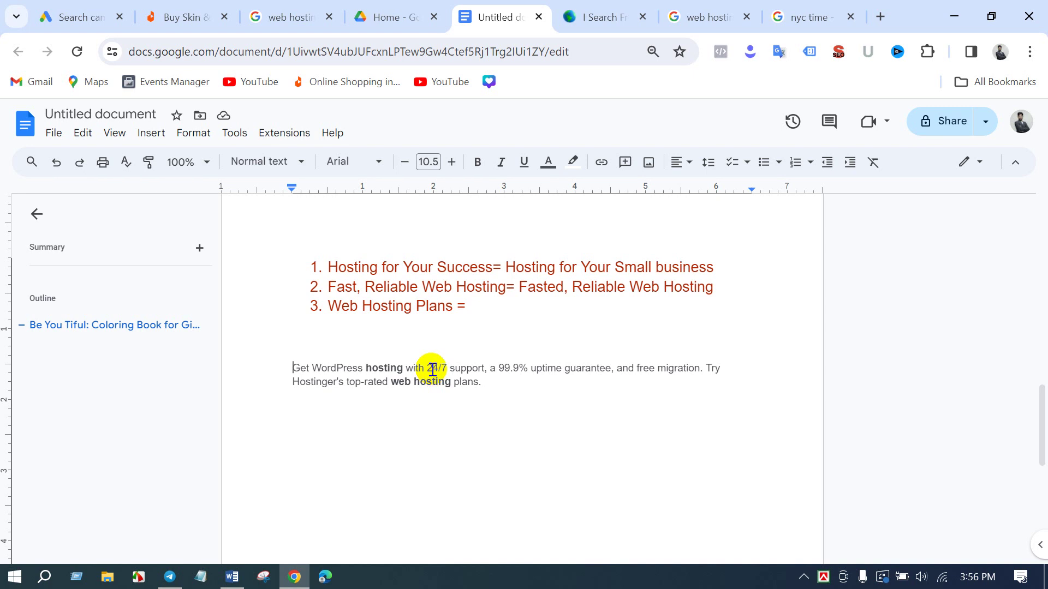
- Replace "99.9% uptime guarantee" in the pasted description with "money back gurantee", keeping the word "a" before it
drag(428, 368, 449, 369)
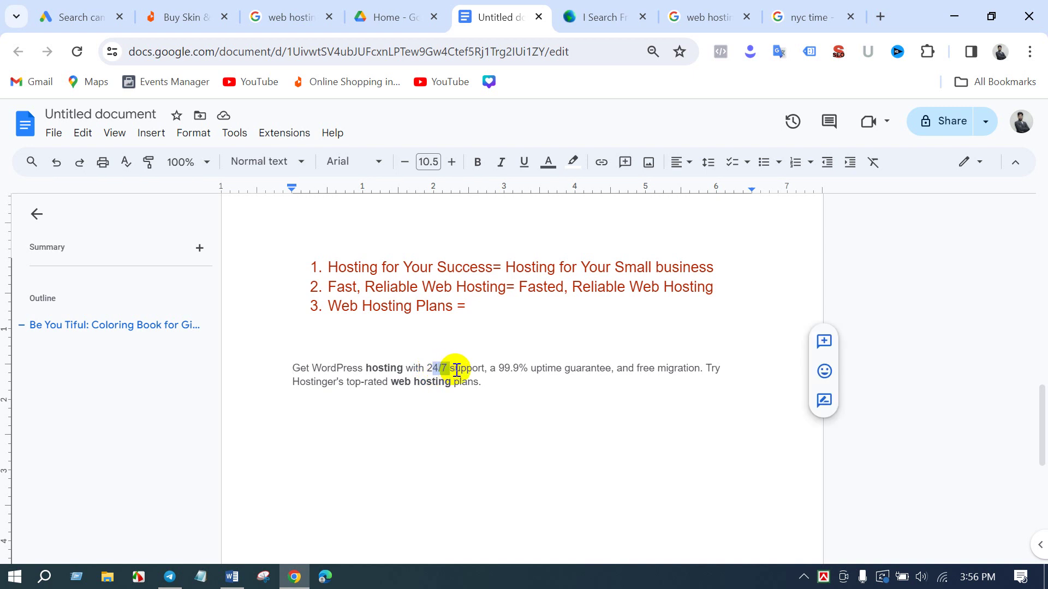
click(456, 369)
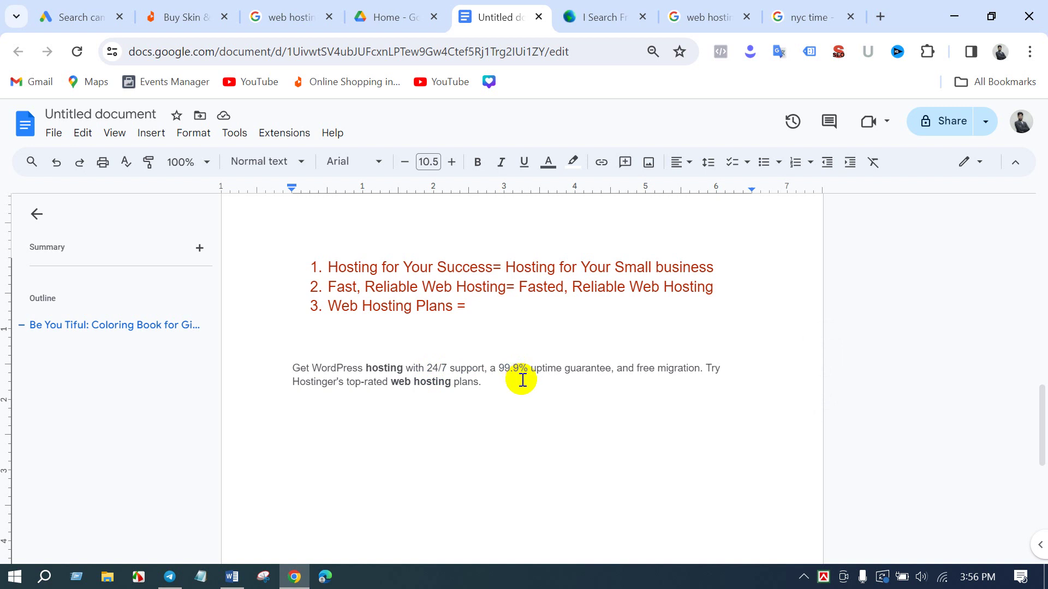
drag(499, 370, 611, 371)
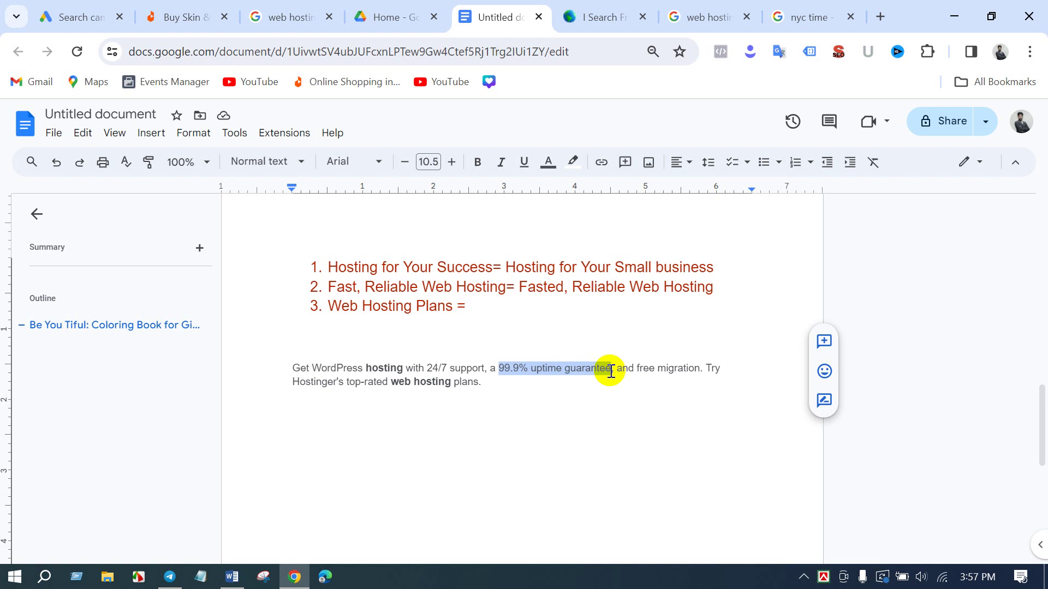
key(BackSpace)
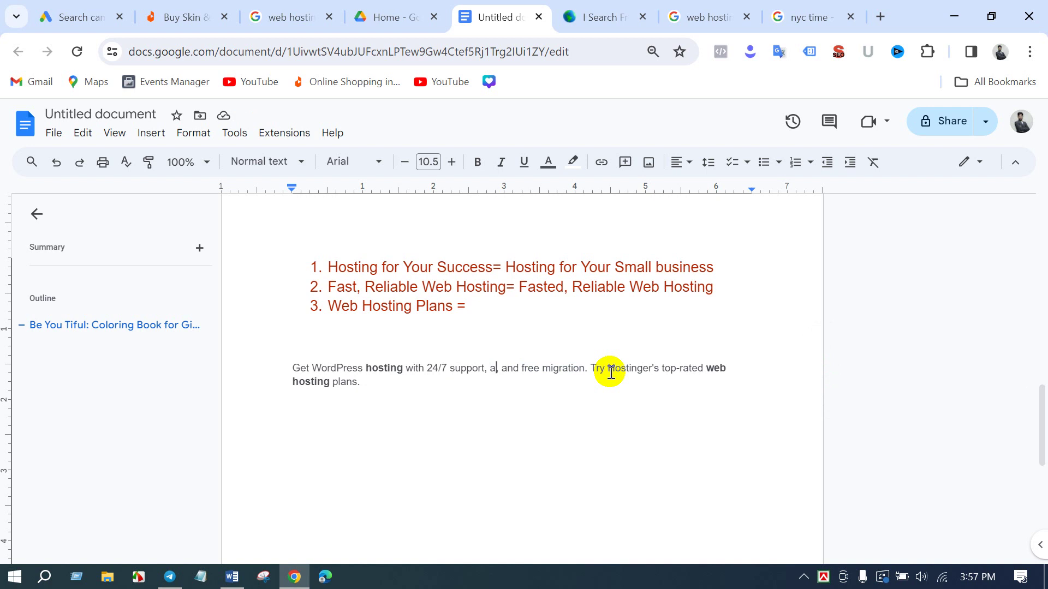
text(money)
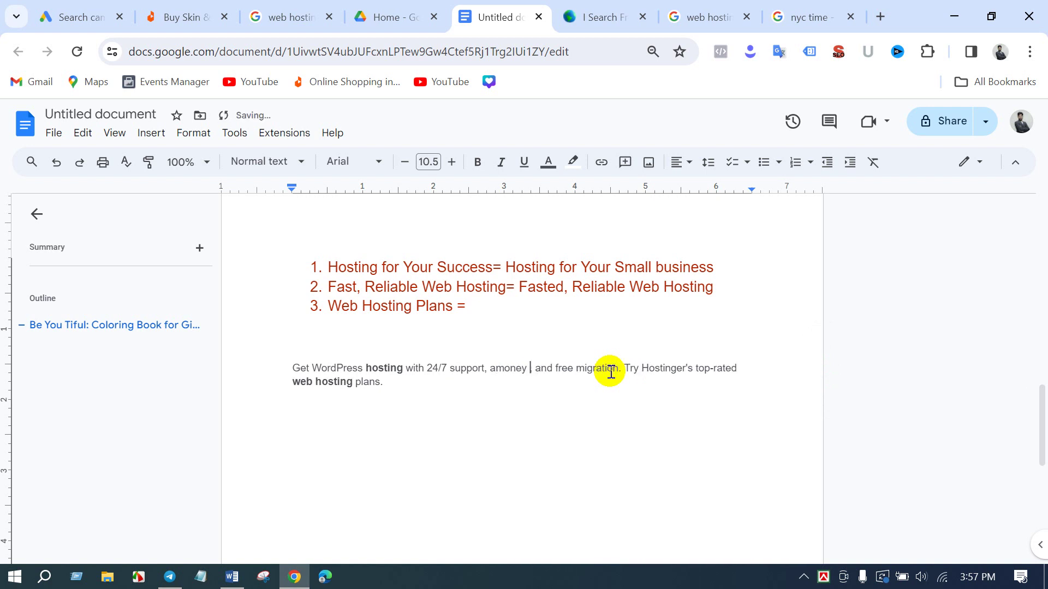
key(Left)
key(Left)
key(Left)
key(Left)
key(Left)
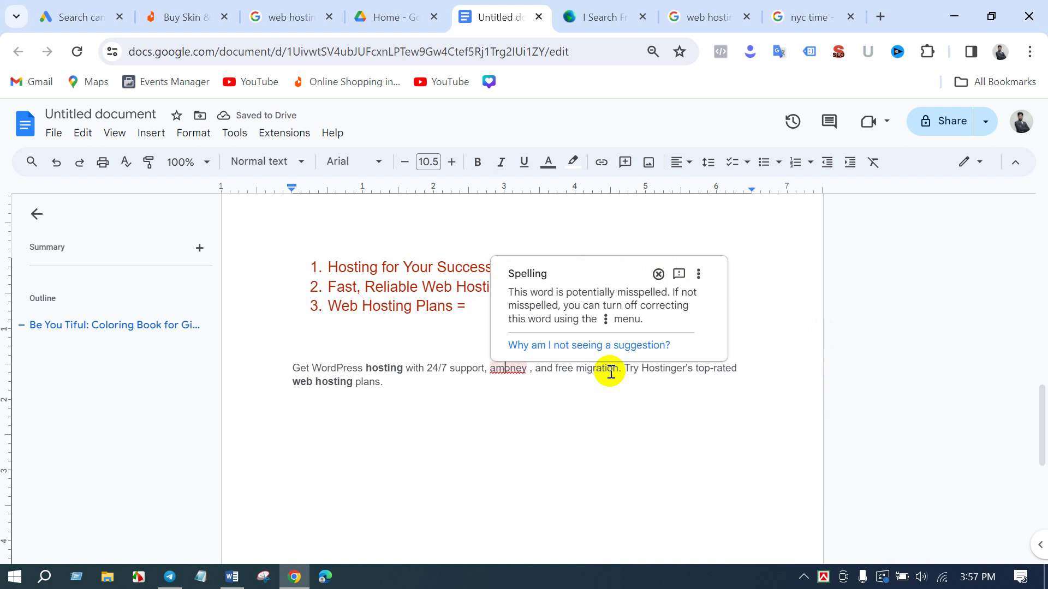
key(Left)
key(Right)
key(Right)
key(Right)
key(Right)
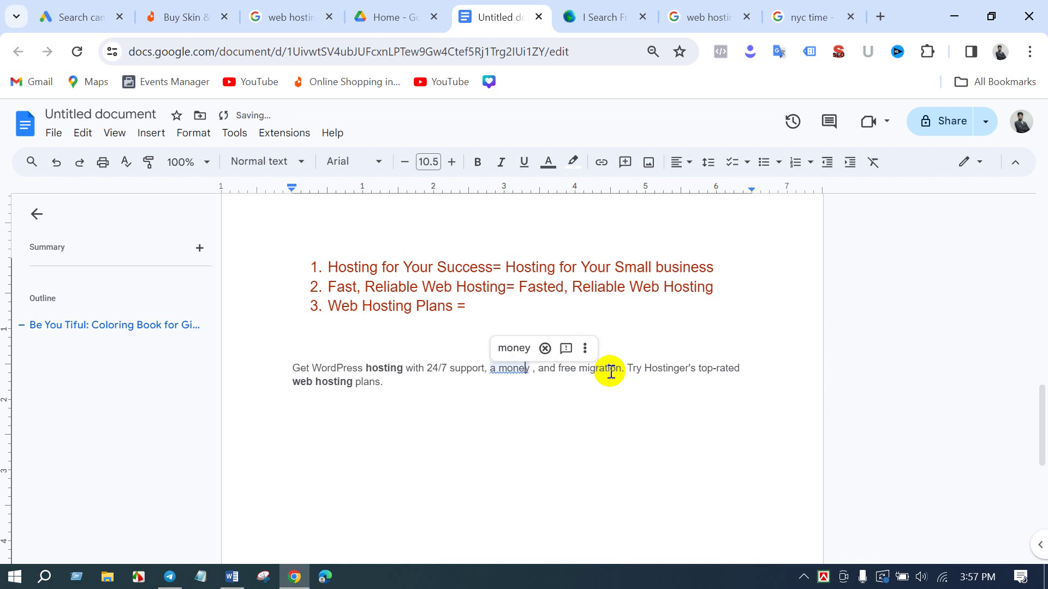
key(Right)
text(bac)
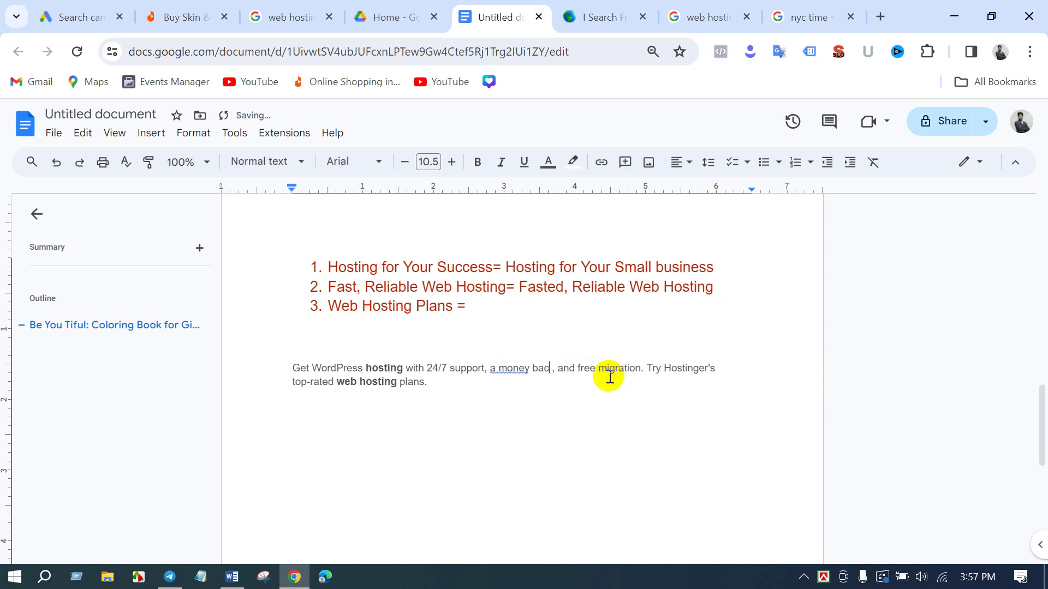
text(k gur)
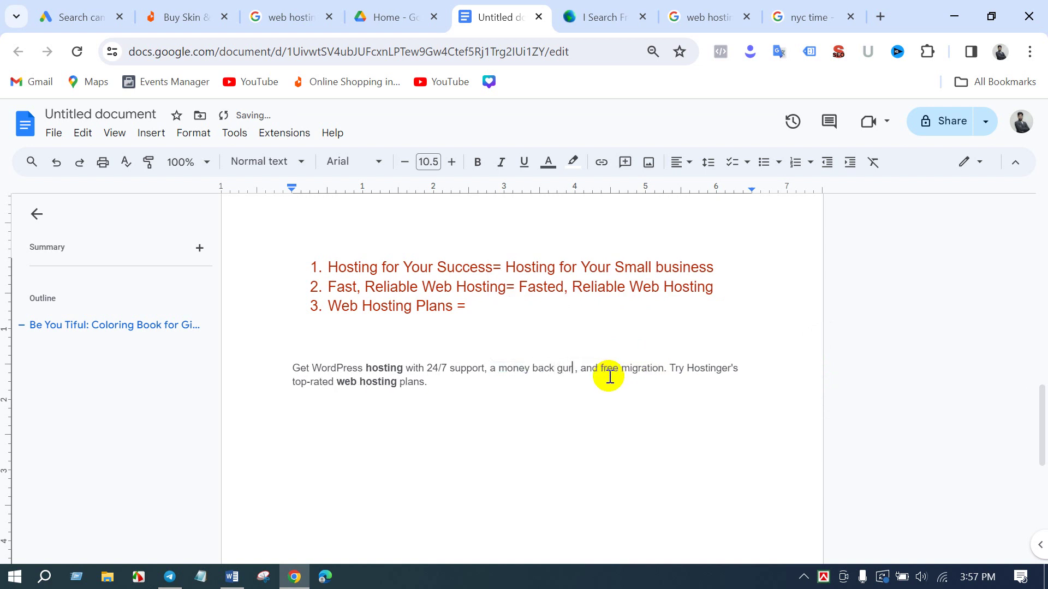
text(antee)
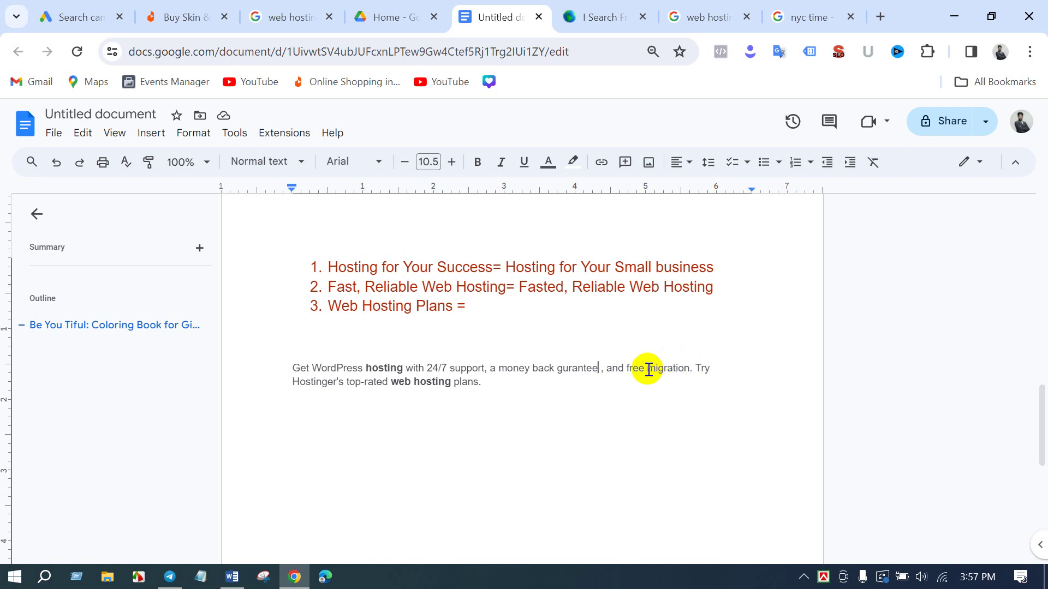
- Replace the word "migration" in the pasted description with "SSL"
drag(647, 369, 690, 369)
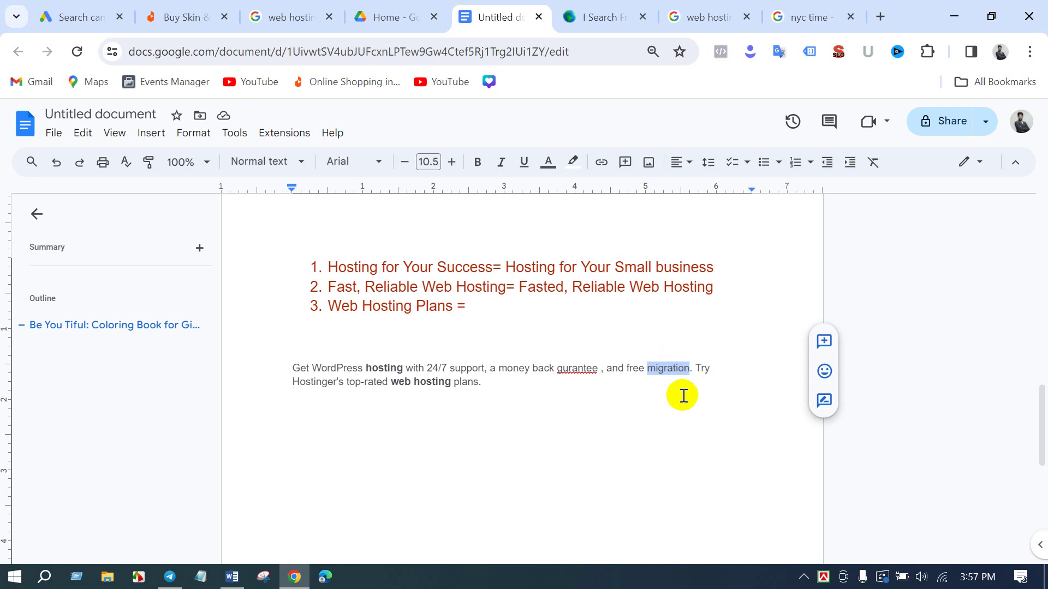
key(BackSpace)
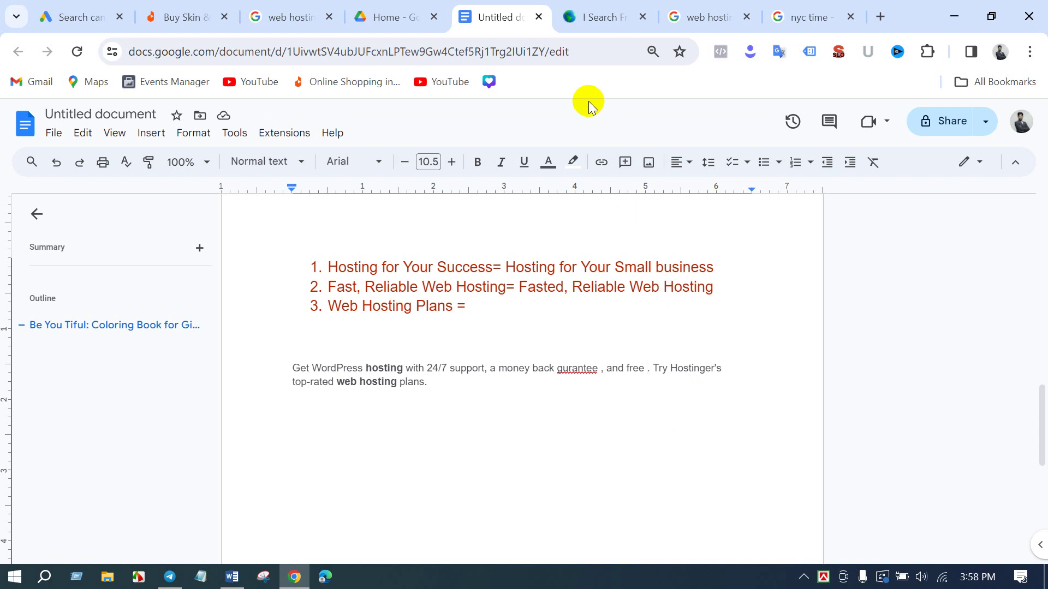
text(SSL)
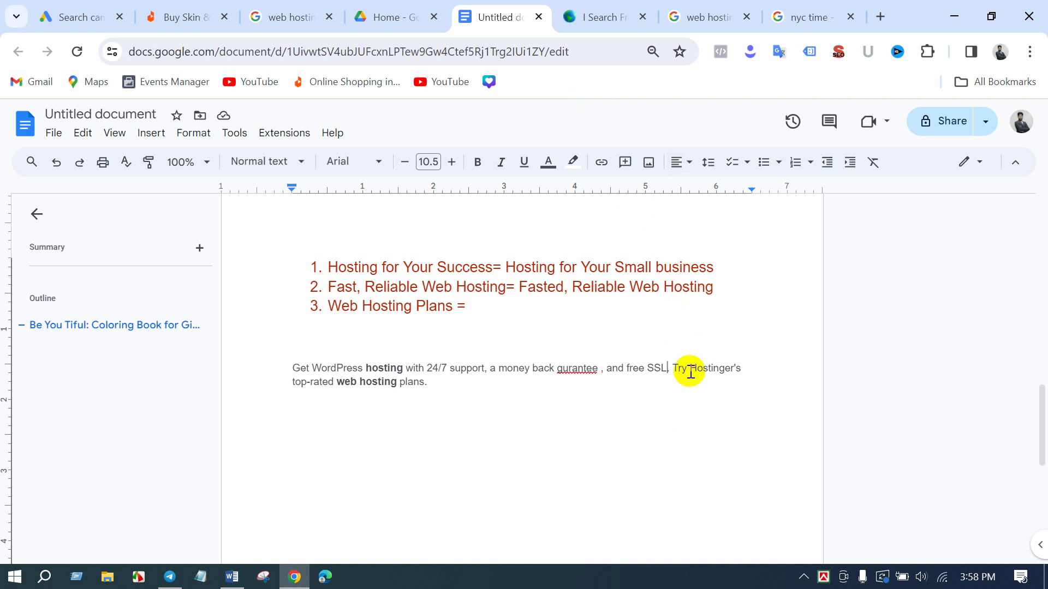
- Replace "Hostinger's" in the description with the advertiser's own name and "top-rated" with "To Get"
drag(688, 370, 741, 371)
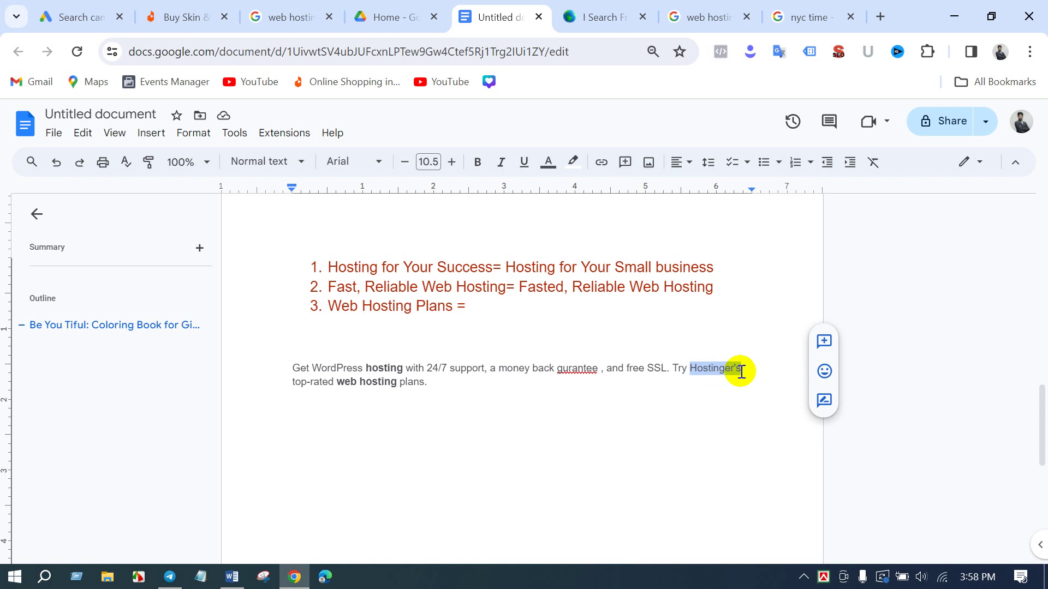
key(BackSpace)
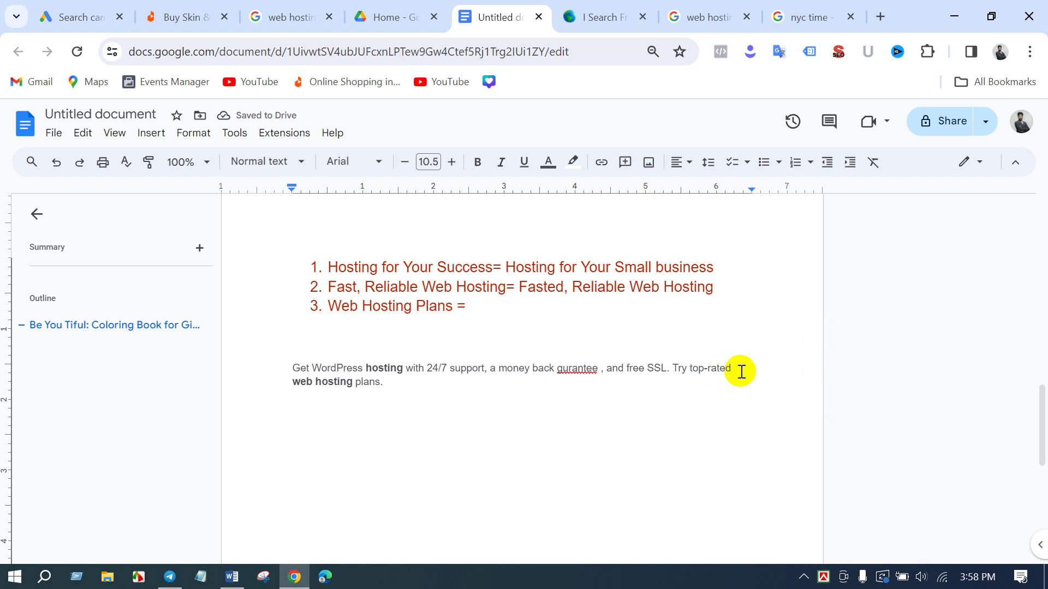
text(Pollob)
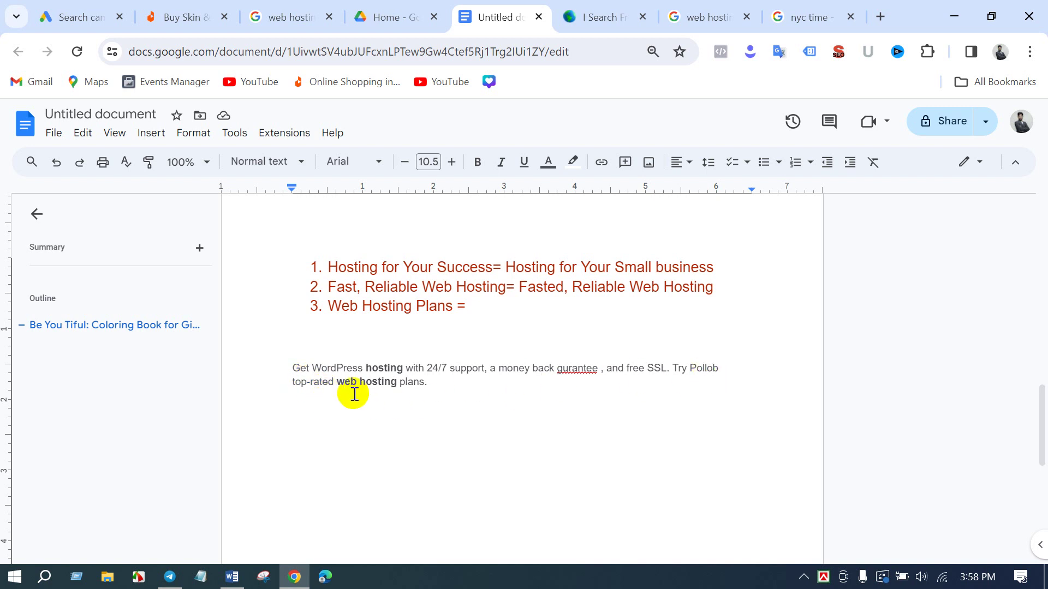
drag(334, 386, 299, 386)
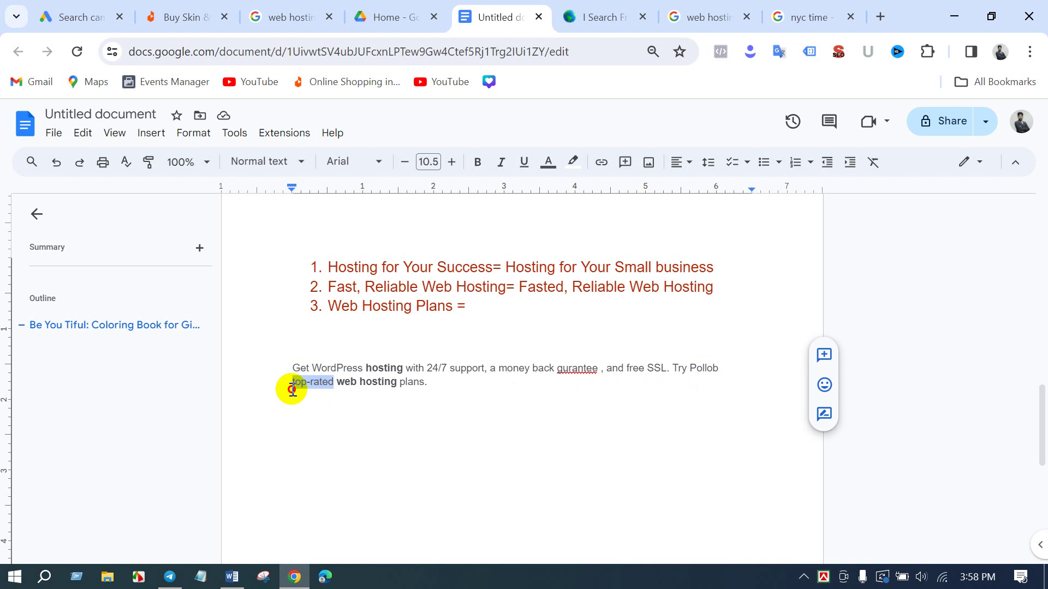
key(BackSpace)
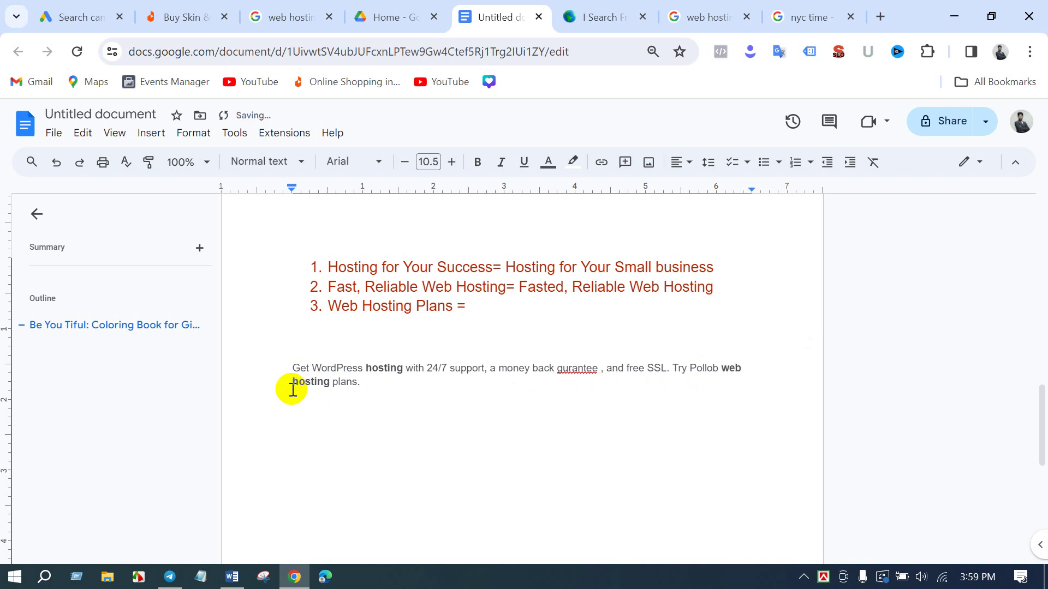
text(To)
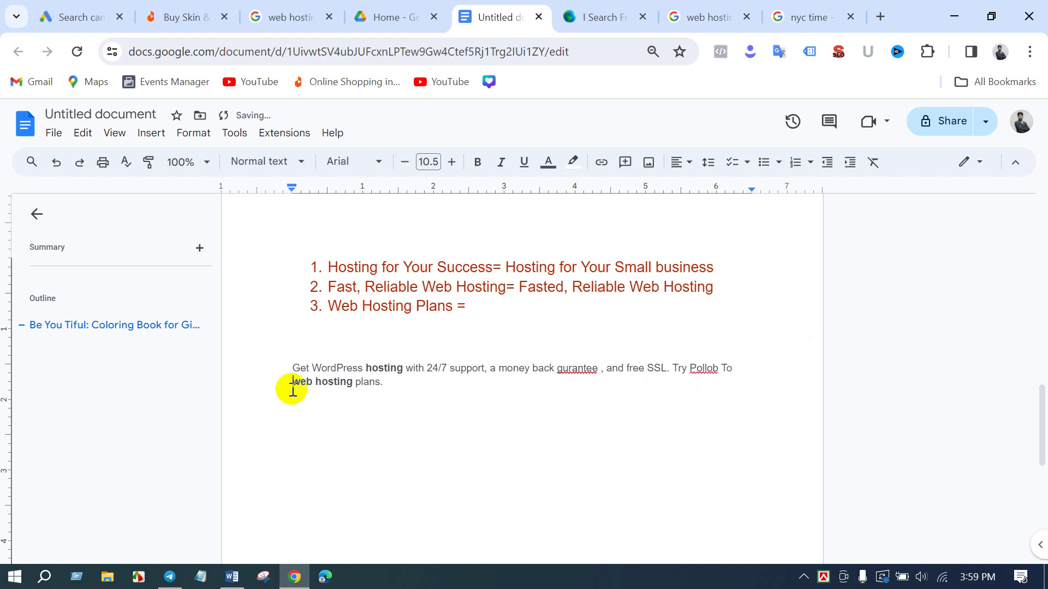
text( Get)
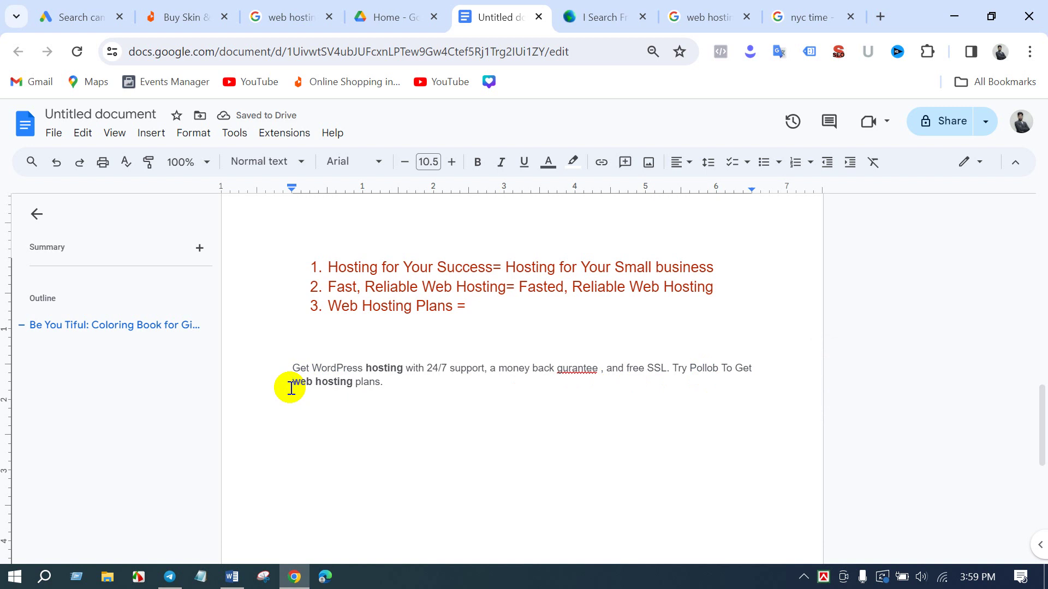
- Copy the whole reworded description from the document into the empty second description of the Google Ads campaign
drag(393, 386, 284, 367)
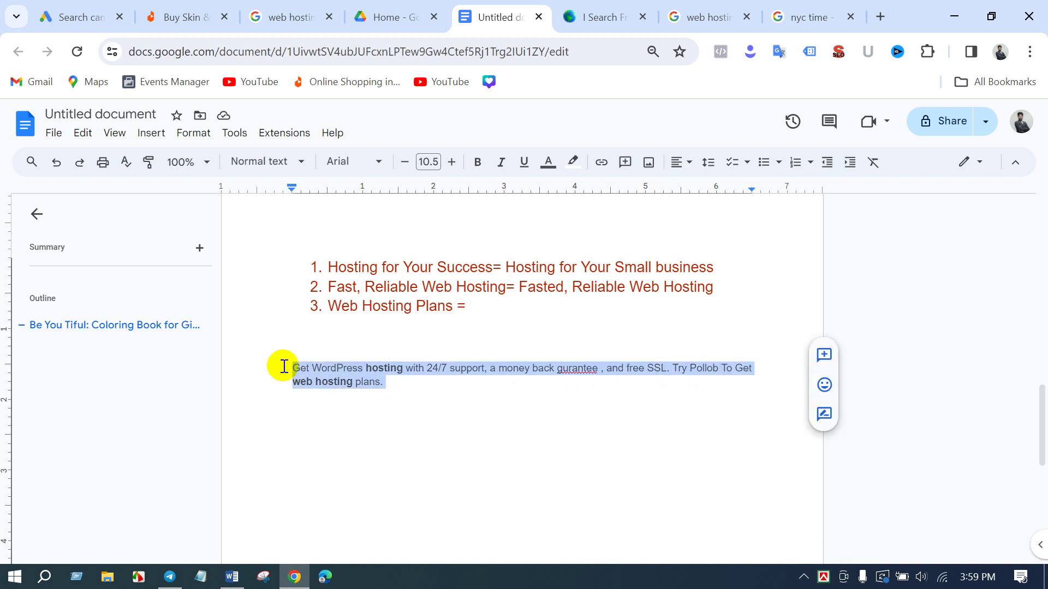
click(82, 16)
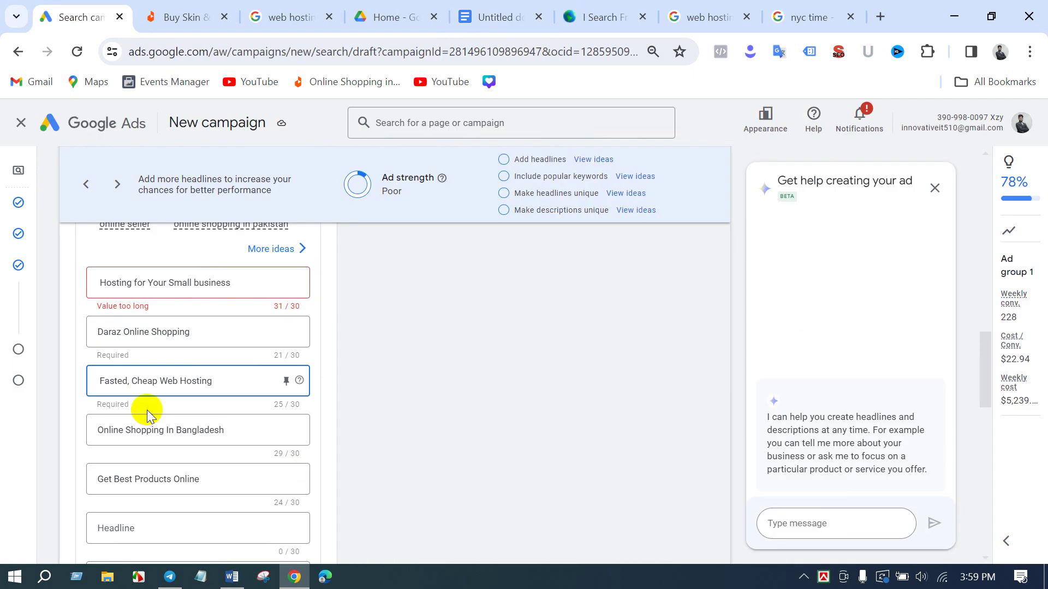
scroll(164, 425, down, 5)
click(148, 484)
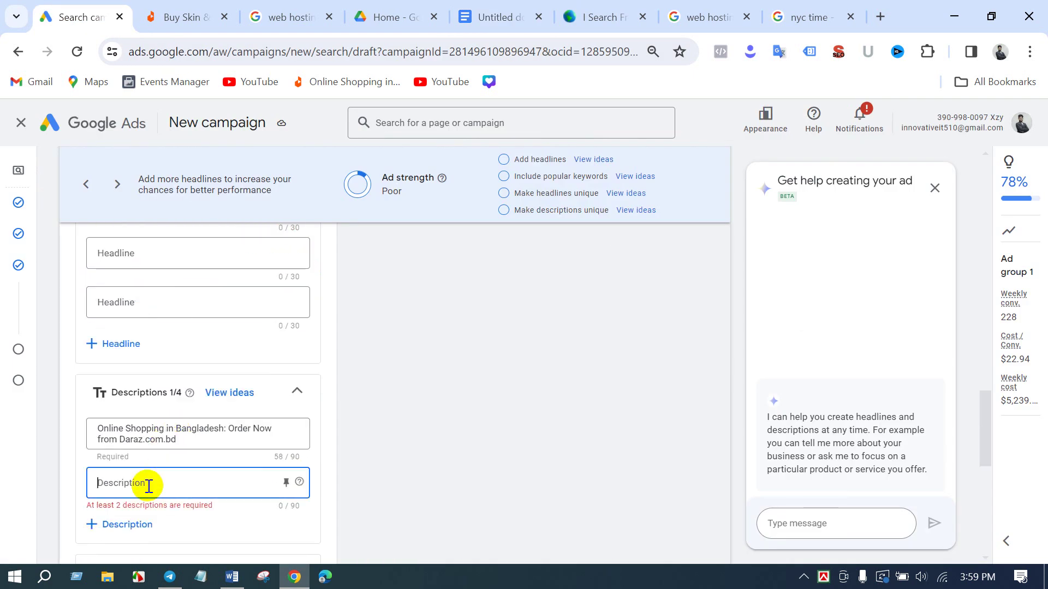
key(ctrl+v)
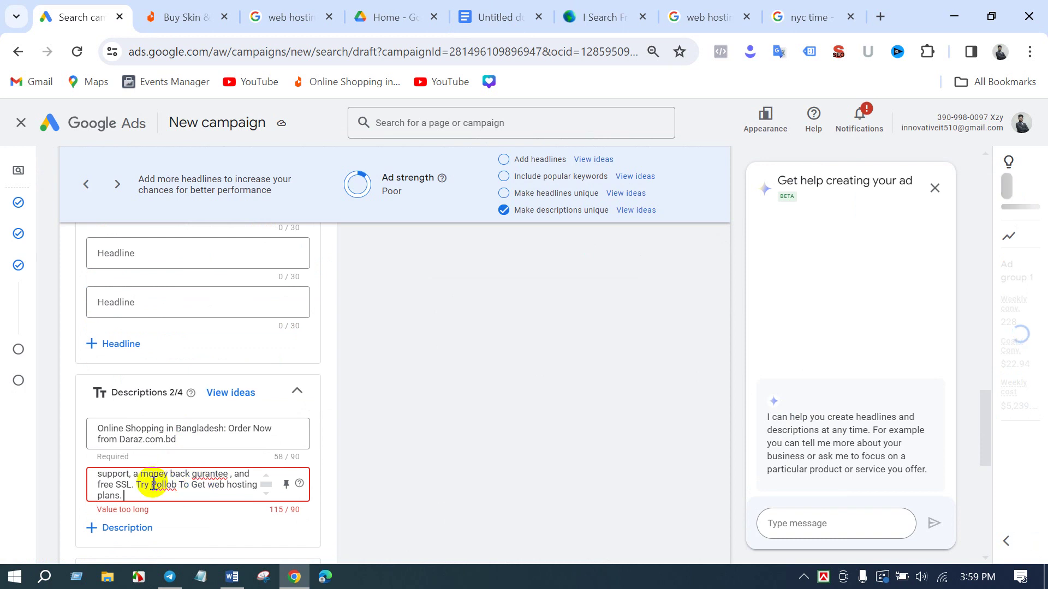
- Copy the last sentence, starting with "Try", out of the second description, delete it there, and add a third description field
drag(136, 485, 163, 495)
key(ctrl+c)
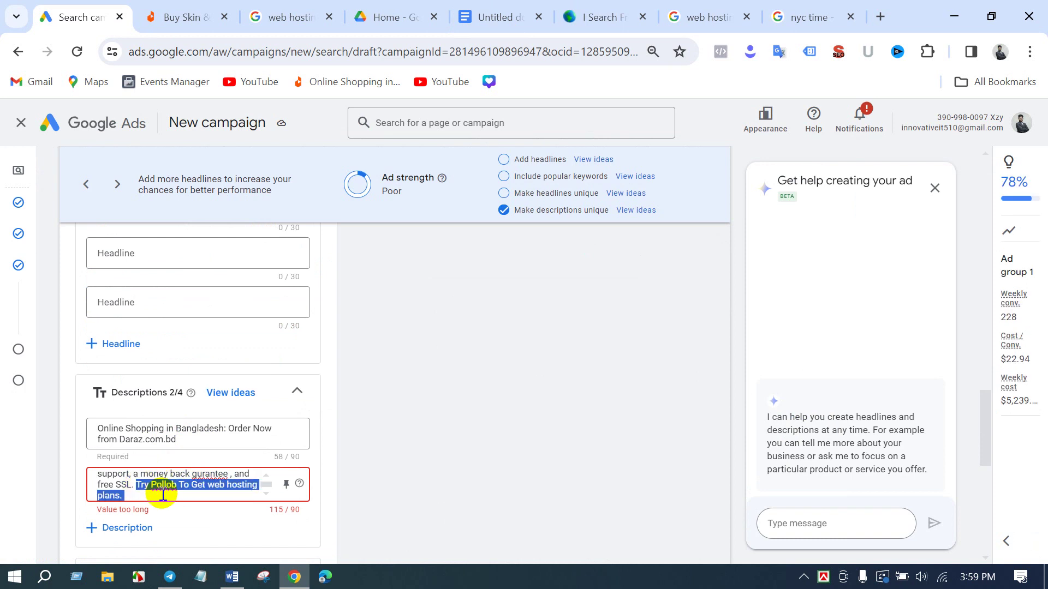
key(BackSpace)
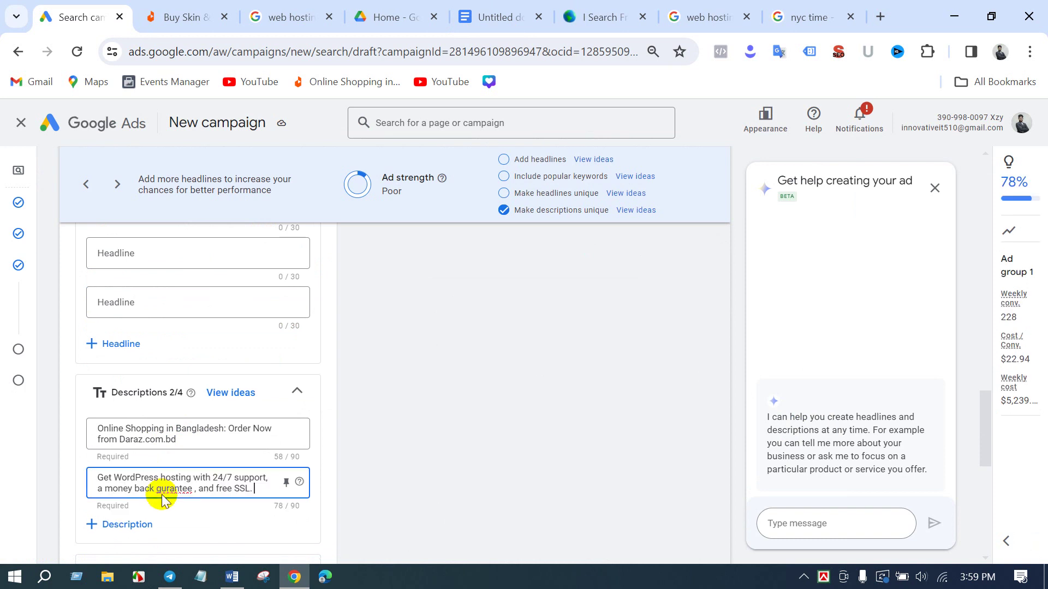
scroll(163, 493, down, 2)
click(131, 443)
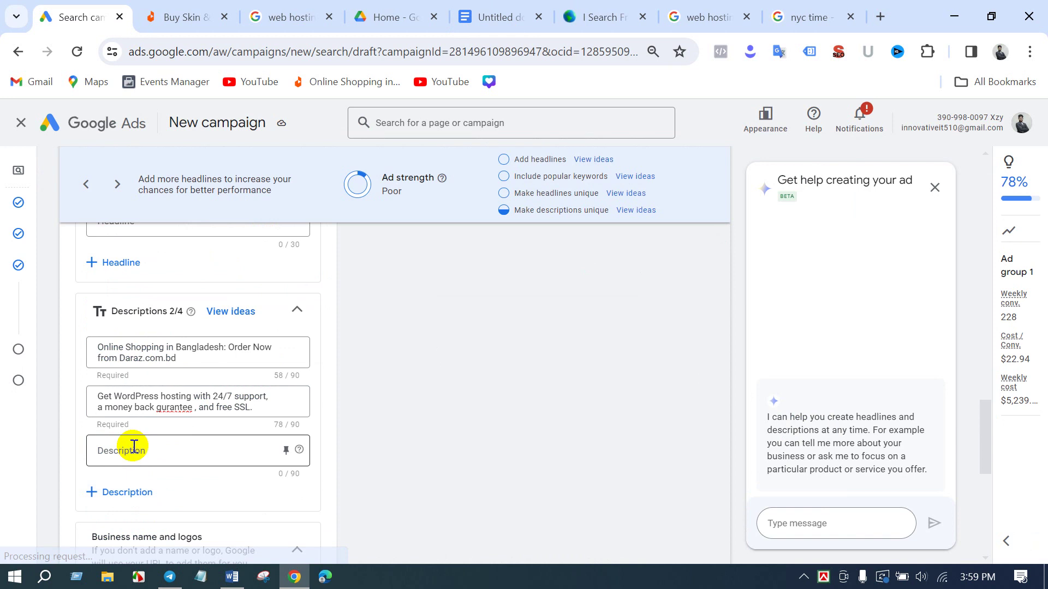
- Paste the cut sentence starting with "Try" into the third description, and look over the ad's remaining asset sections
key(ctrl+v)
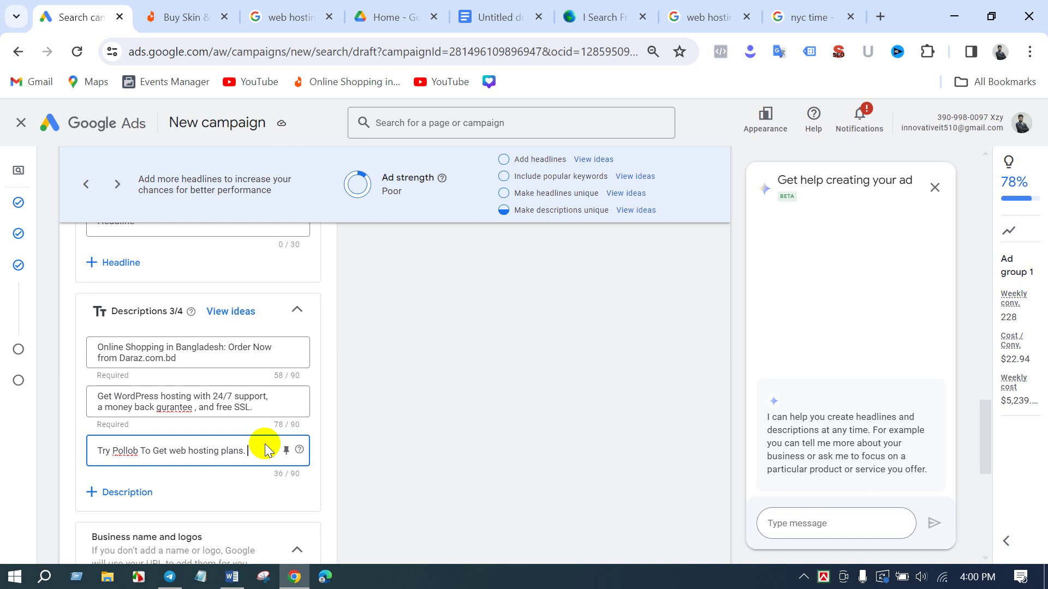
scroll(264, 444, down, 3)
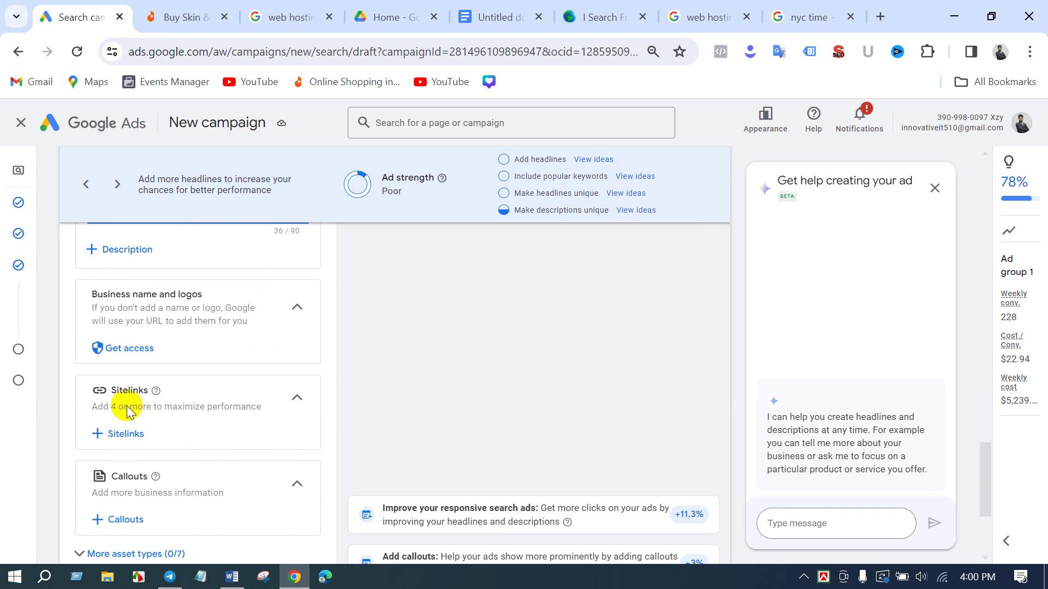
scroll(137, 445, down, 3)
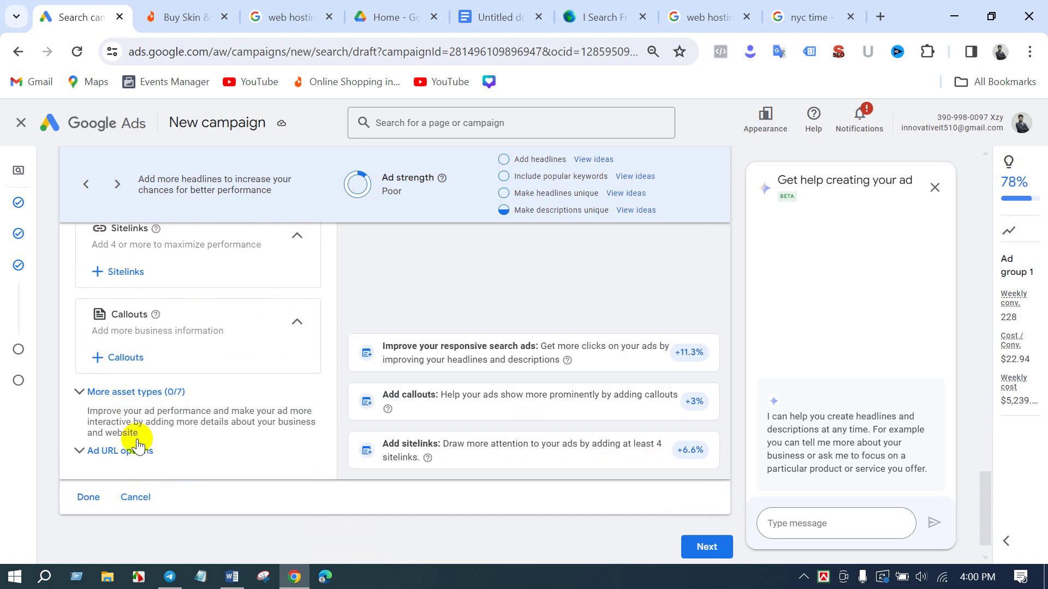
scroll(130, 364, up, 3)
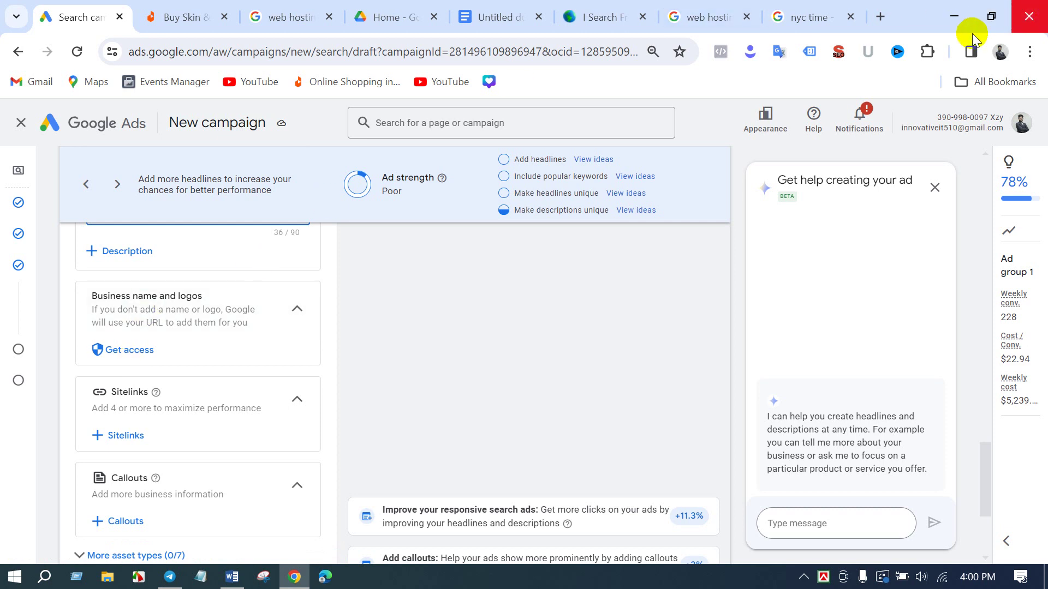
- Minimize Chrome and Telegram, and open Microsoft Edge with the Personal profile
click(954, 16)
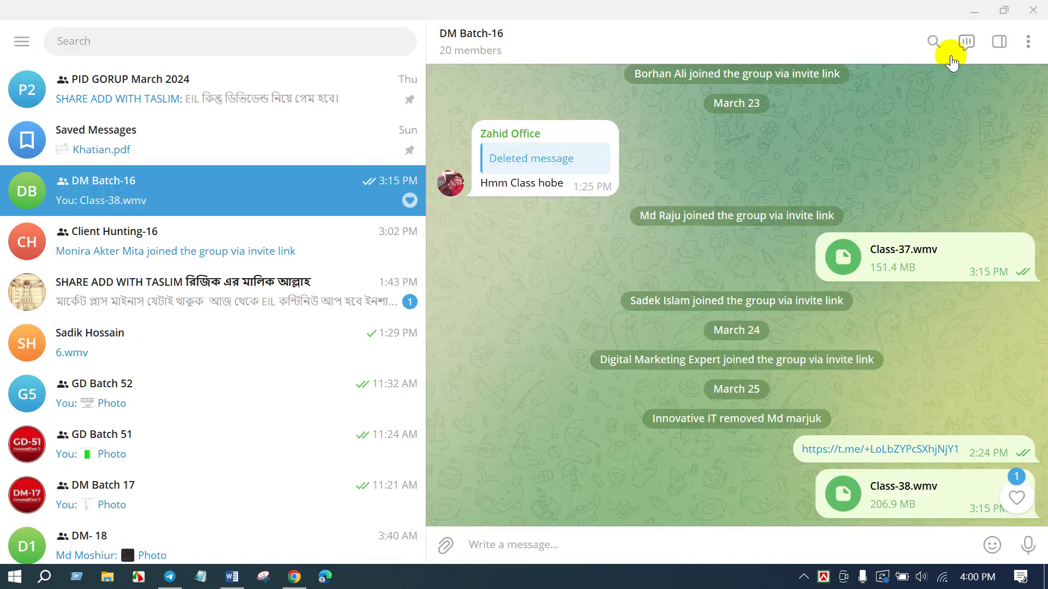
click(973, 7)
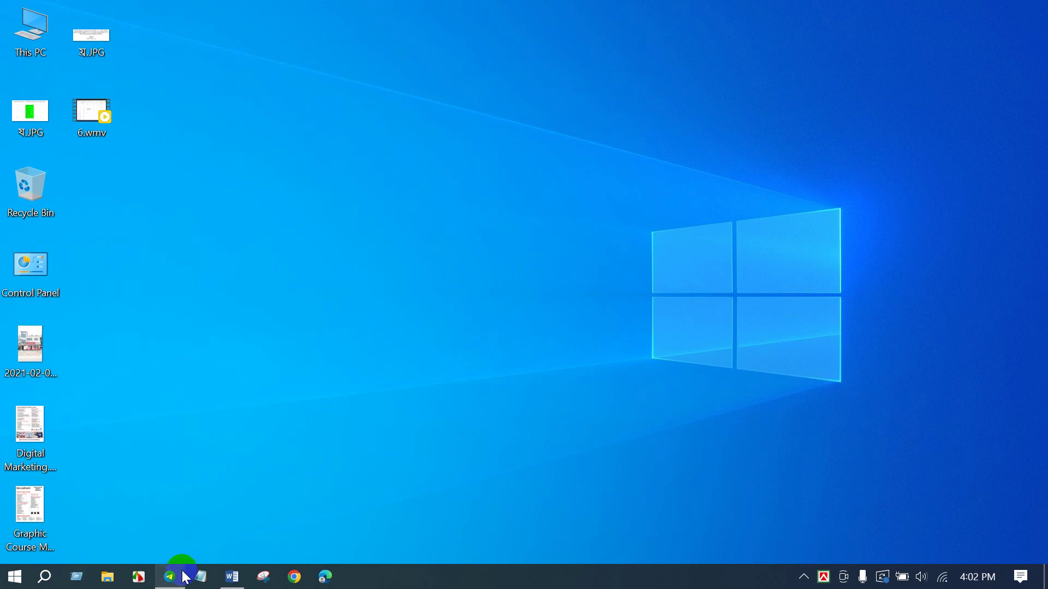
click(326, 578)
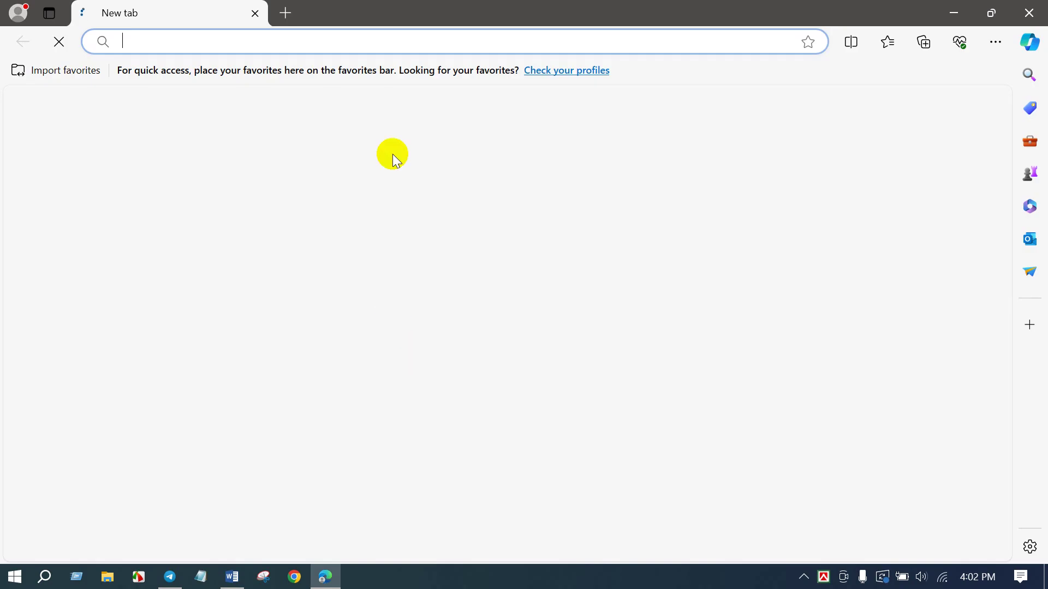
click(18, 12)
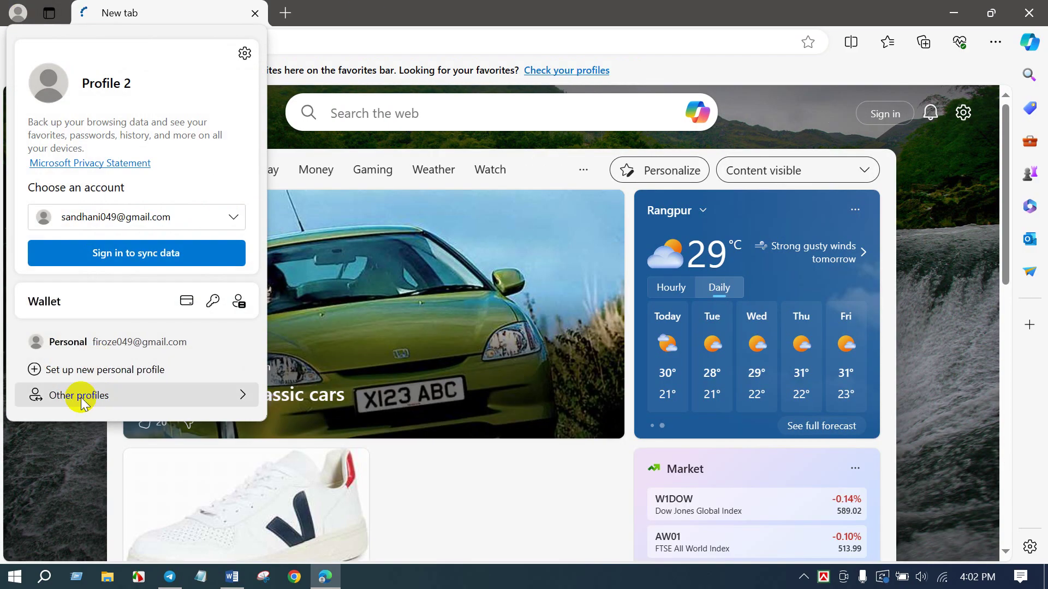
click(87, 342)
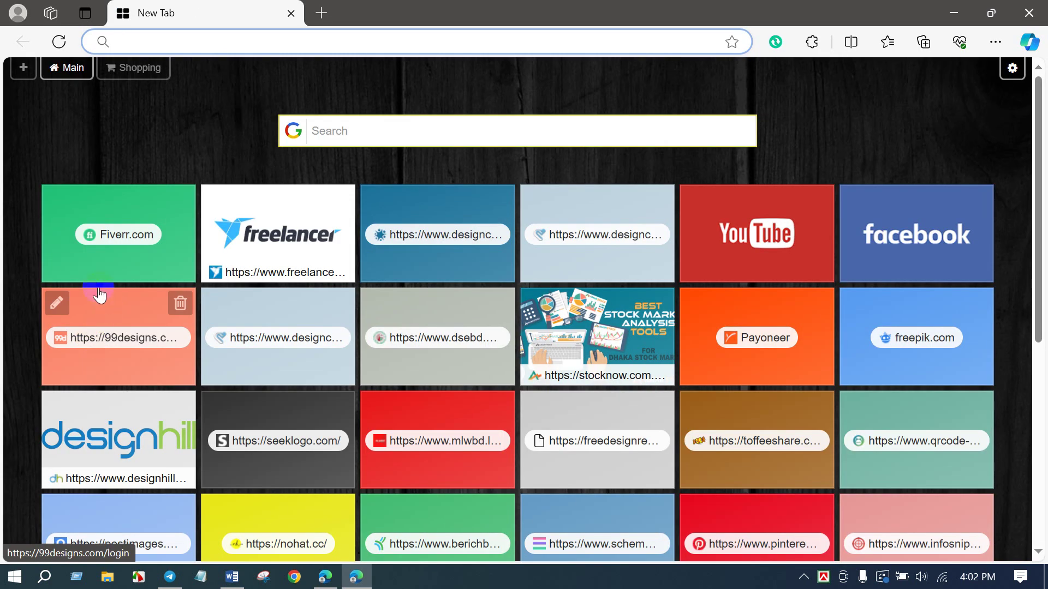
- Open the Batch Maintanace spreadsheet from the new tab page's shortcuts and dismiss the AutoPlay notification
scroll(308, 419, down, 2)
scroll(308, 419, down, 2)
click(297, 437)
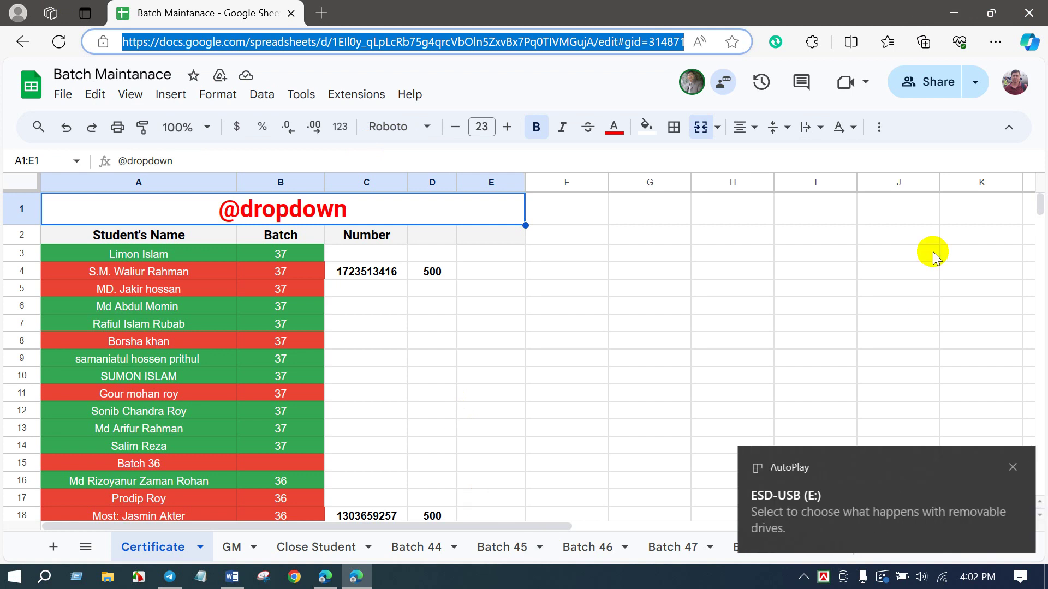
click(803, 578)
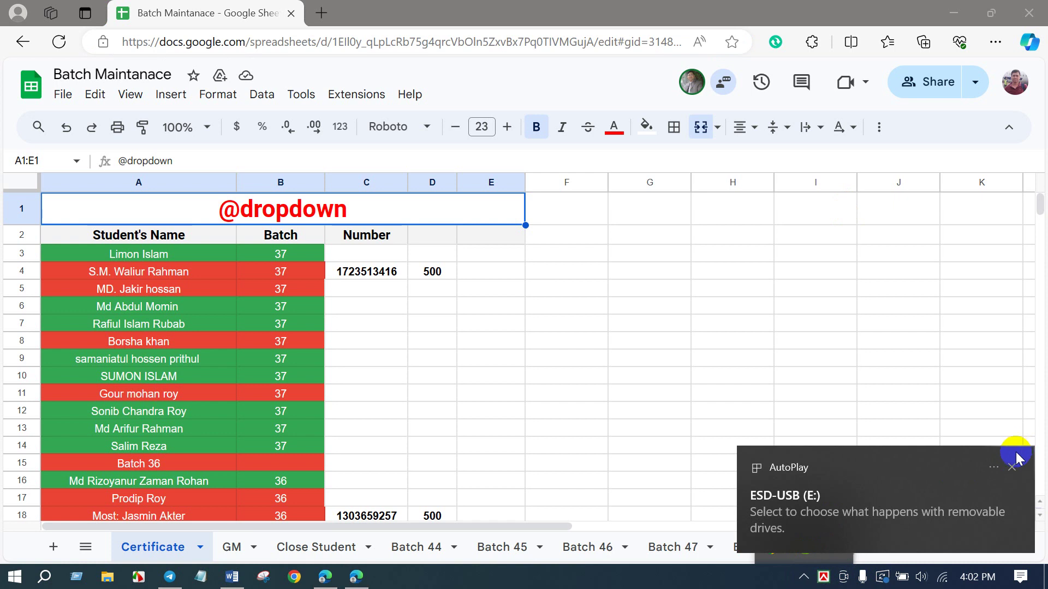
click(1011, 467)
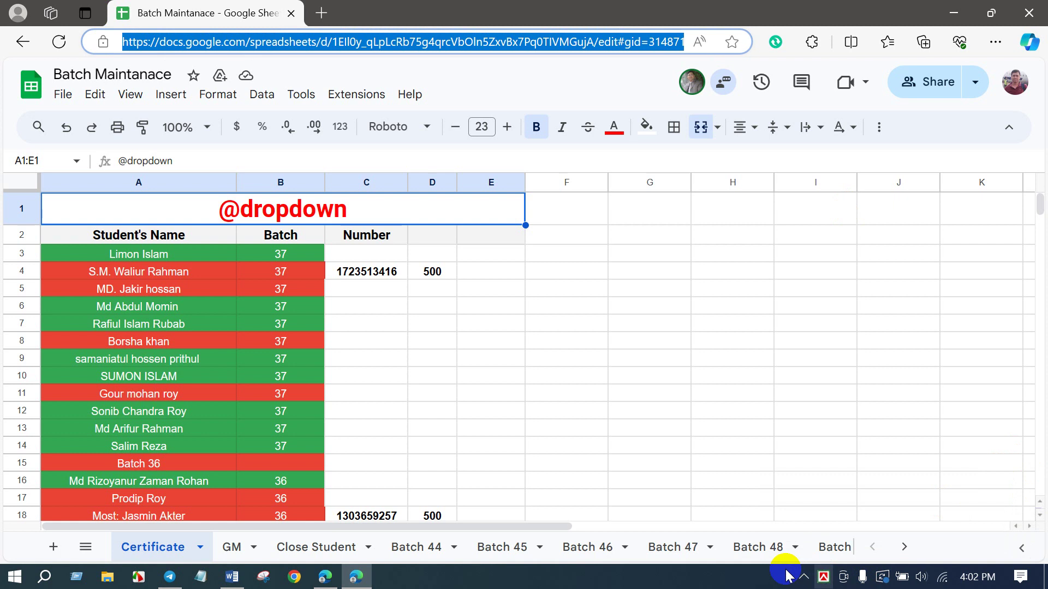